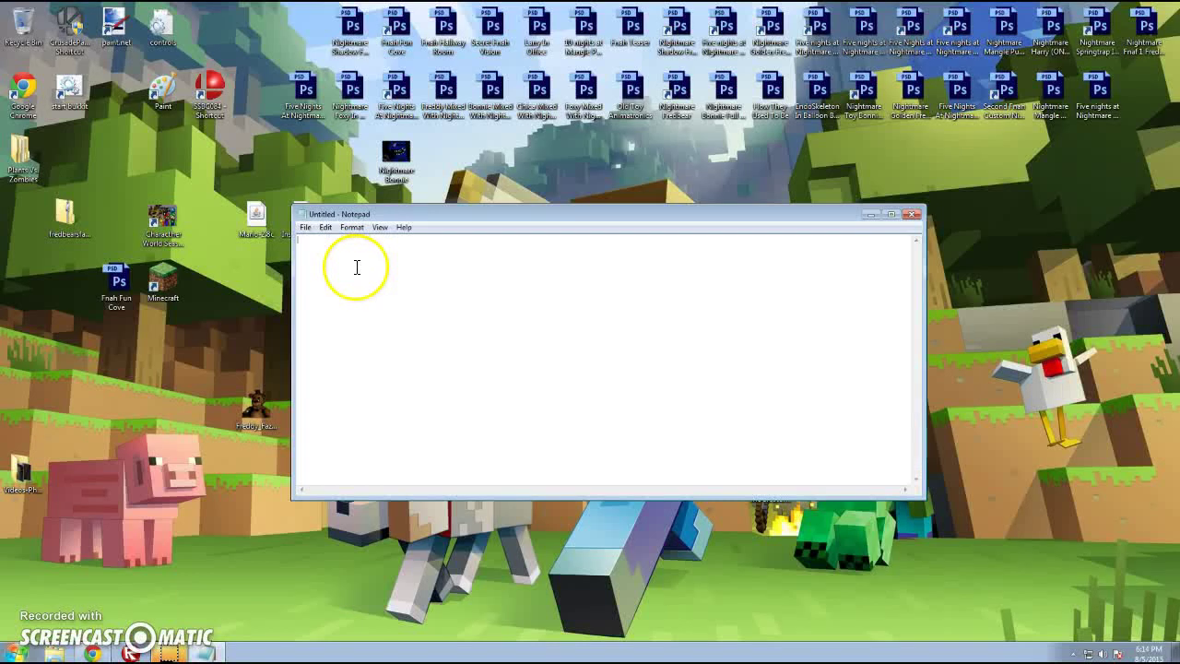
- Type an opening greeting in Notepad, correcting typos along the way
type("Hey Guys ")
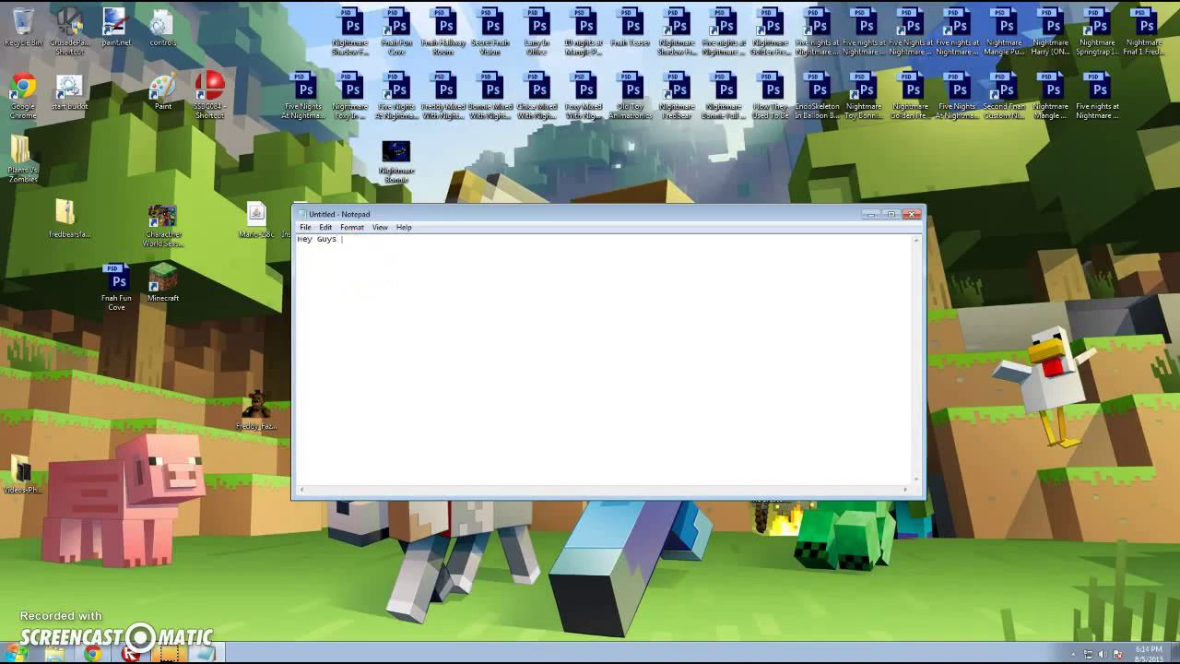
type("And I ")
type("Fin")
type("nal")
key("BackSpace")
key("BackSpace")
key("BackSpace")
key("BackSpace")
type("a")
type("y")
type("Got")
type("ign")
type("d ")
type("p")
type("In")
type("y ")
type("NE")
type("m")
type("uter the")
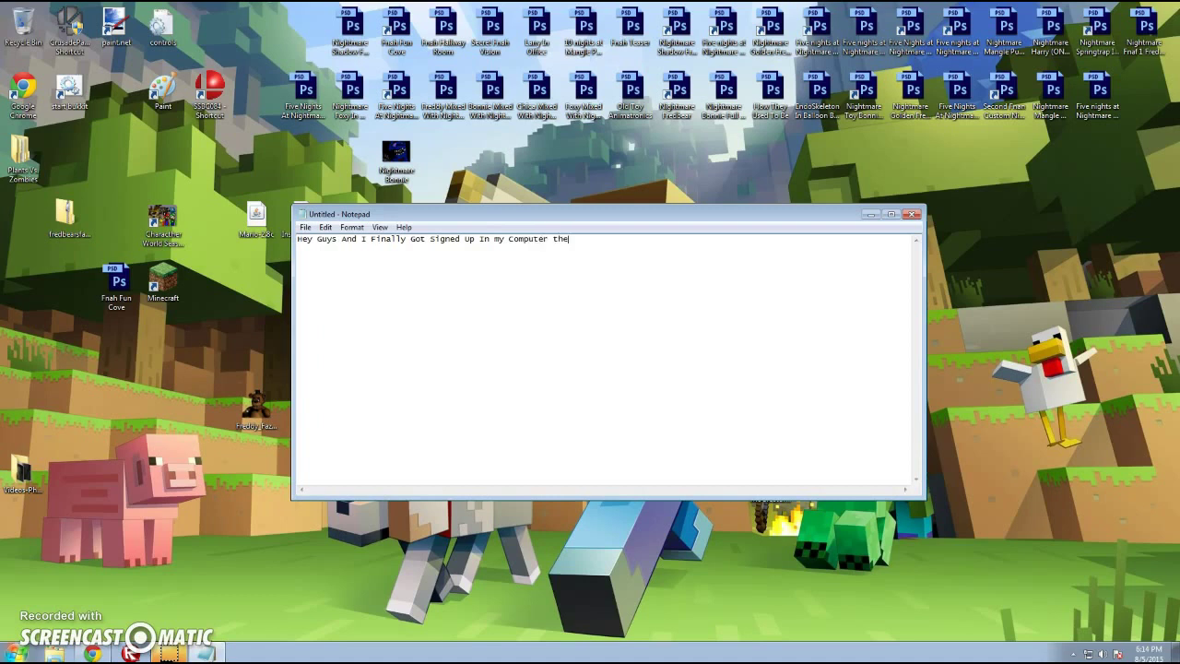
key("BackSpace")
key("BackSpace")
type("remembe")
key("BackSpace")
key("BackSpace")
key("BackSpace")
type("ber that")
key("BackSpace")
key("BackSpace")
key("BackSpace")
type("at")
key("BackSpace")
- Erase the greeting and type 'So Today I will Be Showing U my Fnaf Photshops not Minecraft'
type("har")
type("omp")
type("tha")
type("is my")
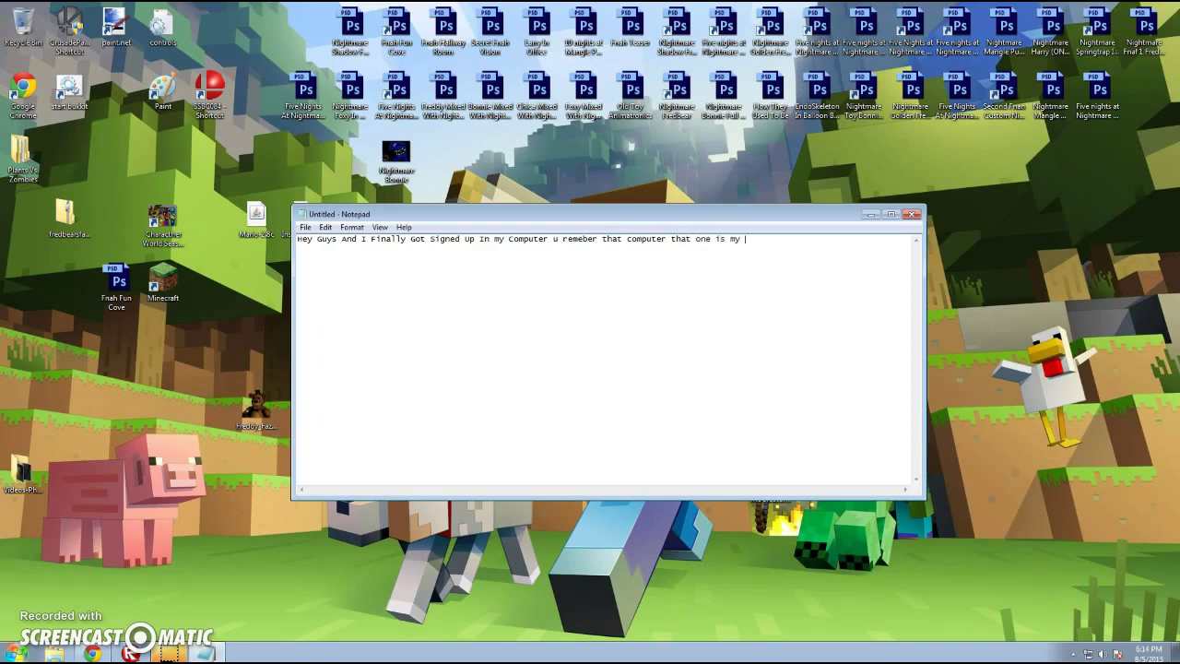
type("ramb")
type("this is my")
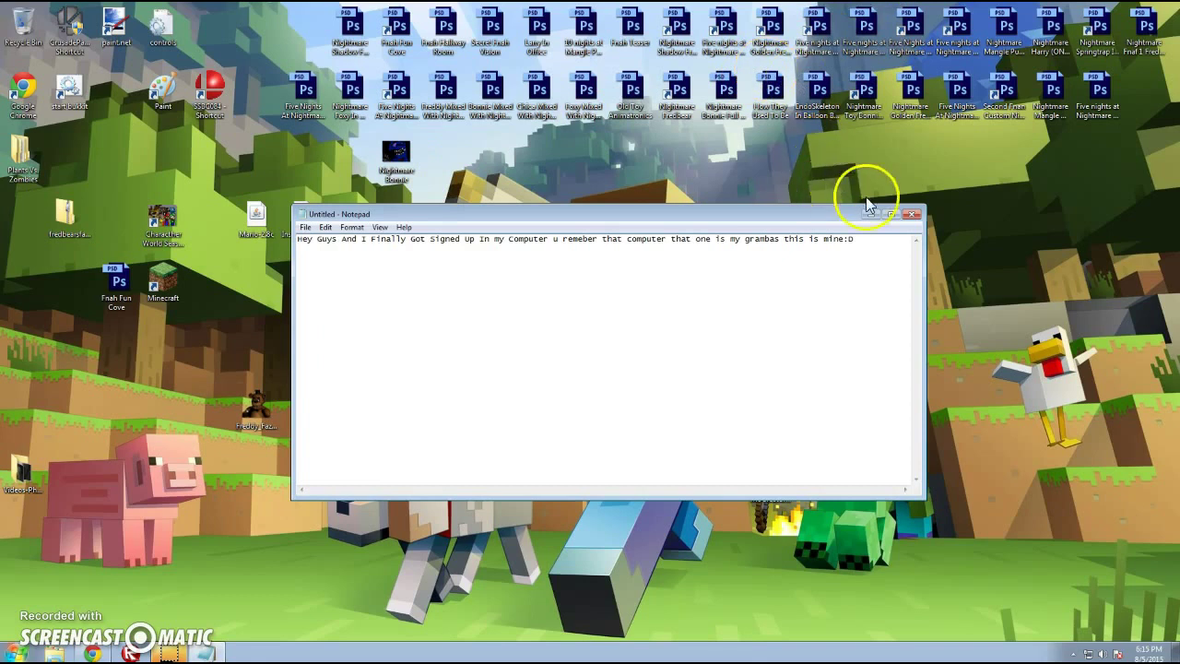
key("BackSpace")
key("BackSpace")
key("BackSpace")
key("BackSpace")
key("BackSpace")
key("BackSpace")
key("BackSpace")
key("BackSpace")
key("BackSpace")
key("BackSpace")
key("BackSpace")
key("BackSpace")
key("BackSpace")
key("BackSpace")
key("BackSpace")
key("BackSpace")
key("BackSpace")
key("BackSpace")
key("BackSpace")
key("BackSpace")
key("BackSpace")
key("BackSpace")
key("BackSpace")
key("BackSpace")
type("s")
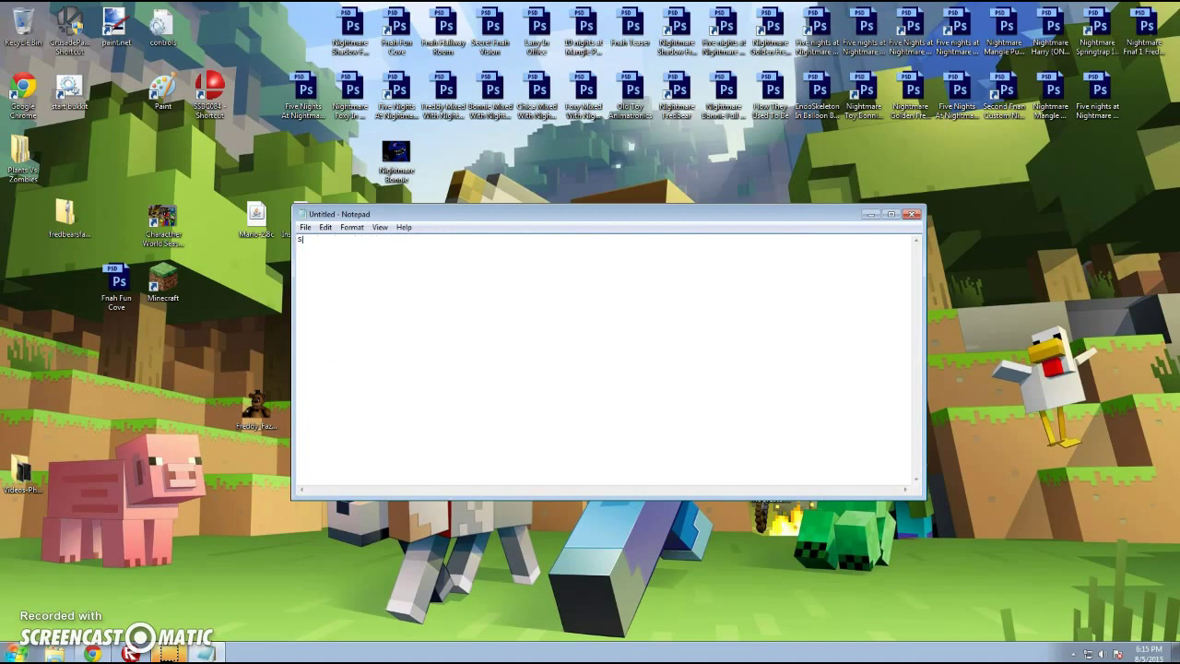
type("o Today I w")
type("illBe Showing")
key("BackSpace")
type("my Fnaf Ph")
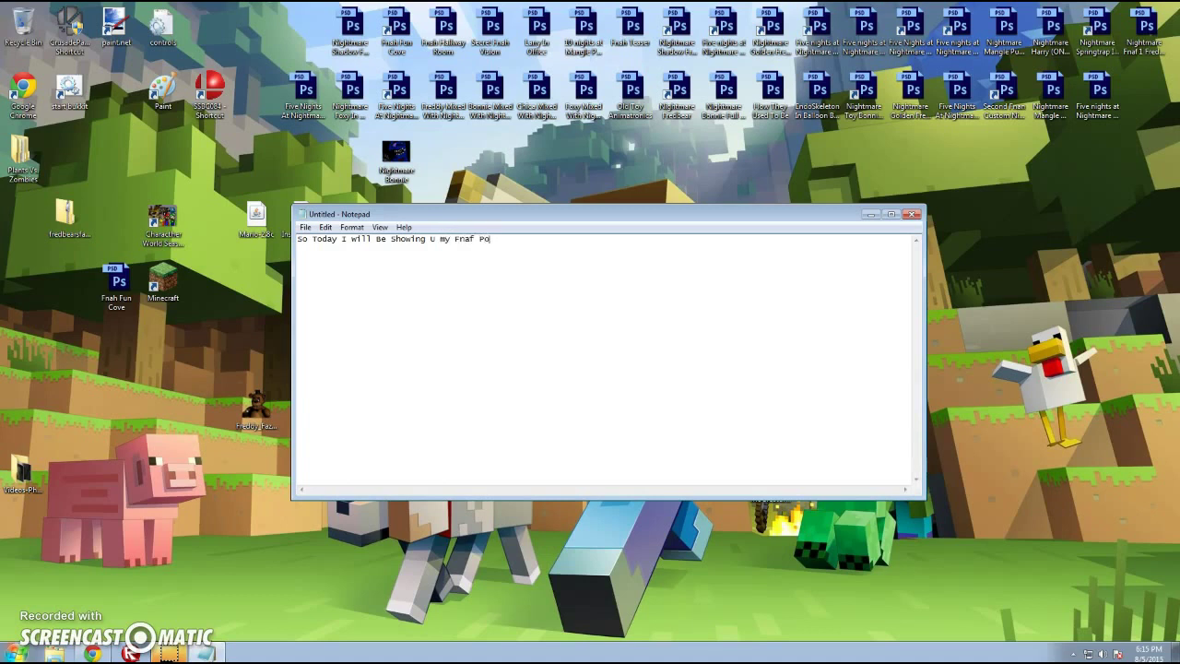
type("otshops not Minecraft")
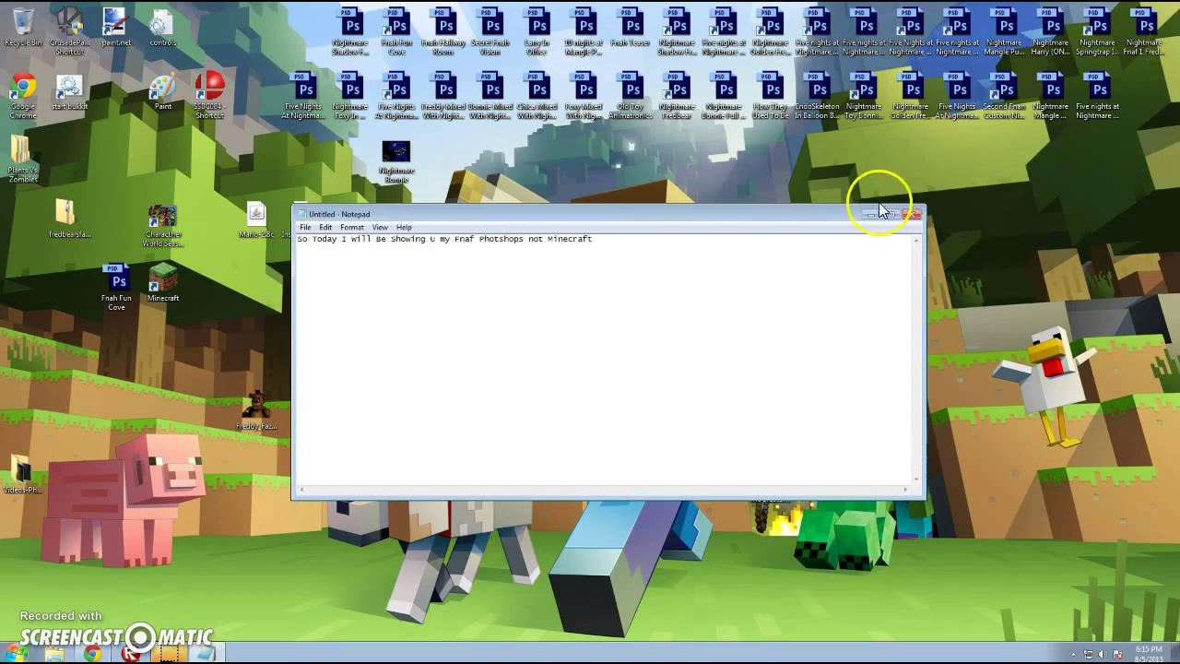
- Open the Shadow Freddy party room PSD from the desktop and zoom it to 400%
left_click(869, 214)
double_click(348, 37)
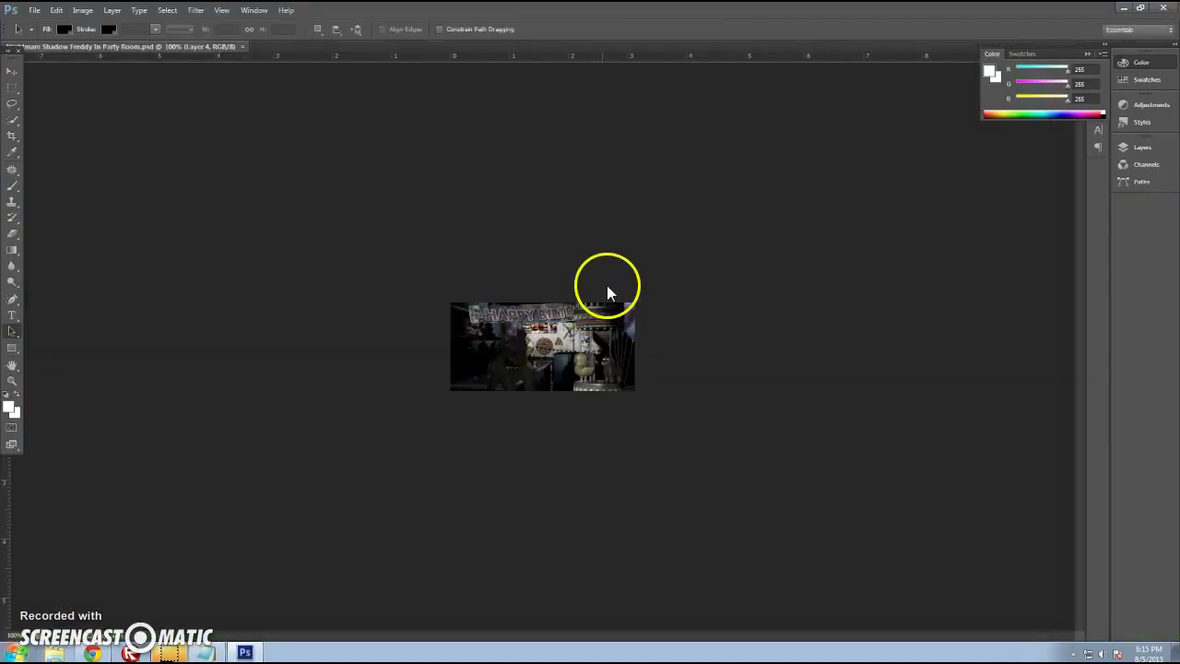
left_click(12, 380)
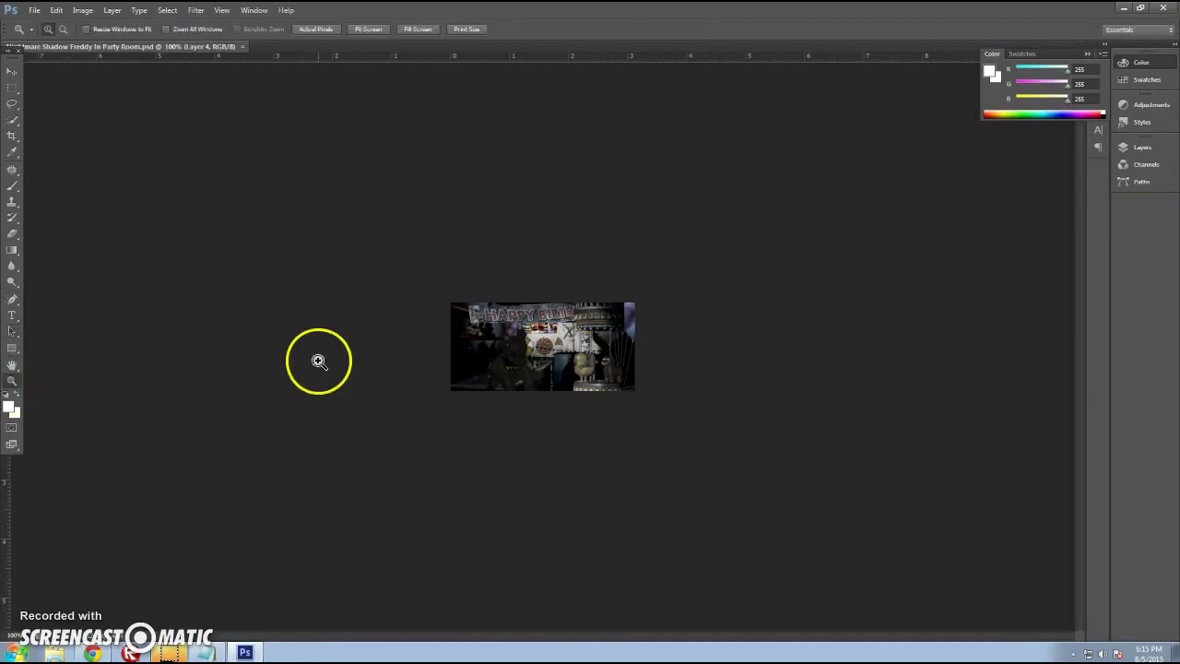
left_click(411, 355)
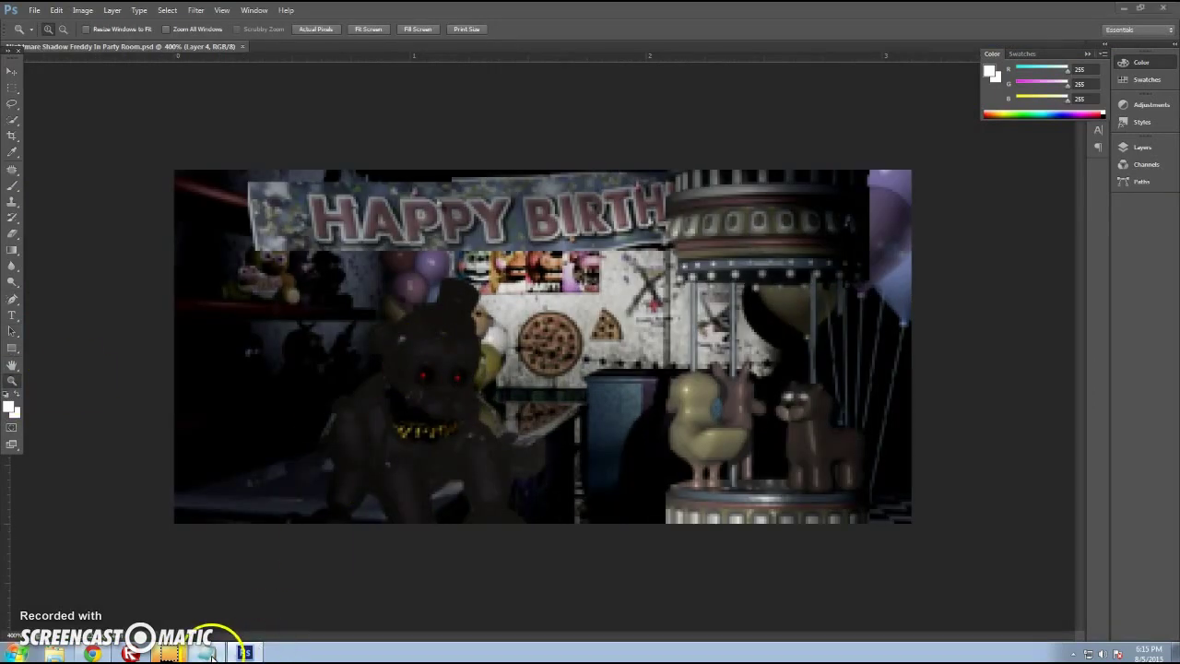
left_click(217, 653)
- Replace the Notepad caption with one saying the Nightmare Shadow edit was made before FNAF 4
key("ctrl+a")
key("BackSpace")
type("This")
type(" For ")
type("iv")
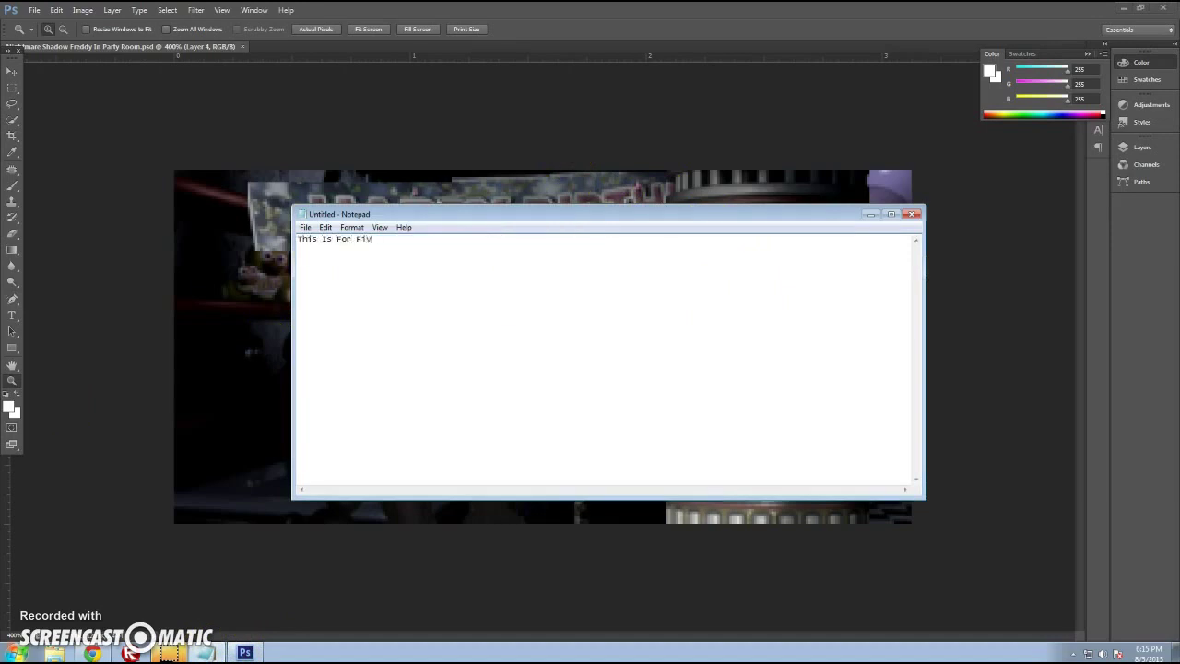
type("ights")
type("ghtmare")
type("IT")
type("Nightmare")
type("Shado")
type("re")
type("y")
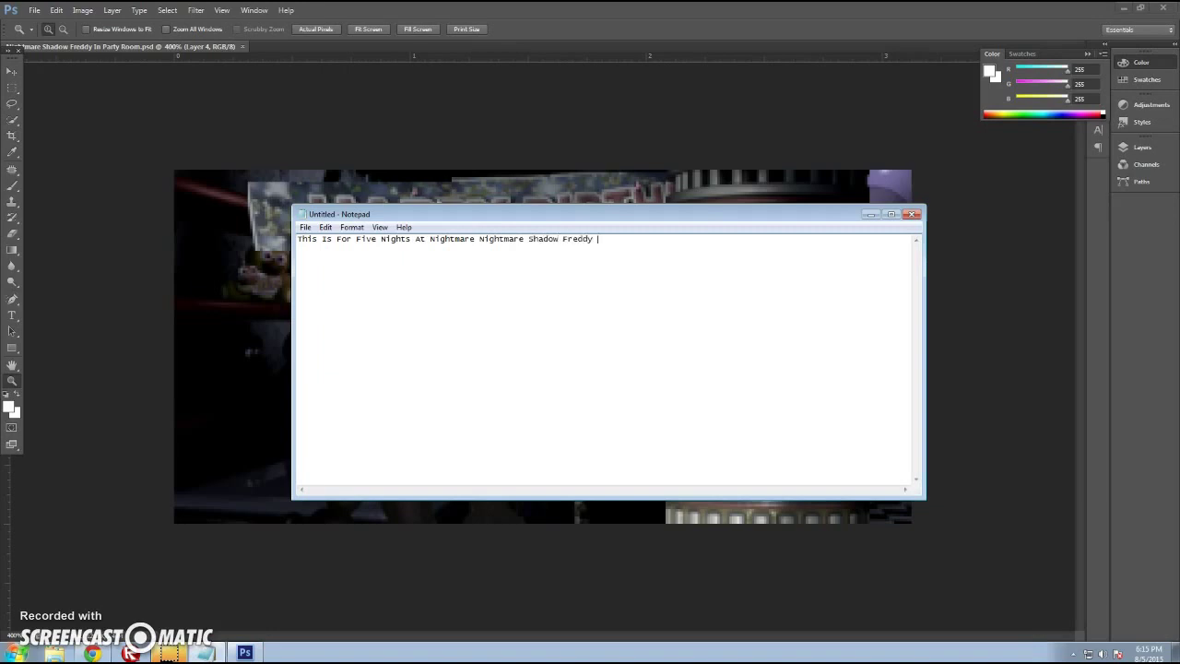
type("HIS WAS MAD")
type("E BEFOR")
type("E FNAF")
type(" 4!!!!!")
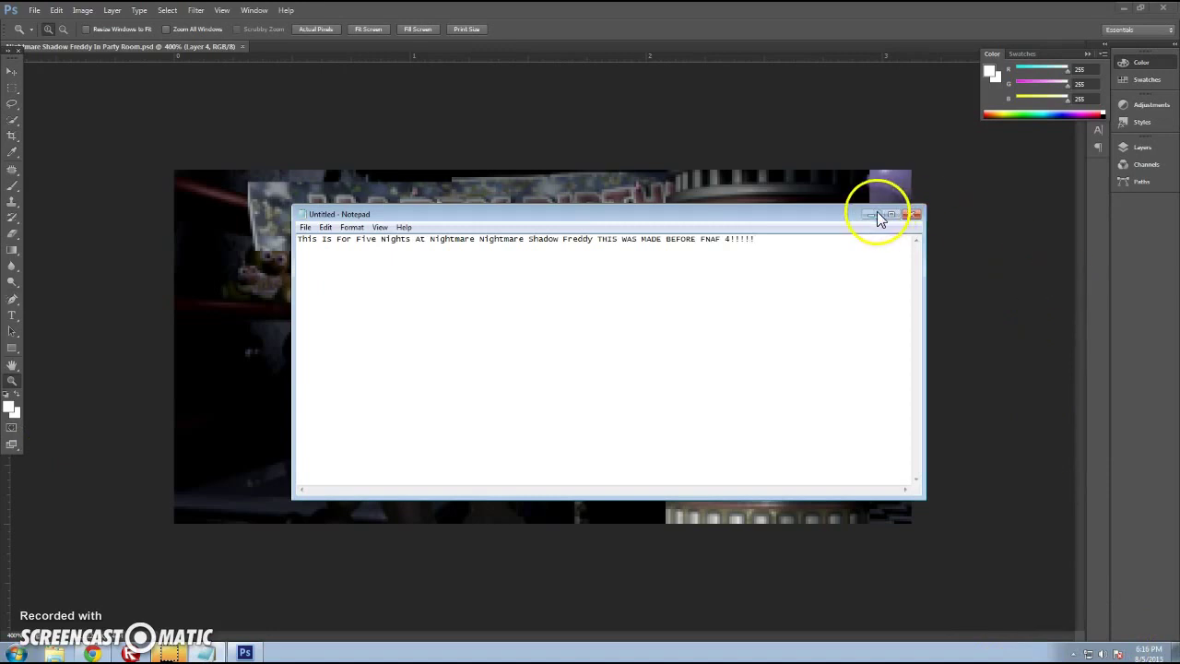
left_click(869, 214)
key("super+d")
- Open the Fnaf Fun Cove PSD and clear the old Notepad caption
double_click(399, 28)
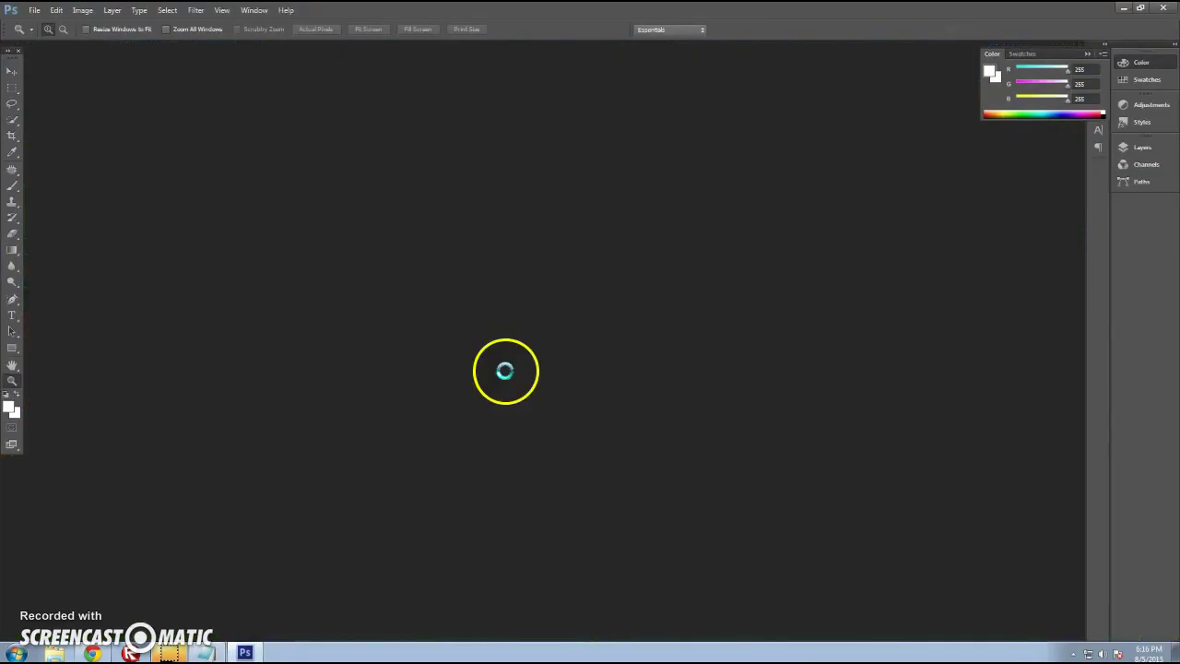
key("alt+Tab")
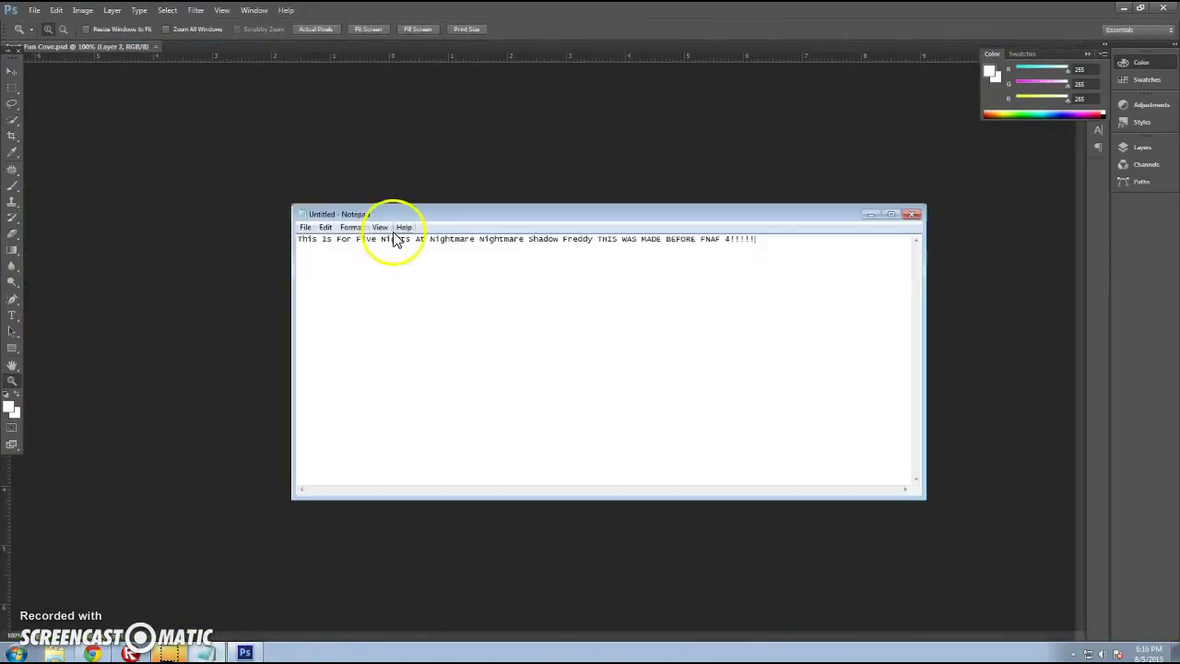
key("ctrl+a")
key("BackSpace")
- Caption it as the cancelled Five Nights at Harrys, since he was making 2 fnaf games
type("ok this is finve ")
type("ve nig")
type("t harry")
type("s")
type(" it")
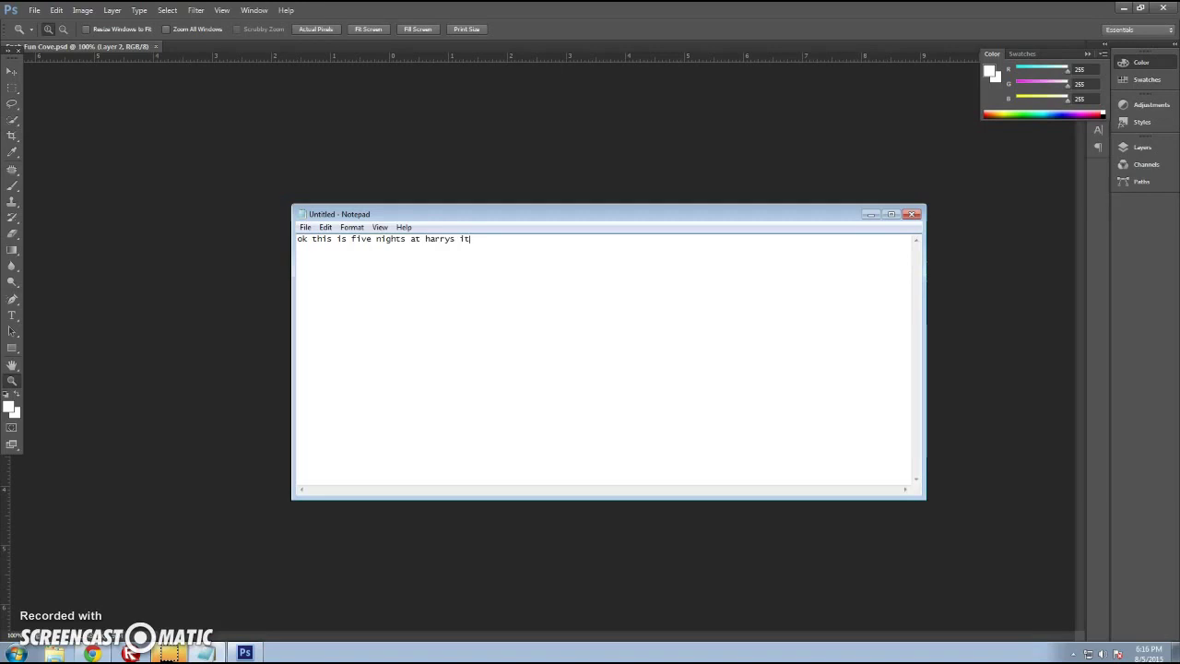
type("bee")
type("n can")
type("celed sinc")
type("i")
key("BackSpace")
type("w")
type("as gonna make 2 fnaf games:)")
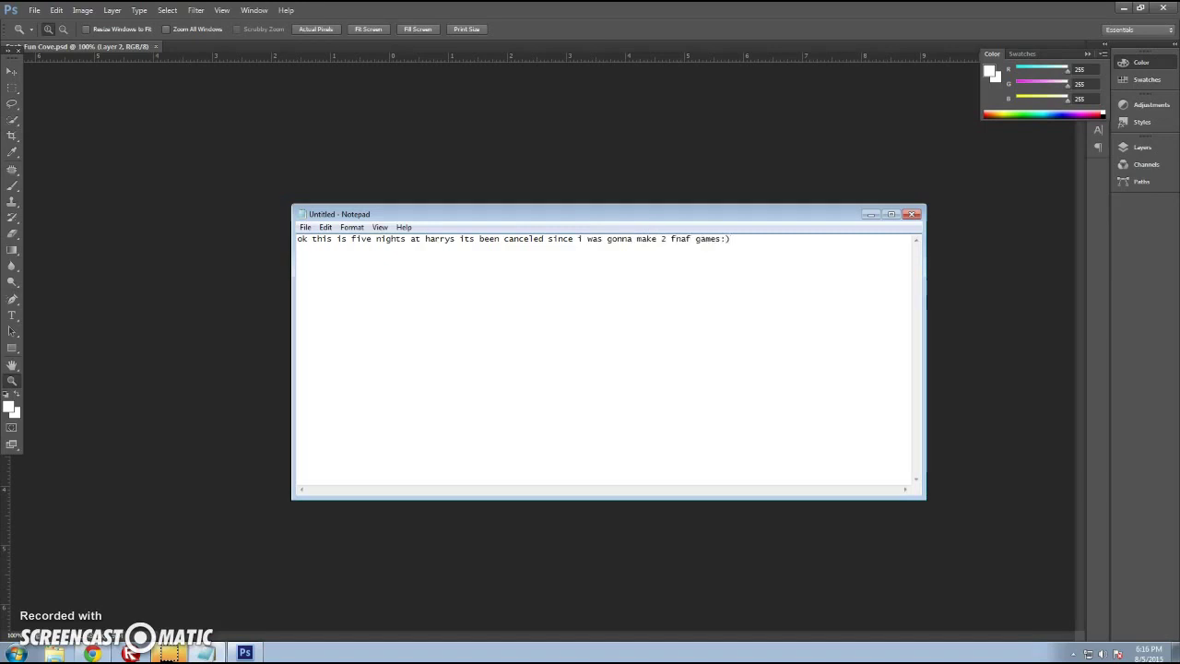
key("BackSpace")
key("BackSpace")
key("BackSpace")
key("BackSpace")
key("BackSpace")
key("BackSpace")
key("BackSpace")
key("BackSpace")
key("BackSpace")
key("BackSpace")
key("BackSpace")
key("BackSpace")
key("BackSpace")
key("BackSpace")
key("BackSpace")
key("BackSpace")
key("BackSpace")
key("BackSpace")
key("BackSpace")
key("BackSpace")
key("BackSpace")
key("BackSpace")
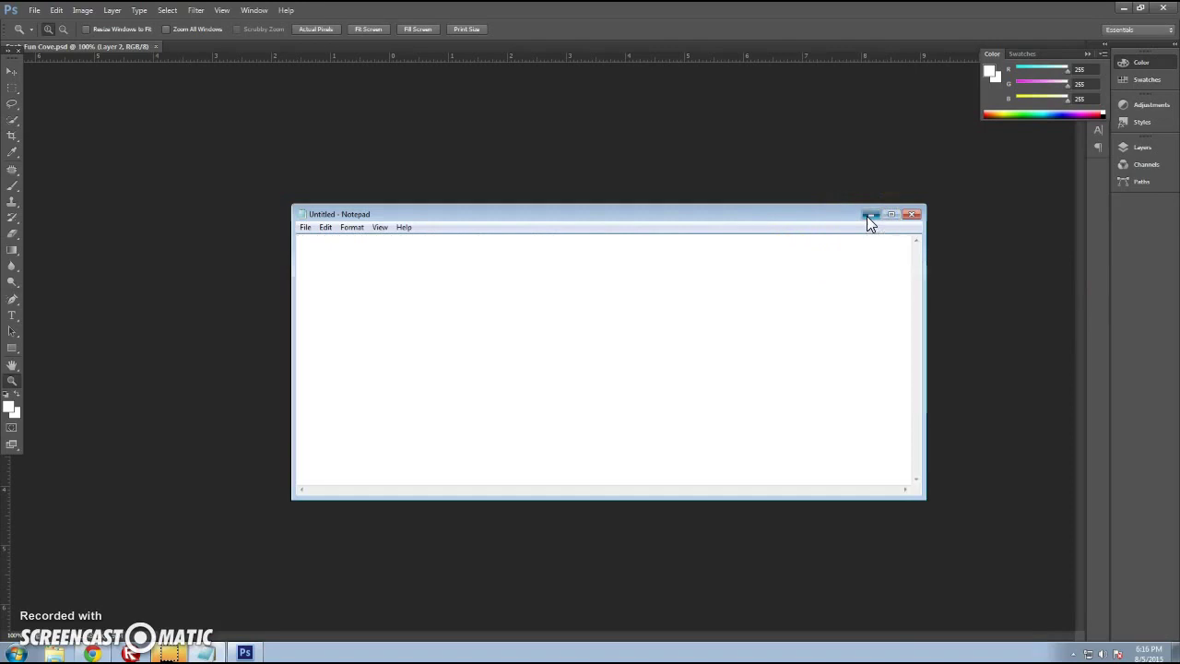
- Zoom into the Fun Cove image, note 'NEXT', and minimize Photoshop
left_click(867, 215)
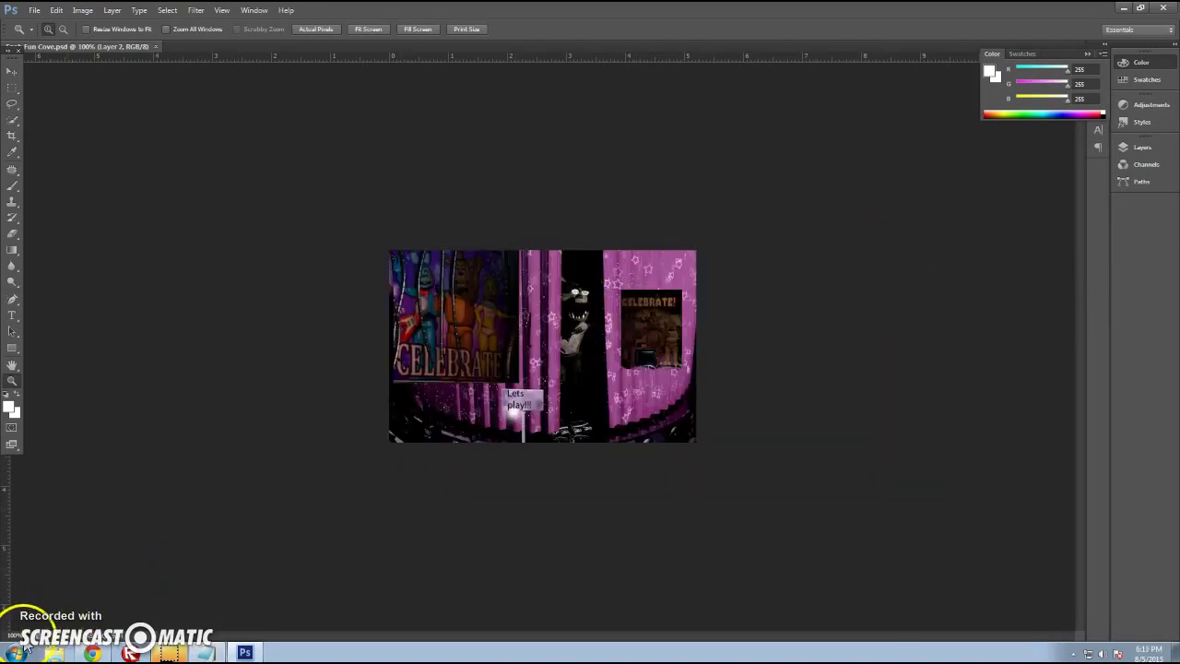
left_click(205, 652)
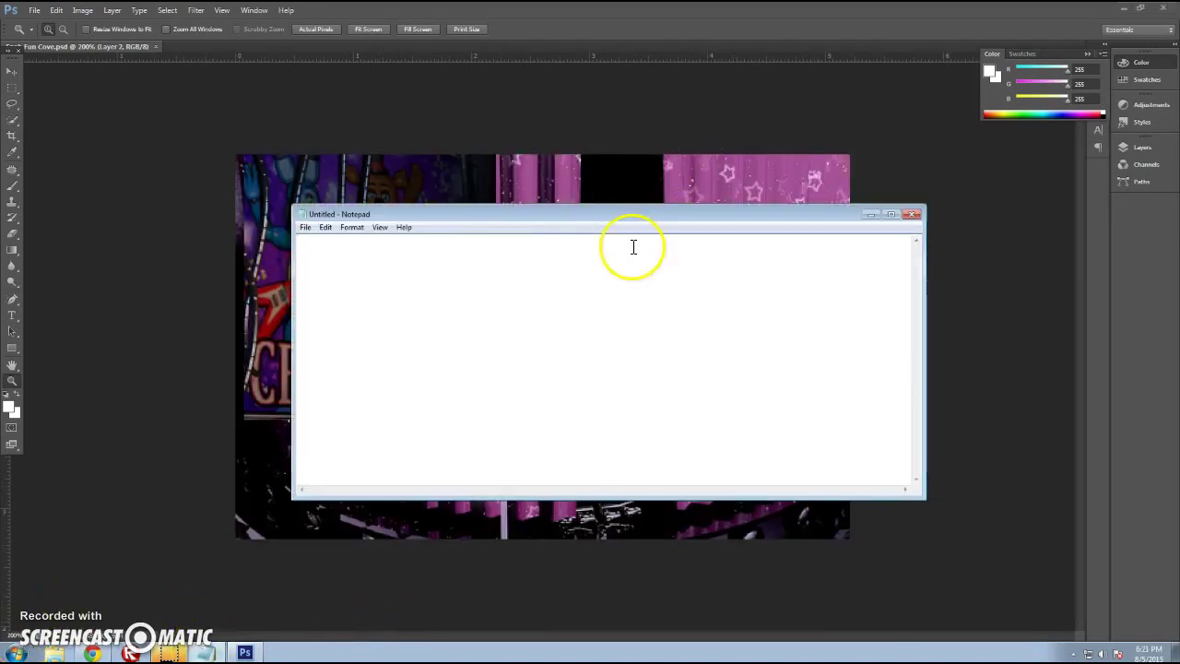
type("NE")
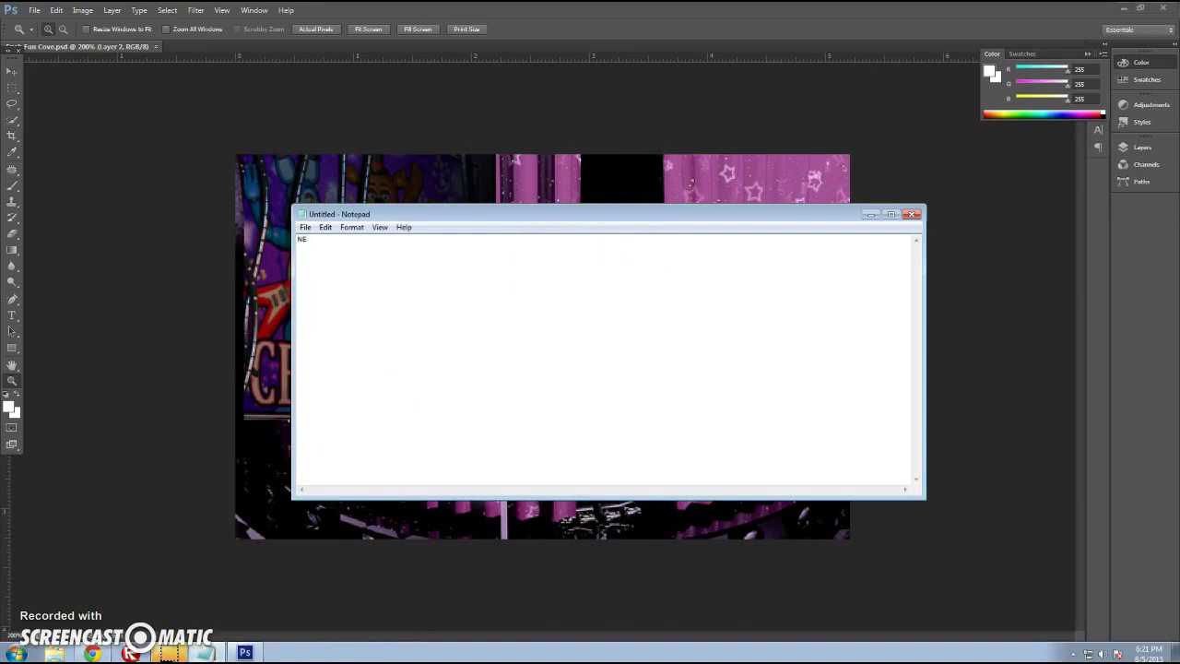
type("XT")
left_click(1125, 7)
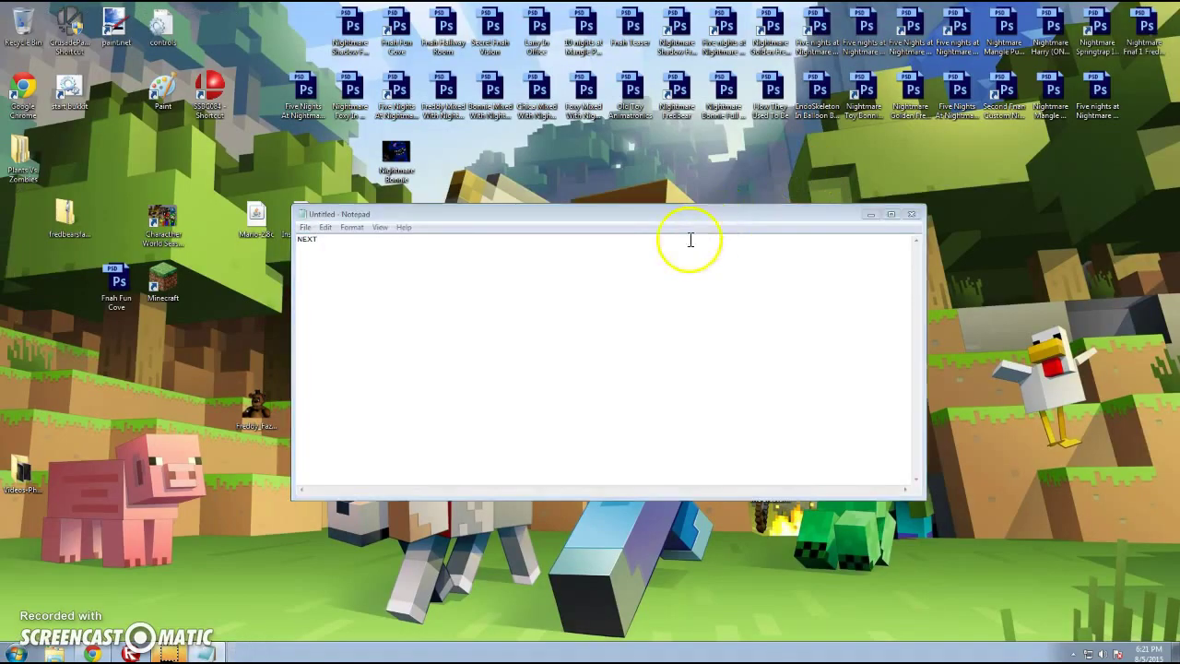
- Open the Fnaf Hallway Room PSD and caption it 'Remeber This WAS CANCELED'
double_click(437, 29)
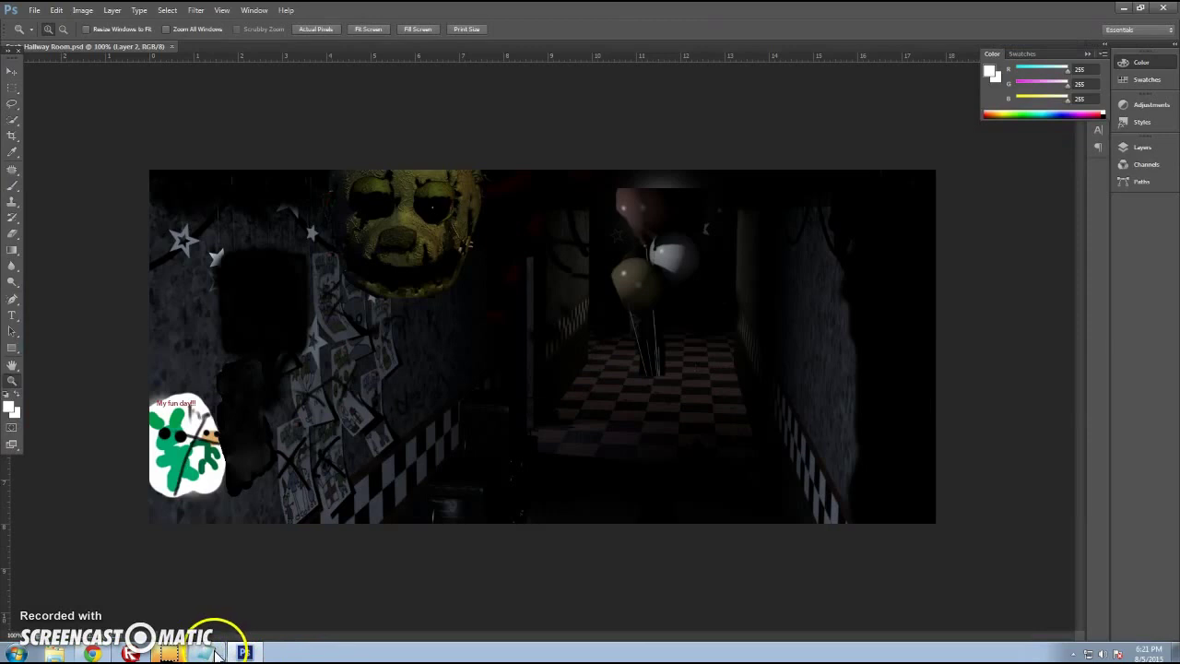
left_click(217, 652)
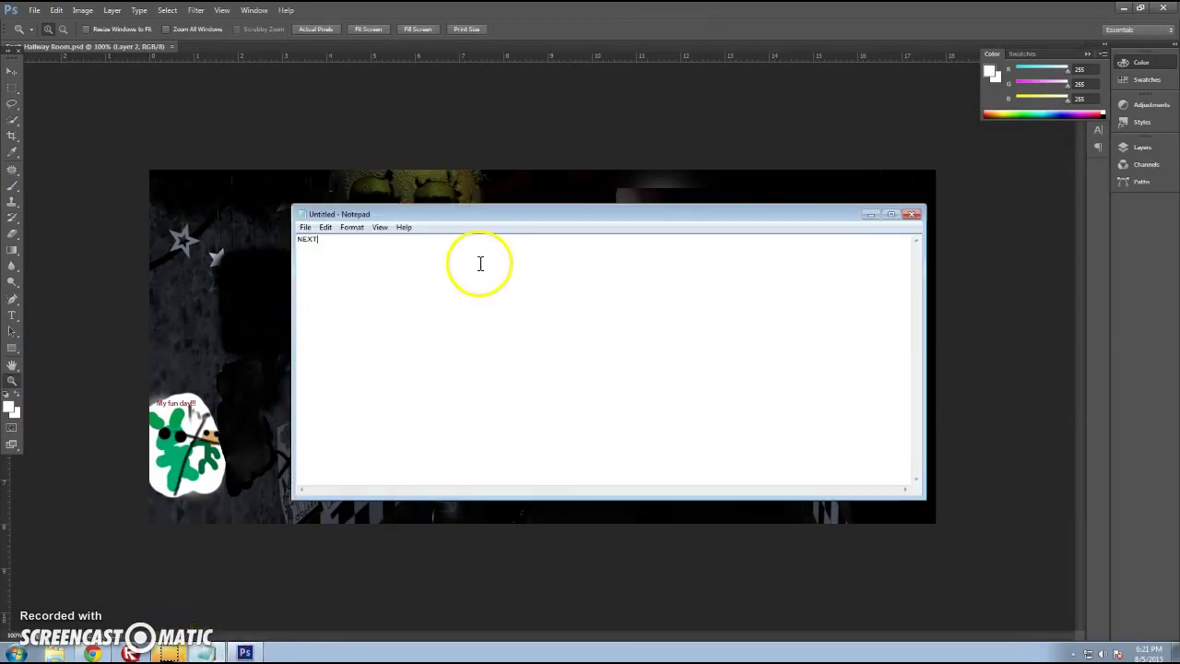
type("Remever")
key("BackSpace")
key("BackSpace")
type("ber This W")
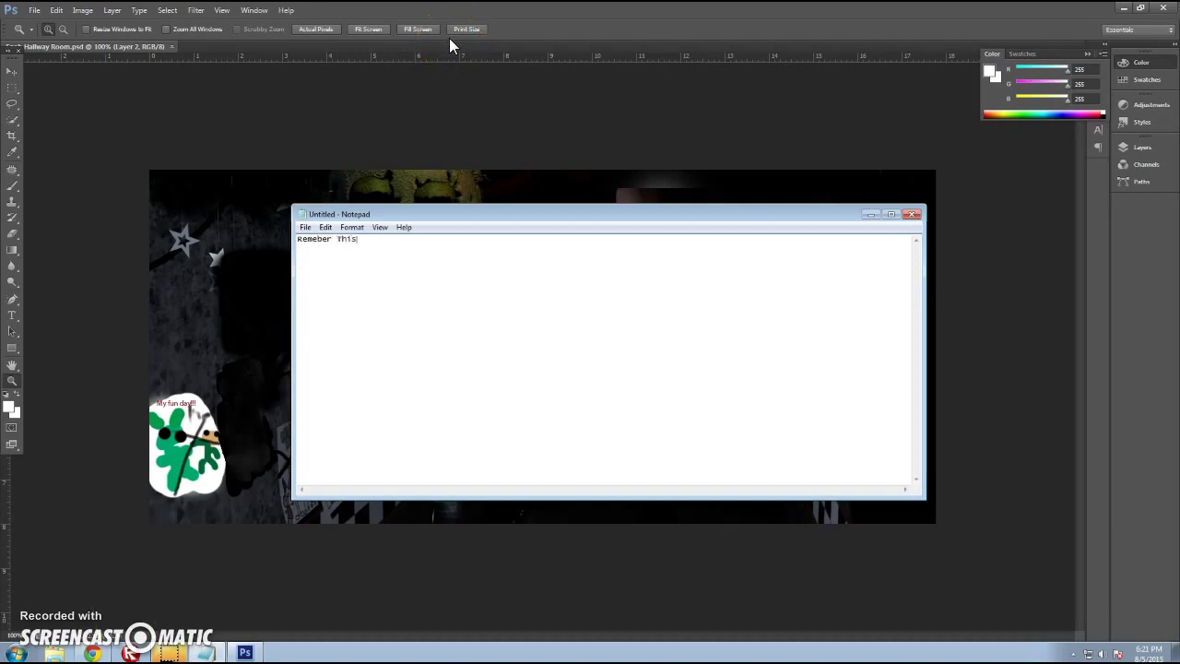
type("AS CANCELED")
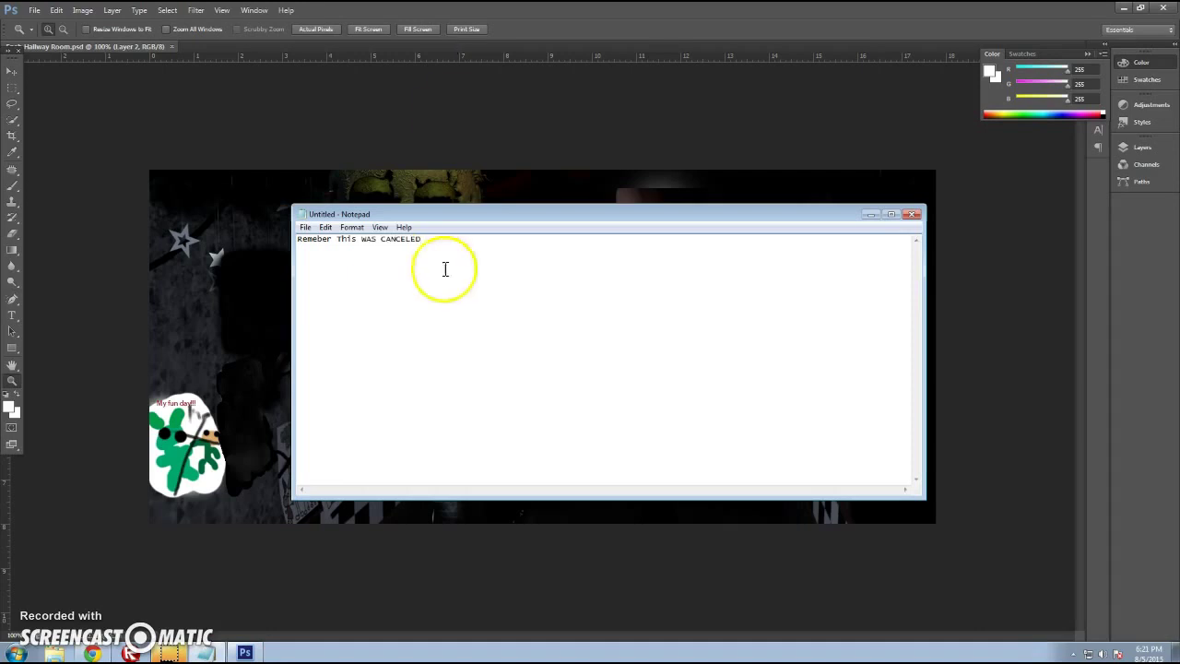
left_click(871, 216)
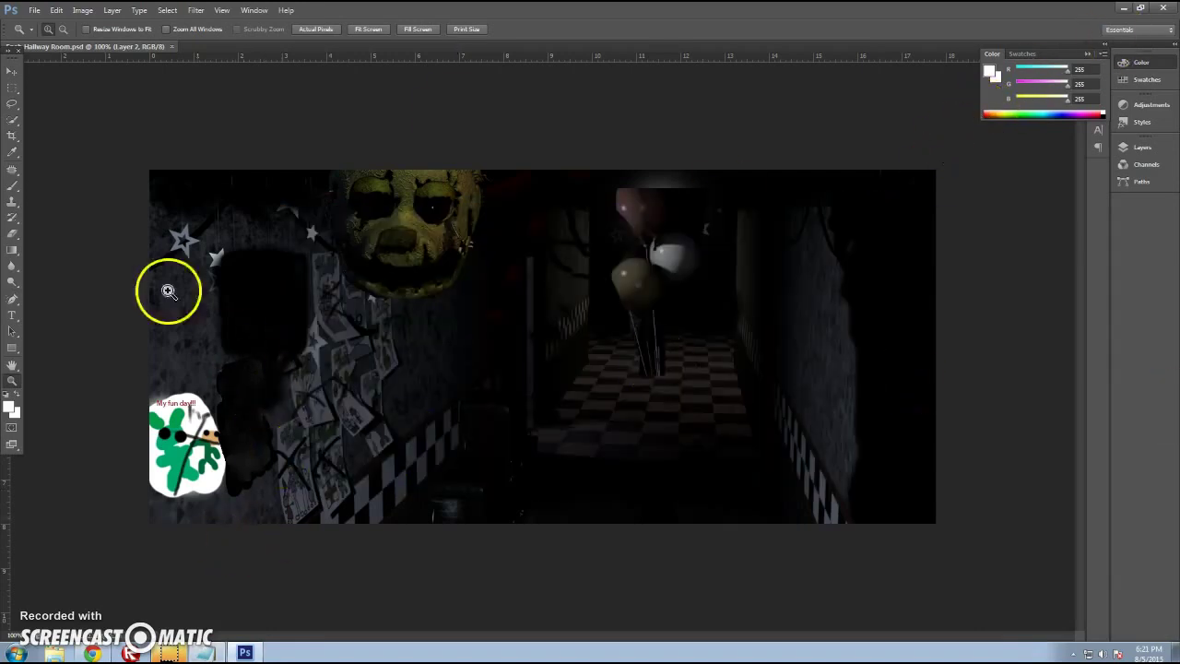
- Start opening another file, then search Google for 'the end fnaf'
right_click(181, 48)
left_click(240, 111)
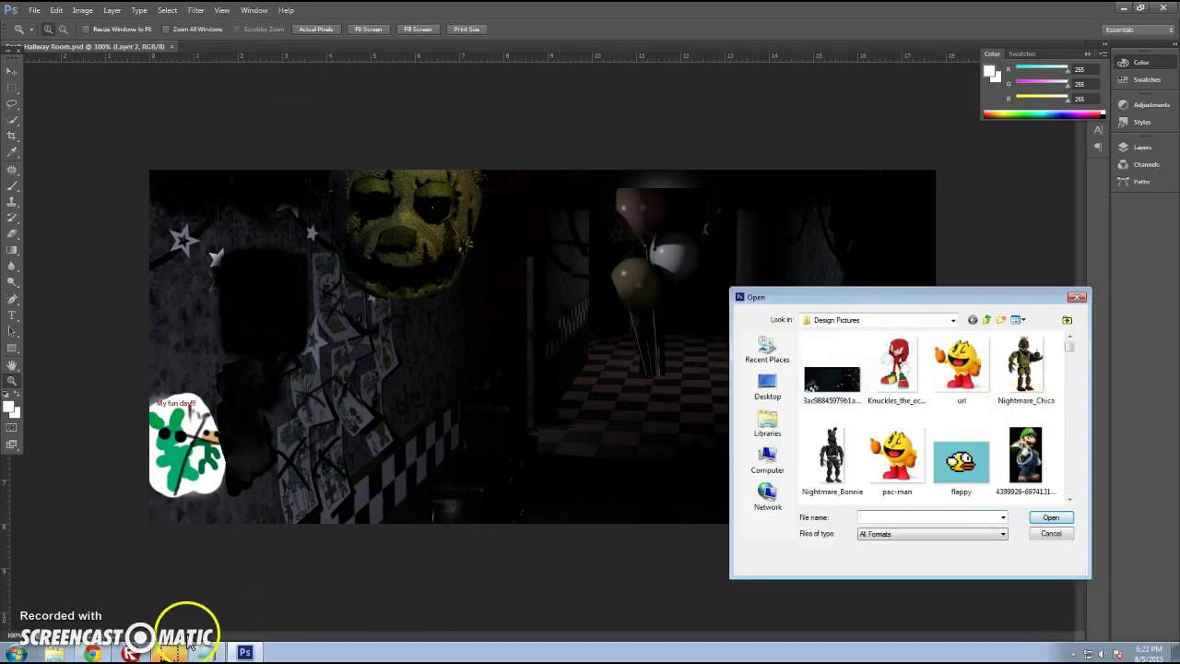
left_click(97, 654)
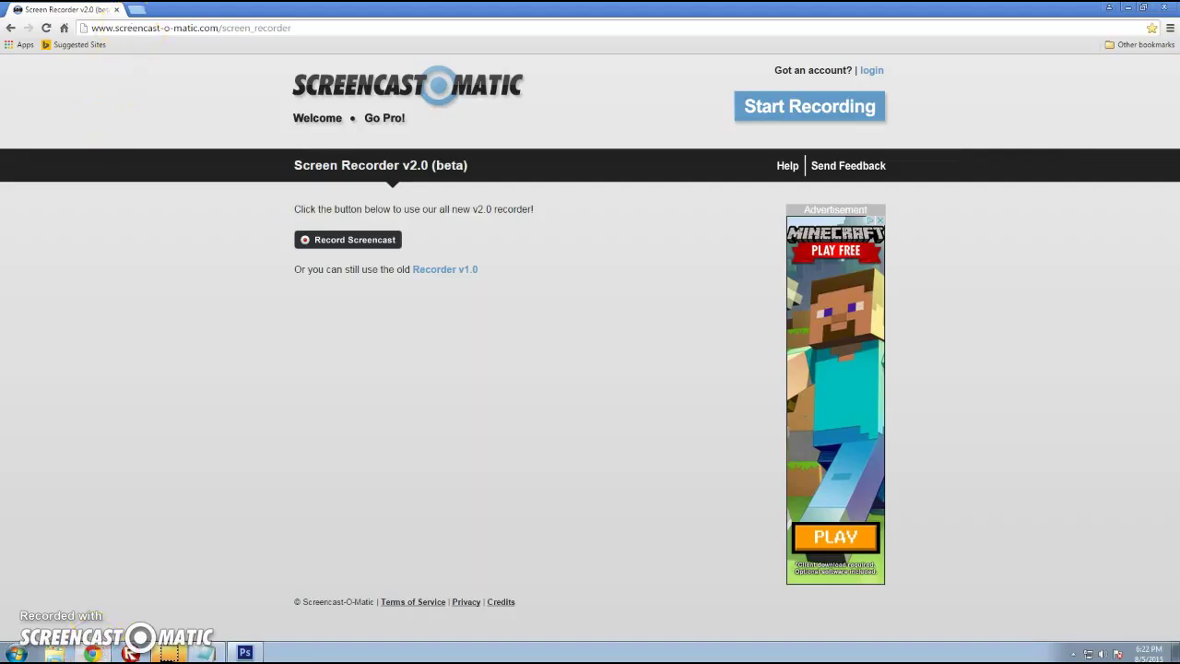
left_click(125, 11)
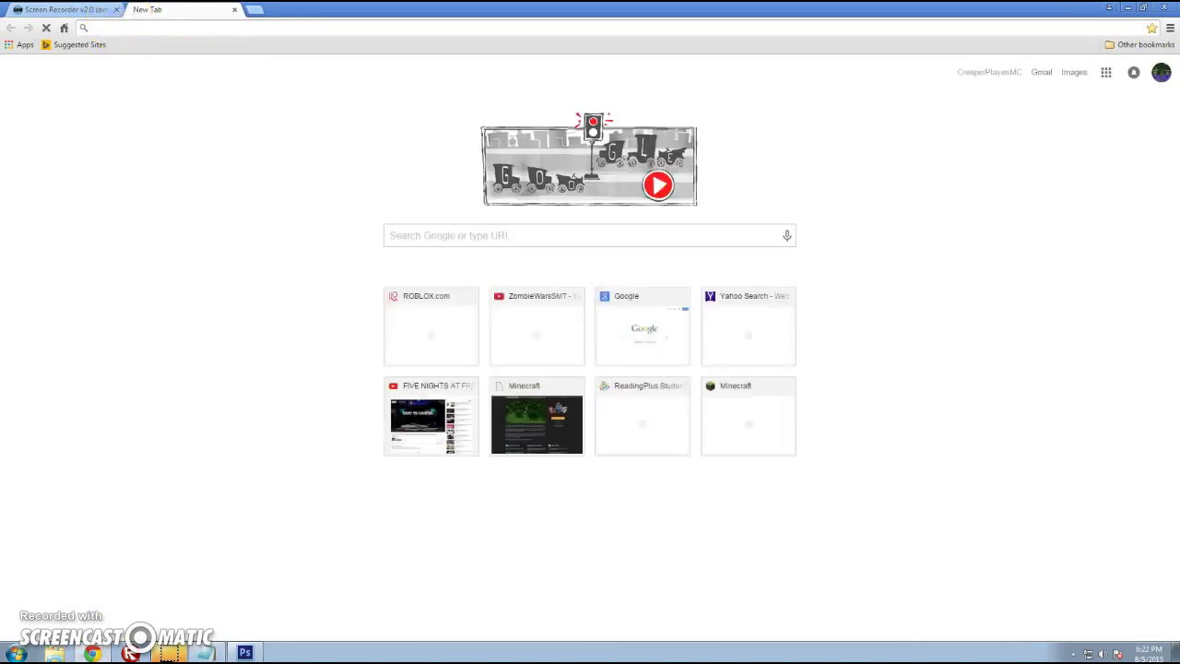
type("the ")
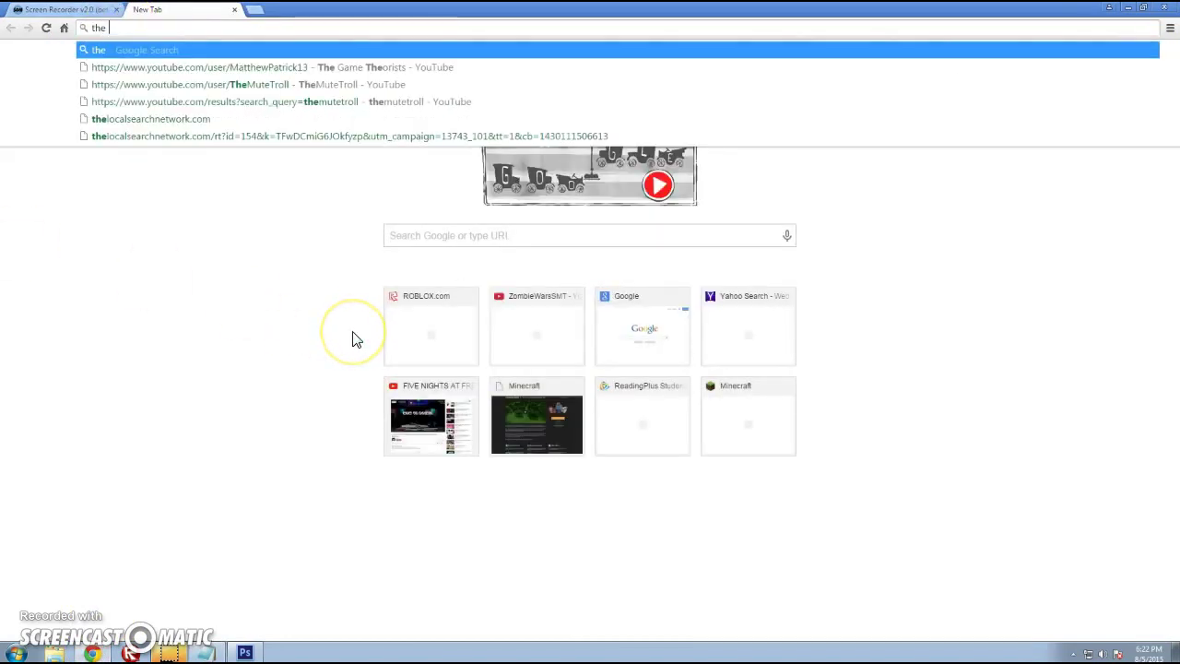
type("end fnaf")
key("Return")
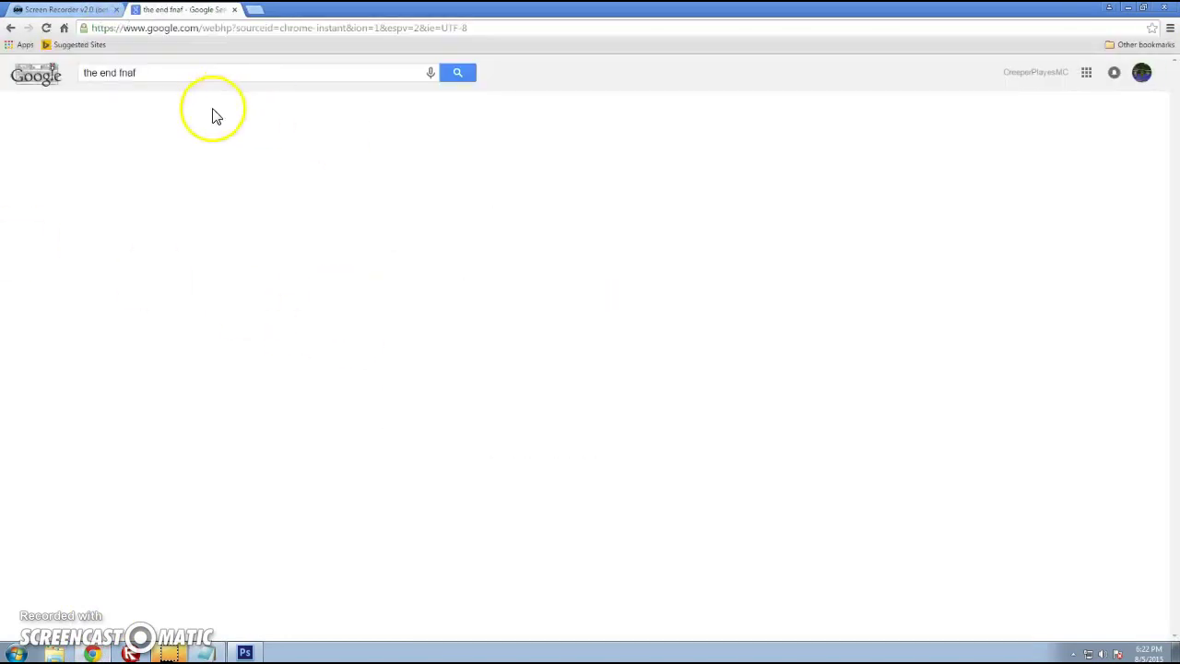
- Preview the dark 'Bad ending' image in Google Images and drag it out of the browser
left_click(132, 110)
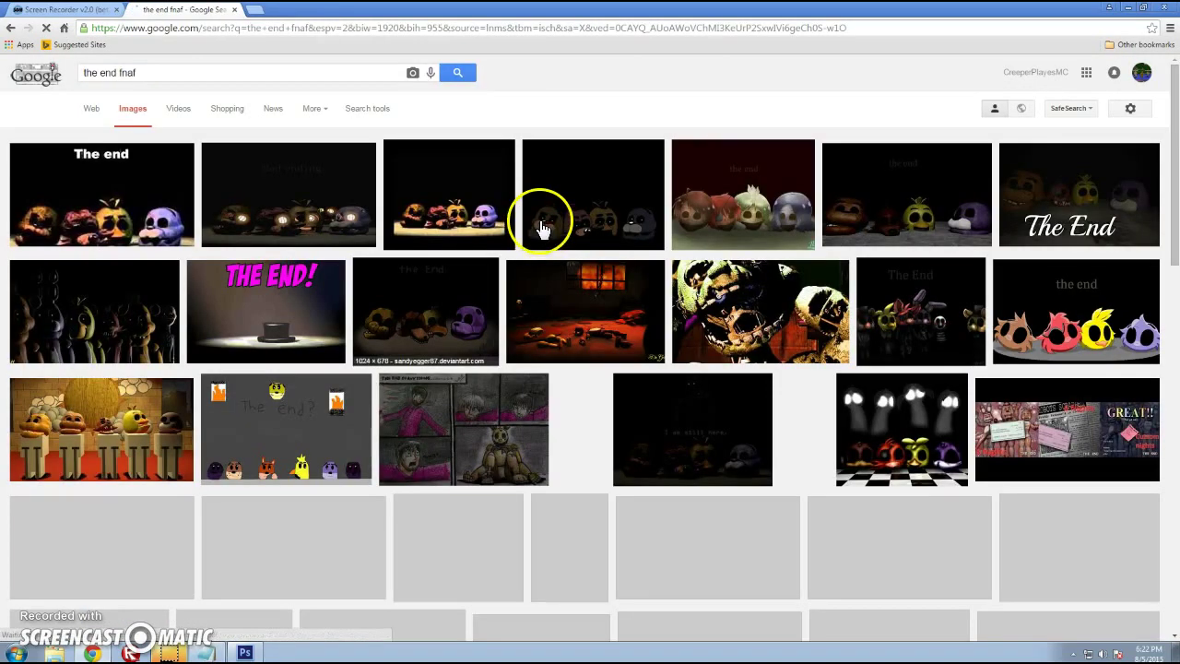
left_click(248, 201)
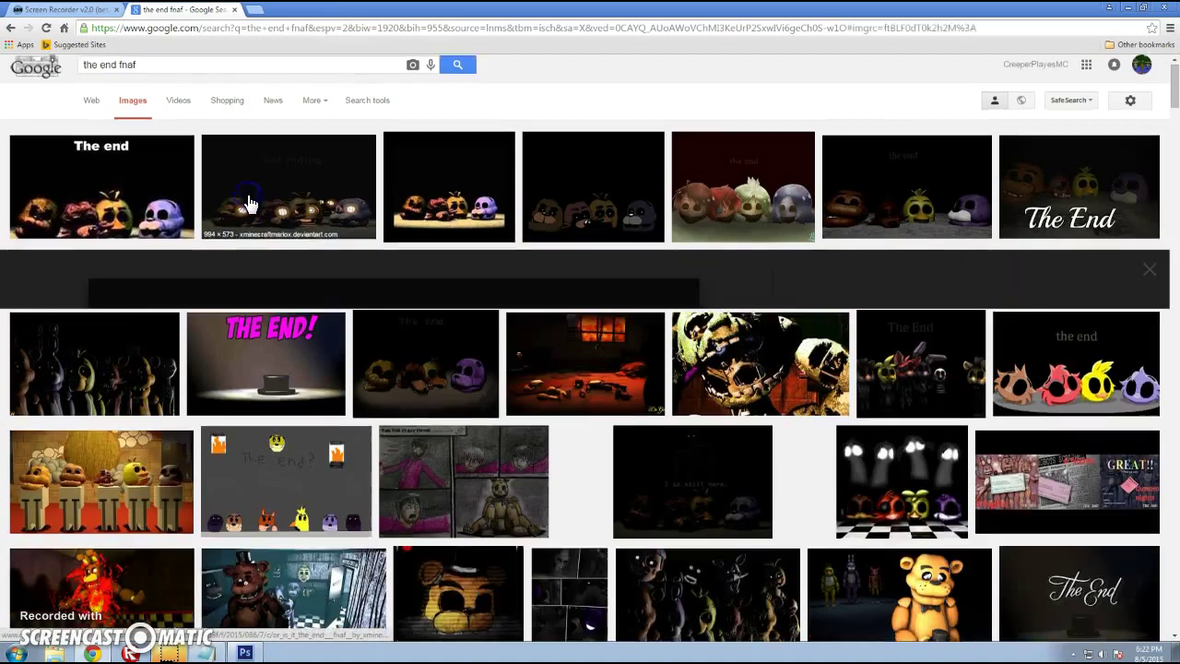
mouse_move(572, 384)
left_mouse_down()
mouse_move(259, 653)
mouse_move(853, 387)
left_mouse_up()
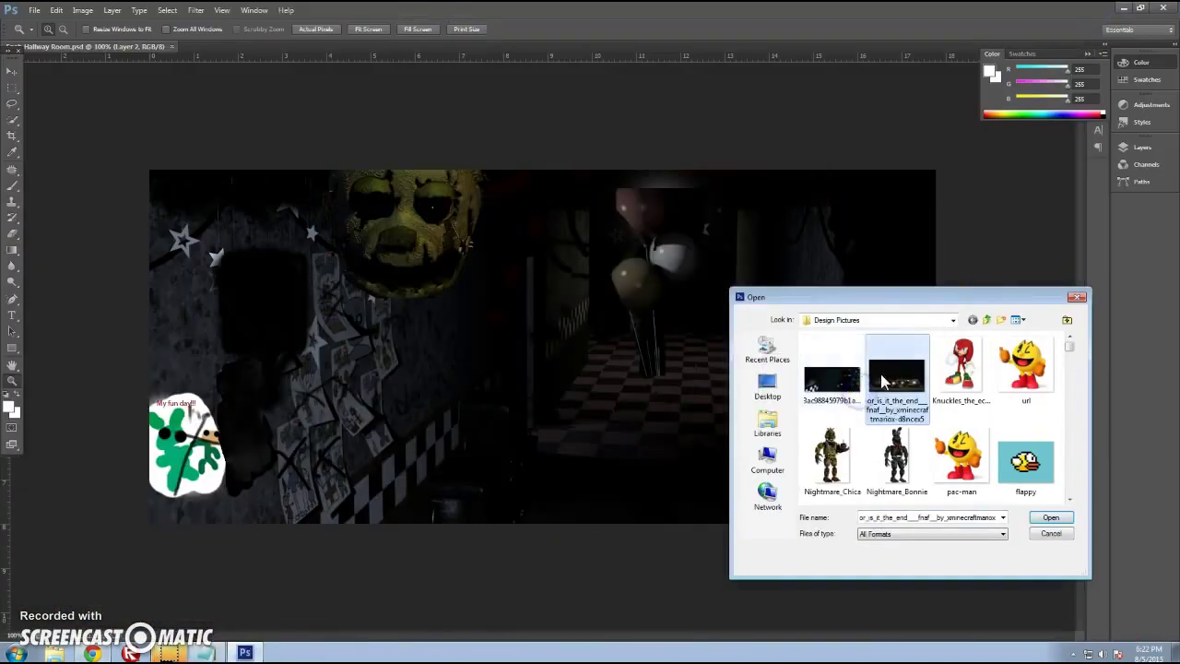
- Open the Bad ending image and copy the leftmost animatronic's glowing eye with a rectangular selection
double_click(880, 373)
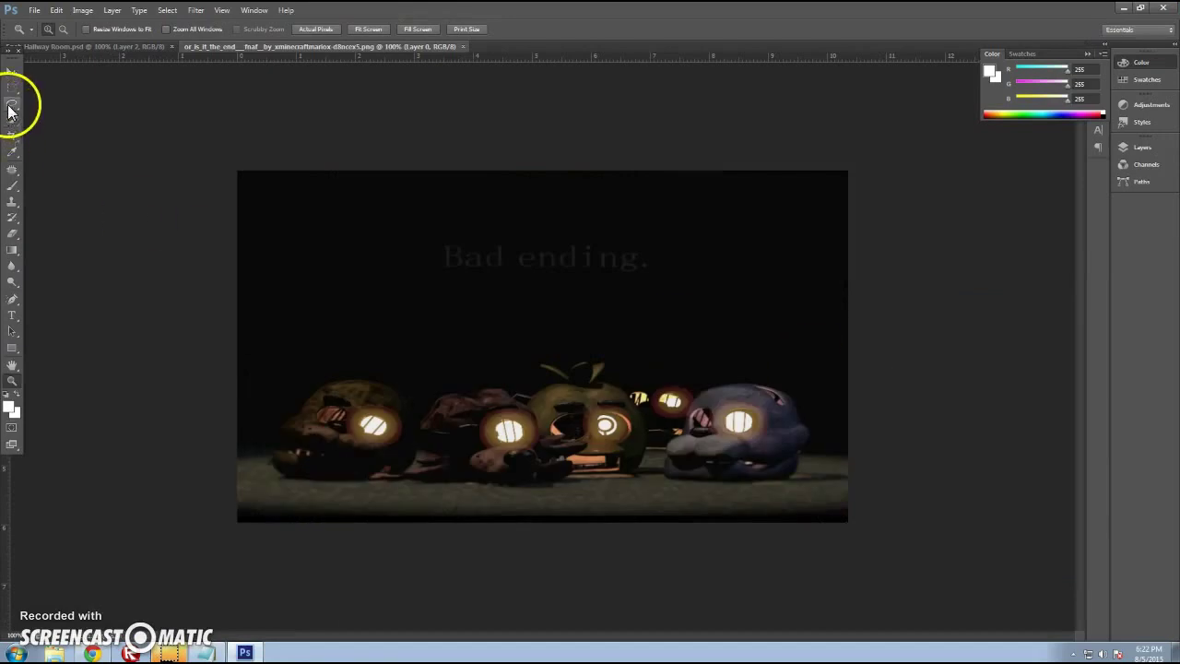
left_click(12, 89)
left_click_drag(397, 403, 351, 445)
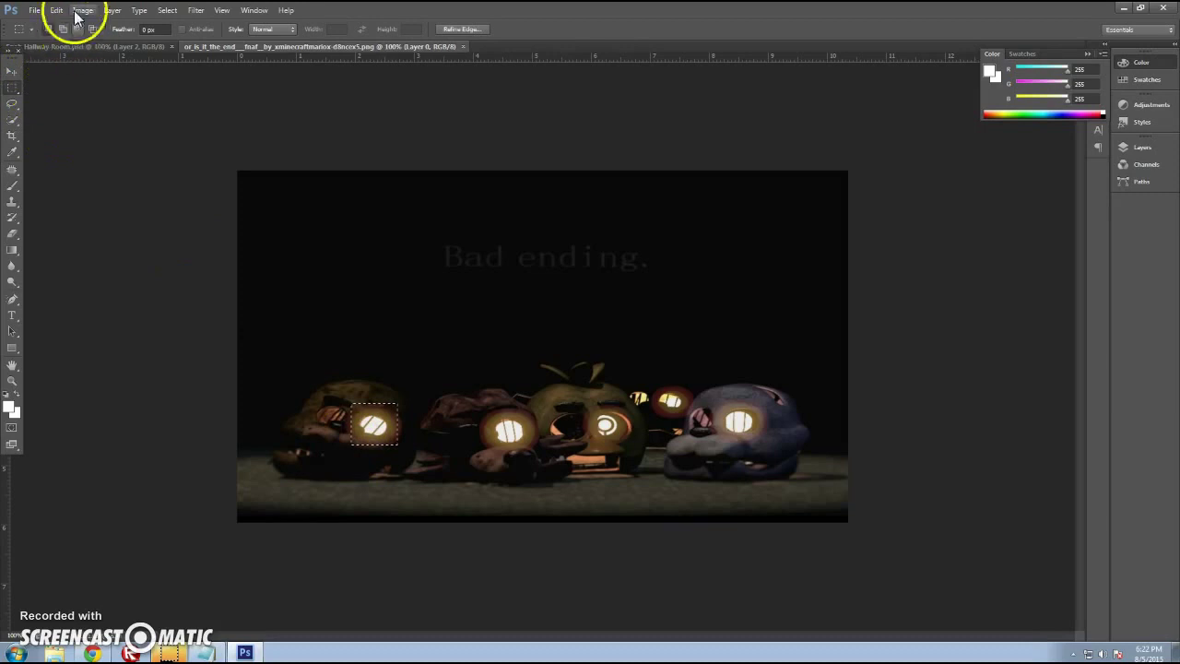
left_click(56, 10)
left_click(76, 93)
left_click(63, 46)
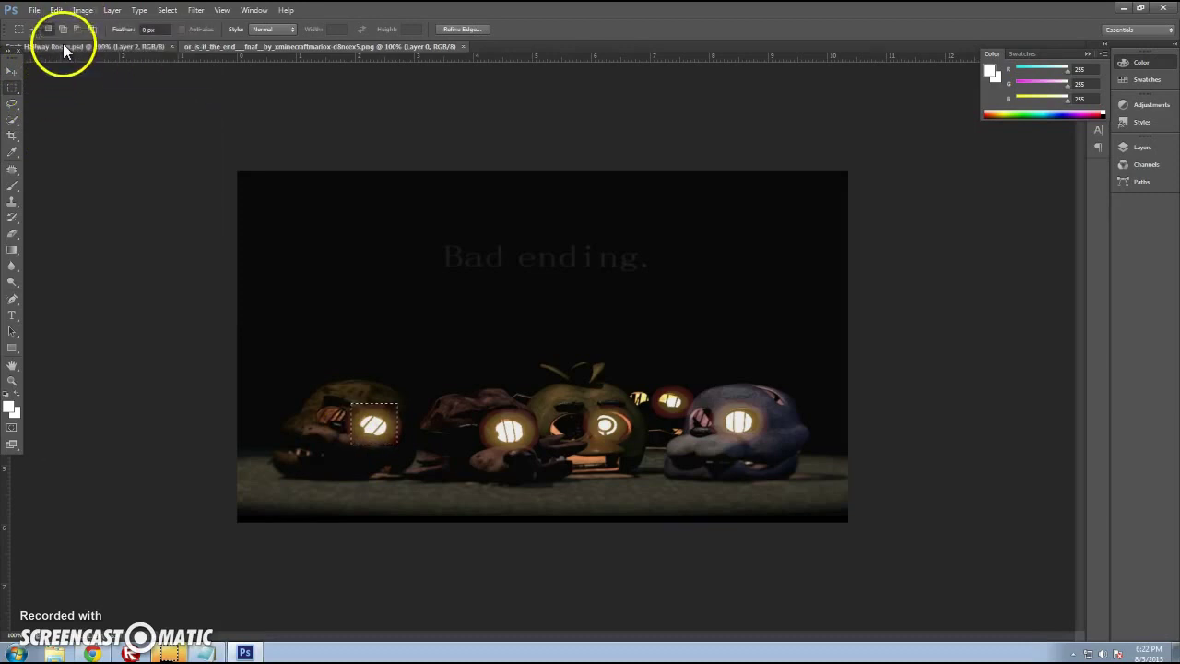
- Paste the eye into Hallway Room, place it on the yellow head, and shrink it
left_click(56, 10)
left_click(63, 115)
left_click(12, 71)
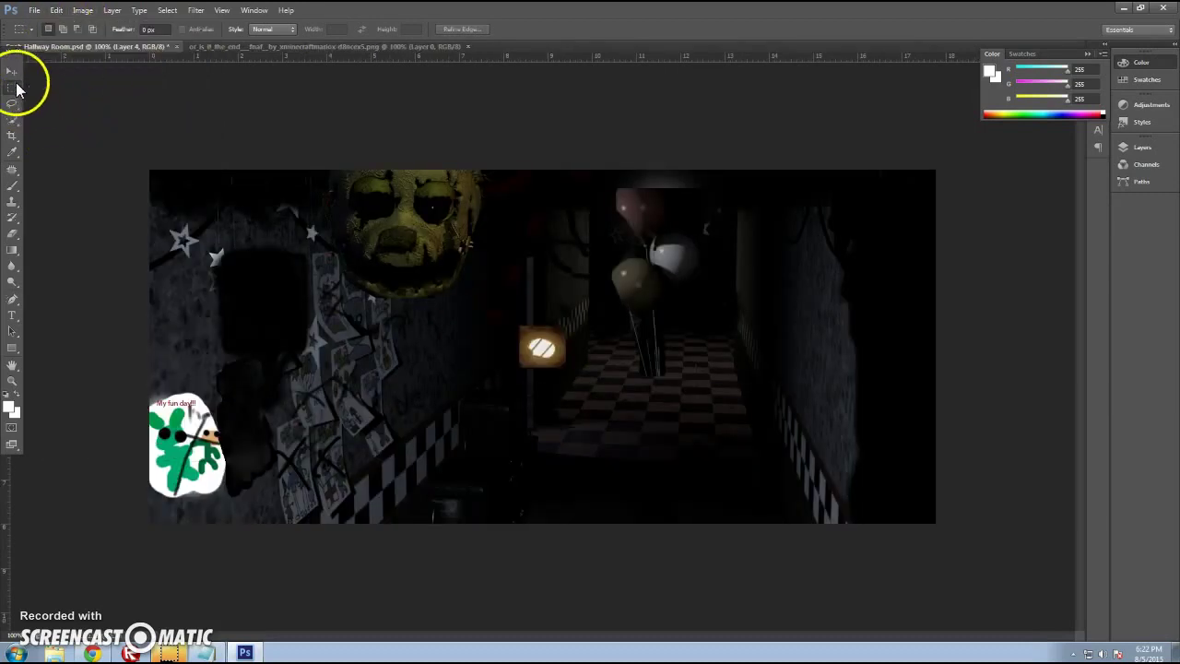
left_click_drag(561, 269, 459, 137)
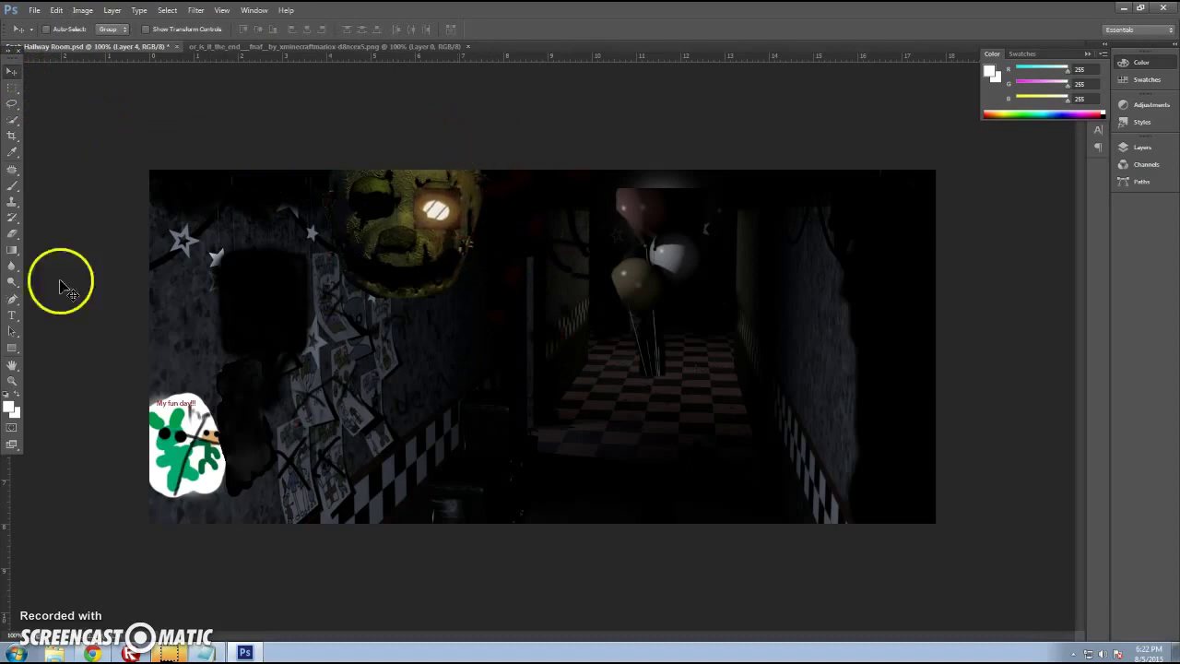
key("ctrl+t")
mouse_move(424, 196)
left_mouse_down()
mouse_move(415, 187)
mouse_move(431, 228)
left_mouse_up()
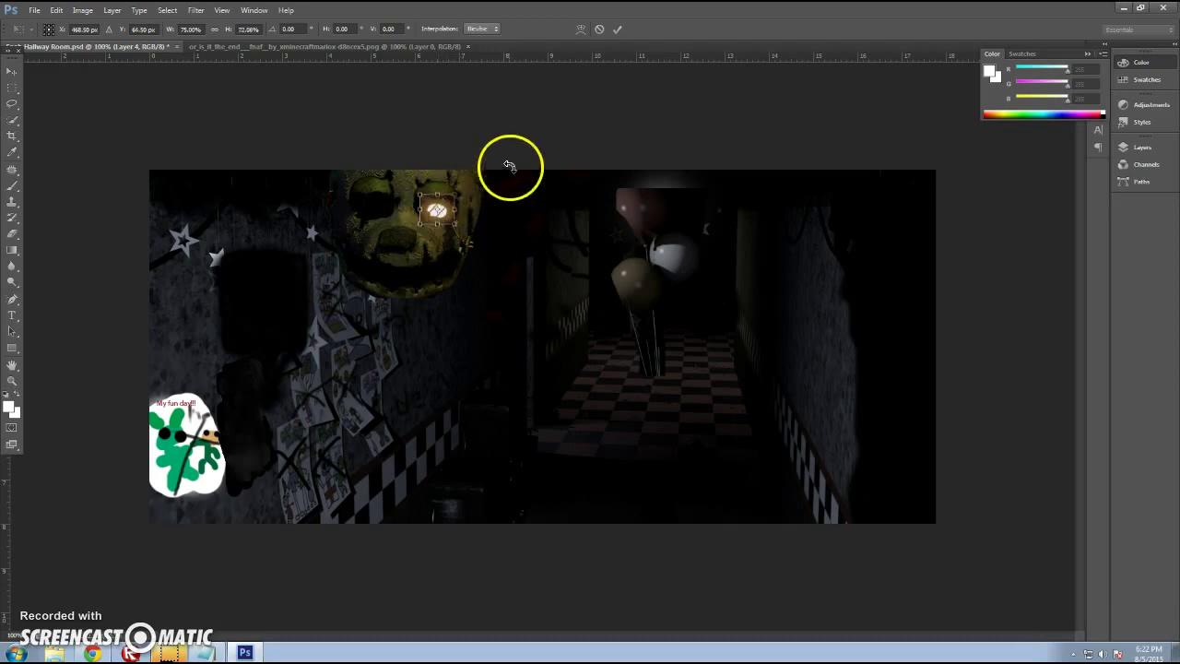
key("Return")
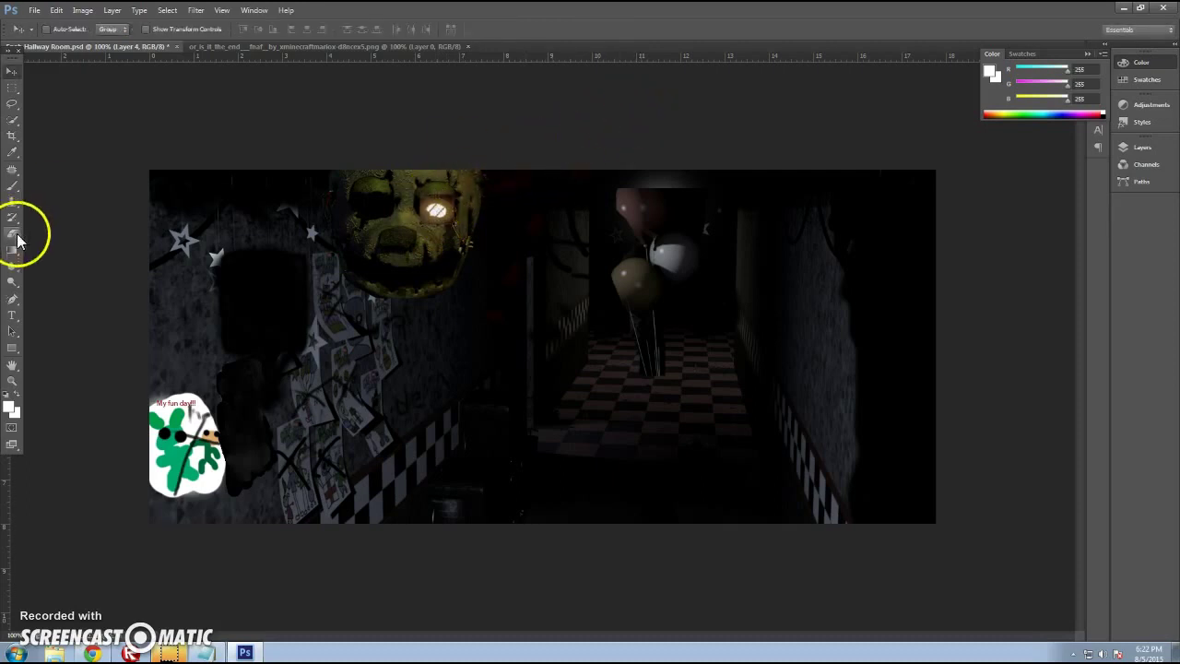
- Quit Photoshop without saving and reveal the desktop
left_click(17, 238)
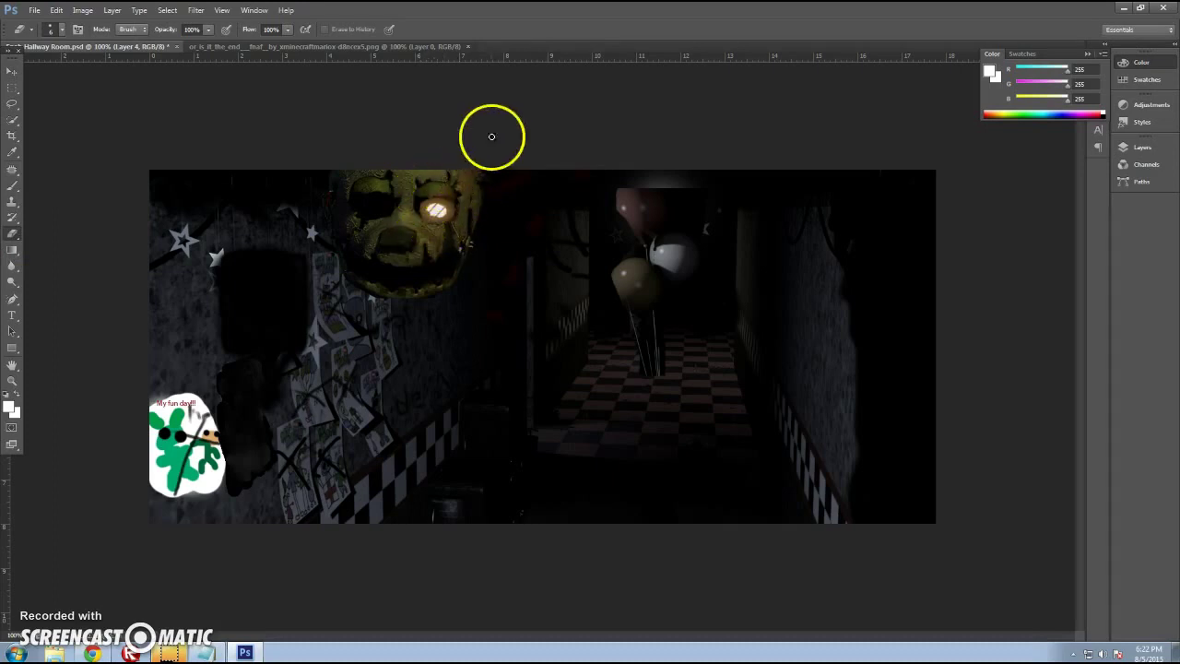
left_click(1160, 8)
key("n")
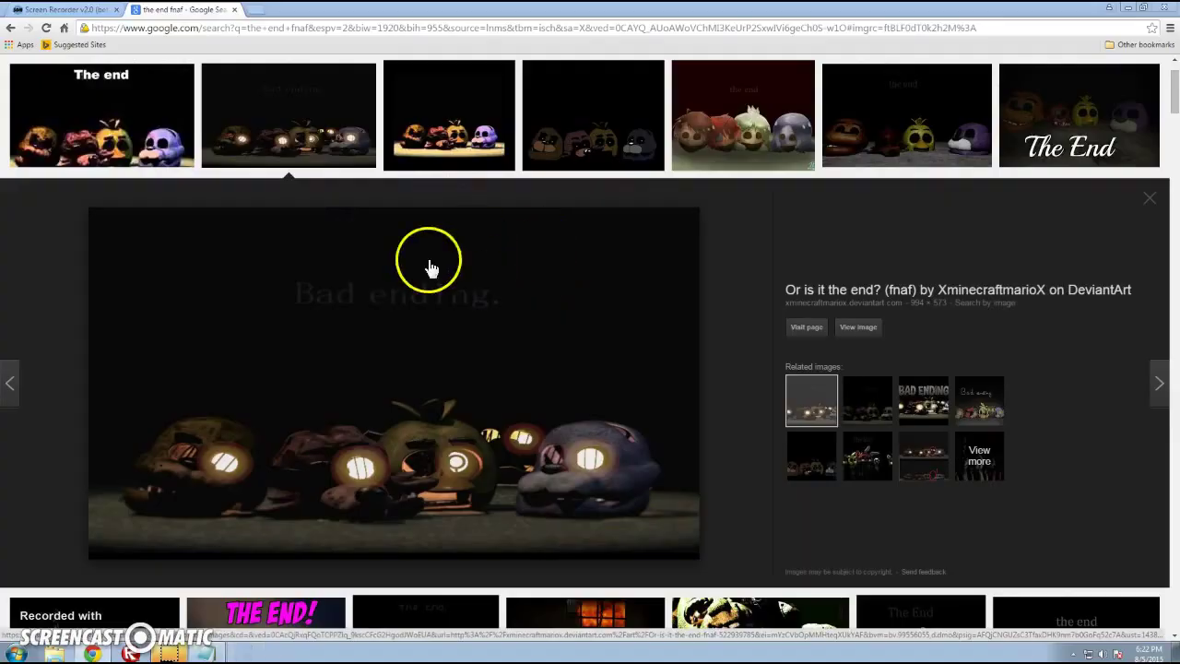
left_click(1174, 652)
- Open the Secret Fnah Vision PSD from the desktop and type a Notepad caption
left_click_drag(23, 216, 447, 27)
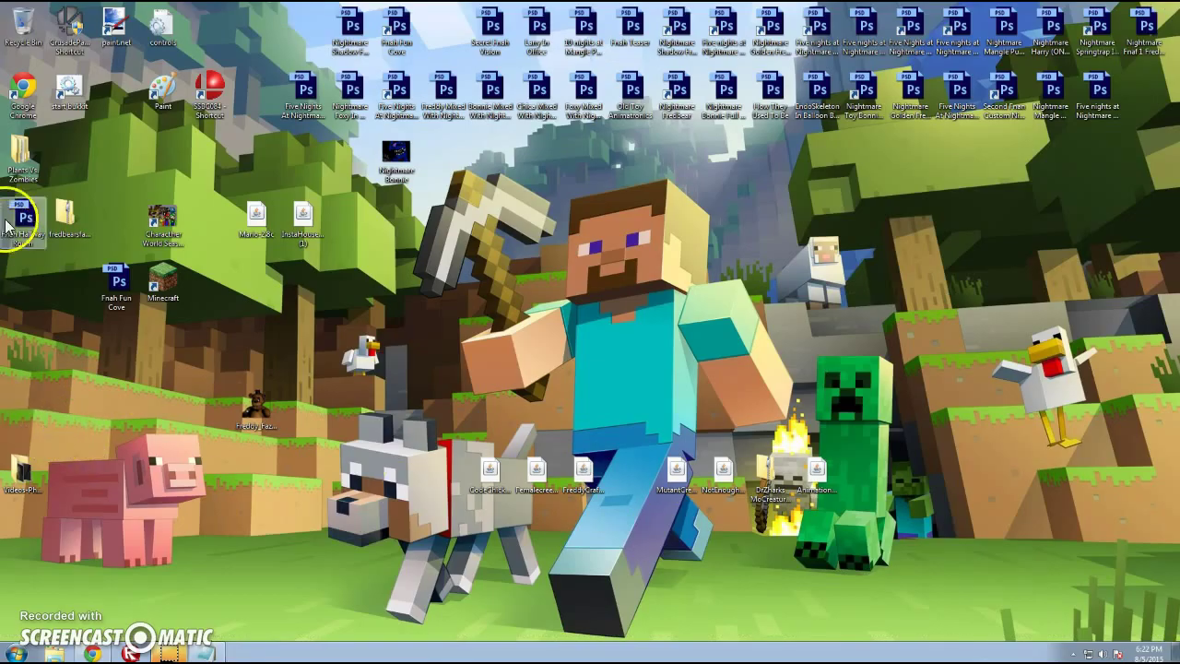
double_click(493, 26)
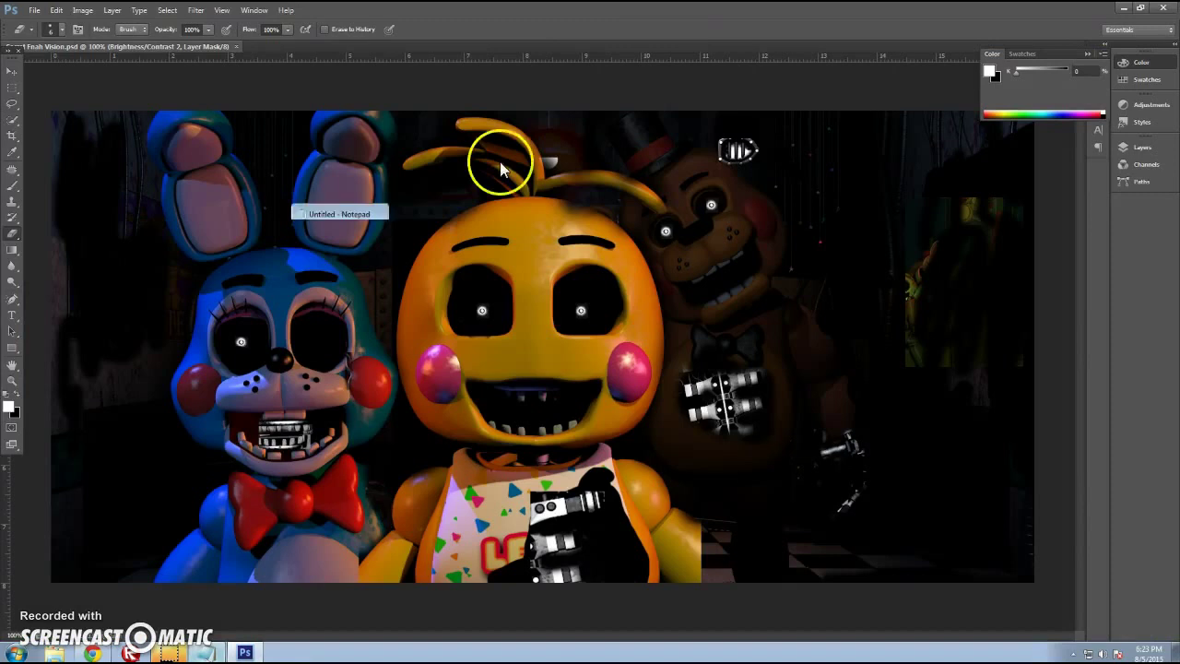
key("ctrl+a")
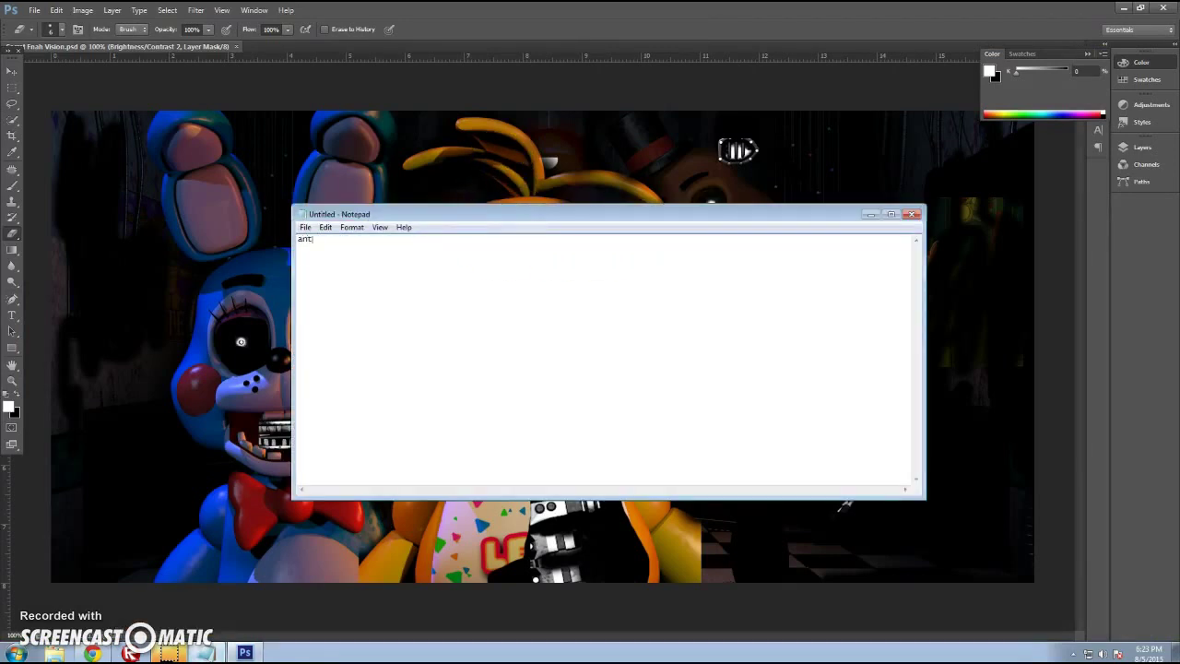
type("ot")
type("her fnah")
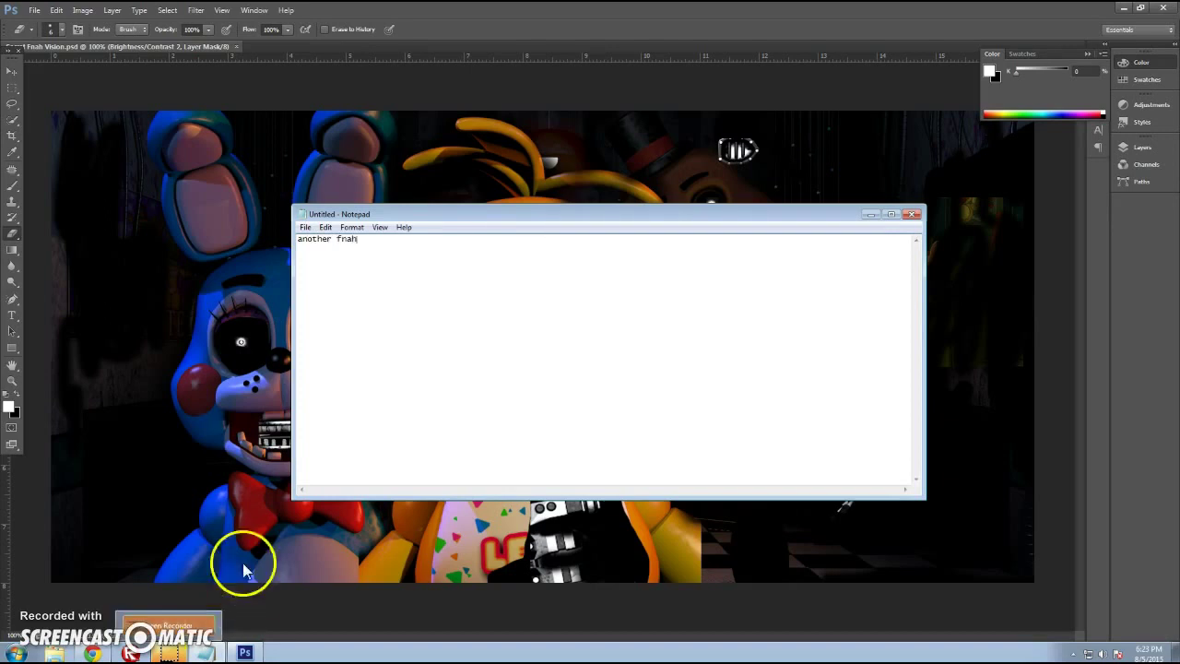
left_click(55, 530)
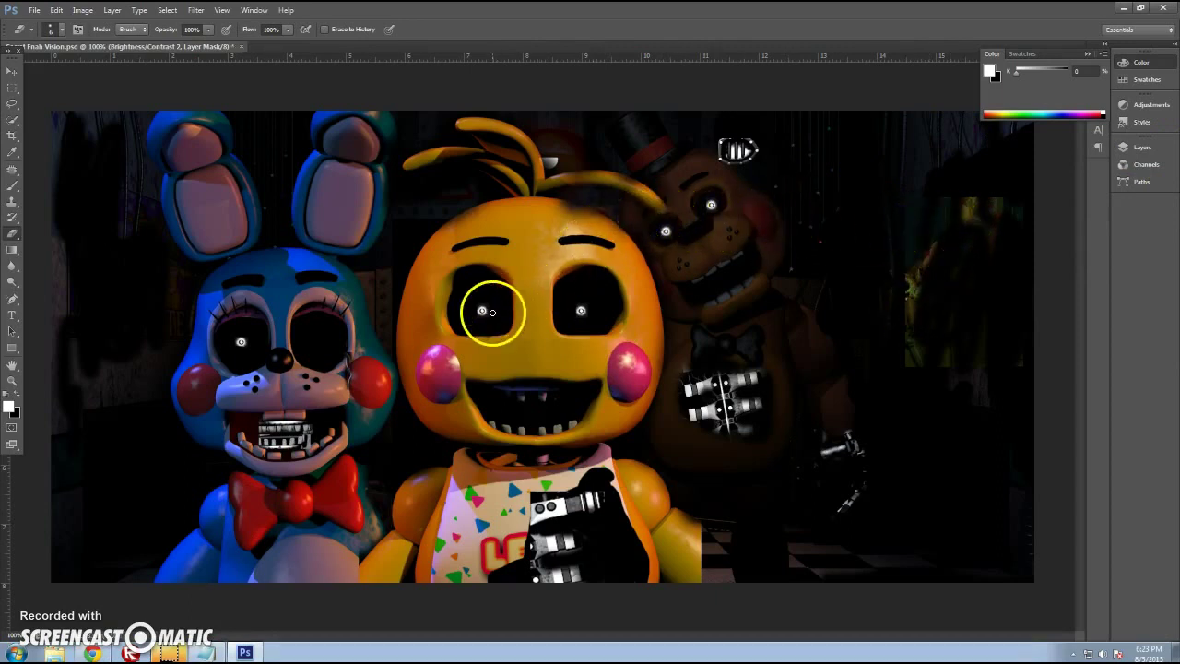
- Set up a black Brush at 14 px
left_click(12, 187)
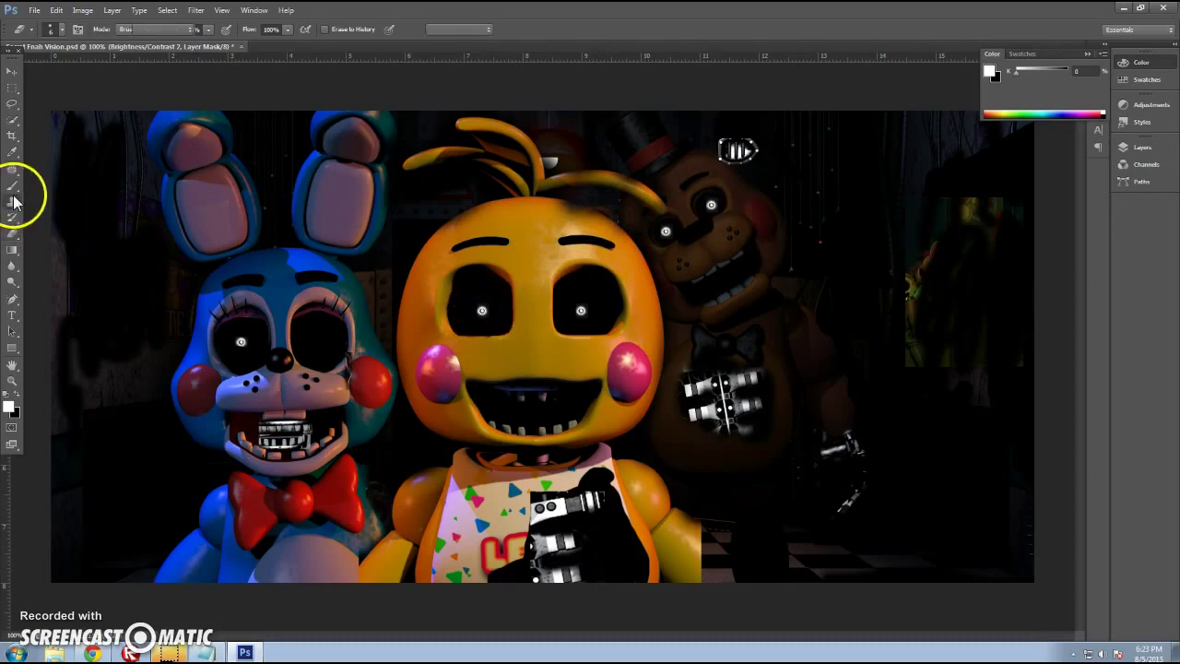
left_click(1105, 115)
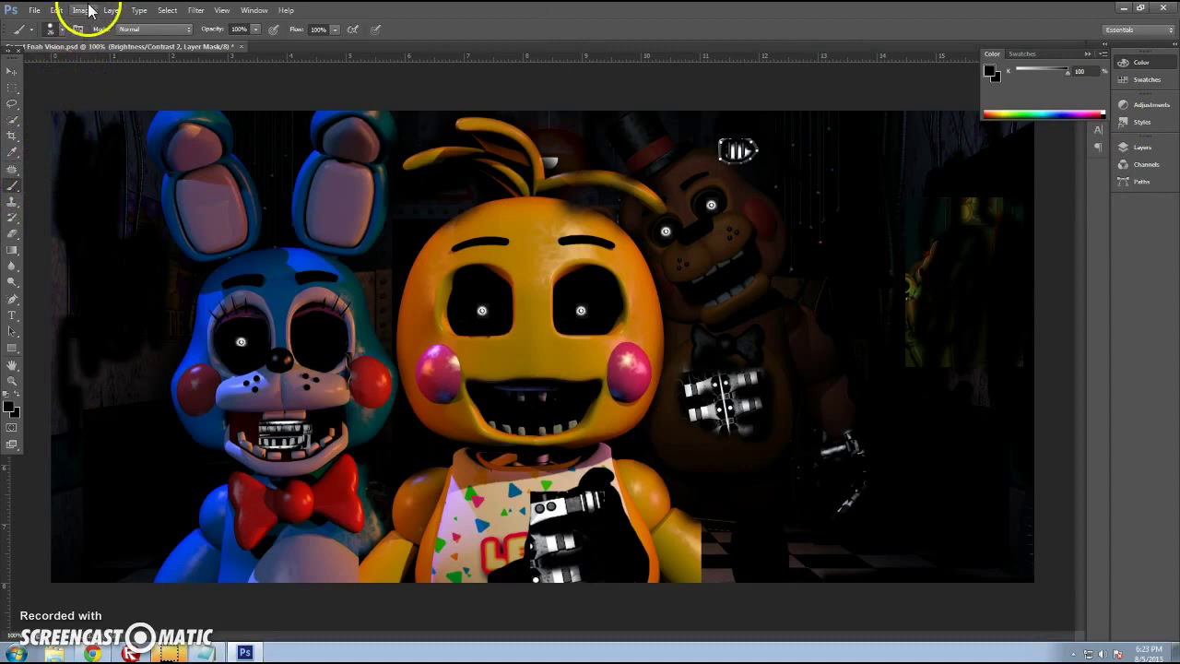
left_click(55, 31)
left_click_drag(36, 67, 25, 67)
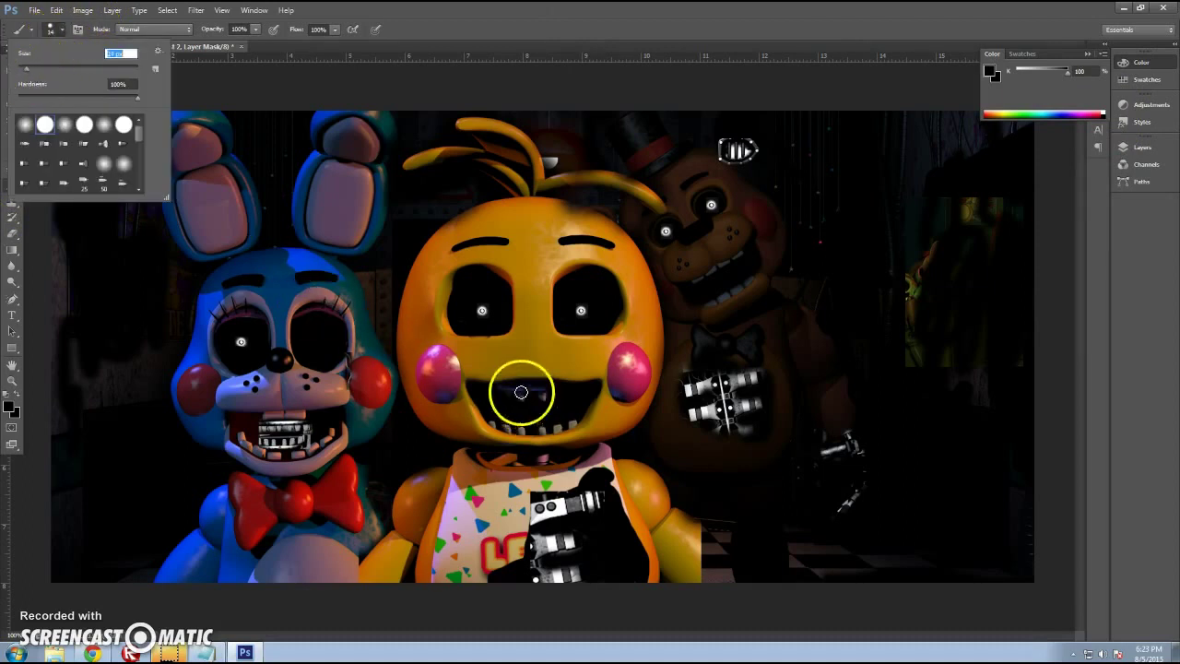
left_click(489, 322)
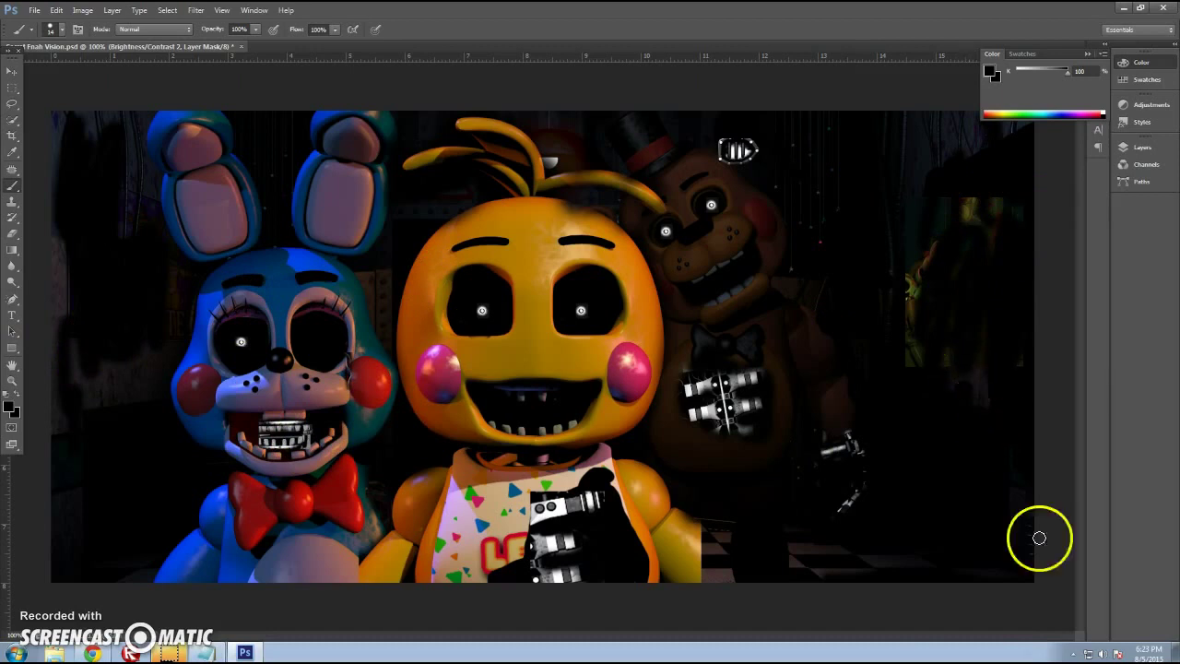
- Clear the old caption, then quit Photoshop and answer the save prompt
key("ctrl+a")
key("BackSpace")
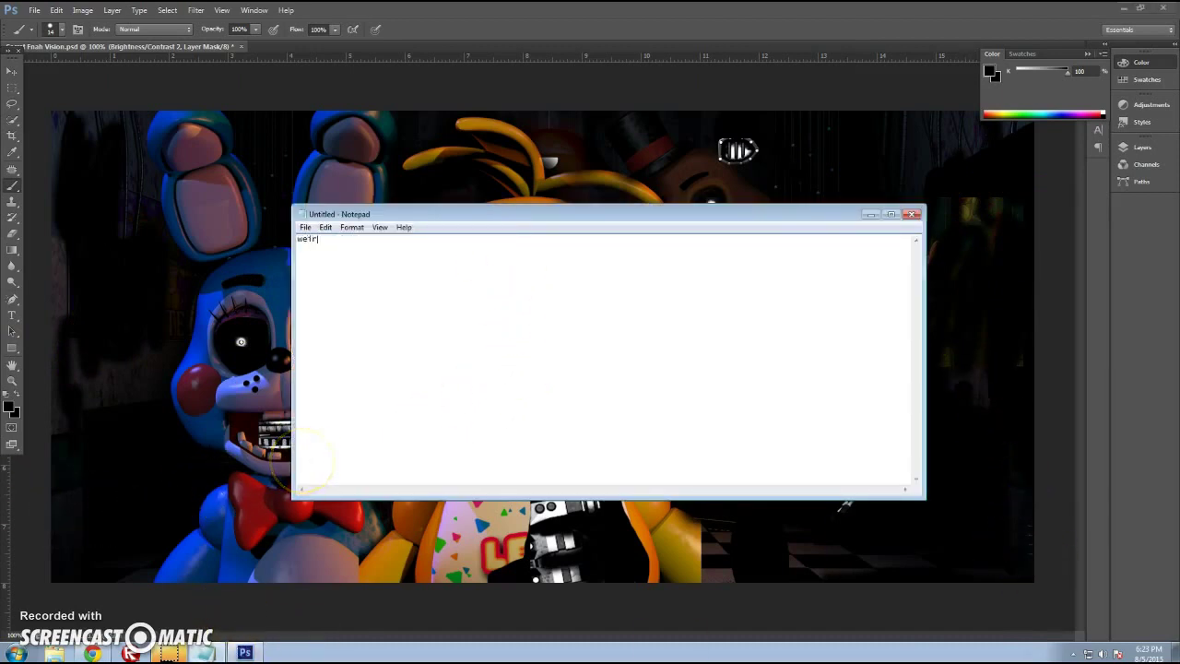
left_click(320, 174)
left_click(1122, 164)
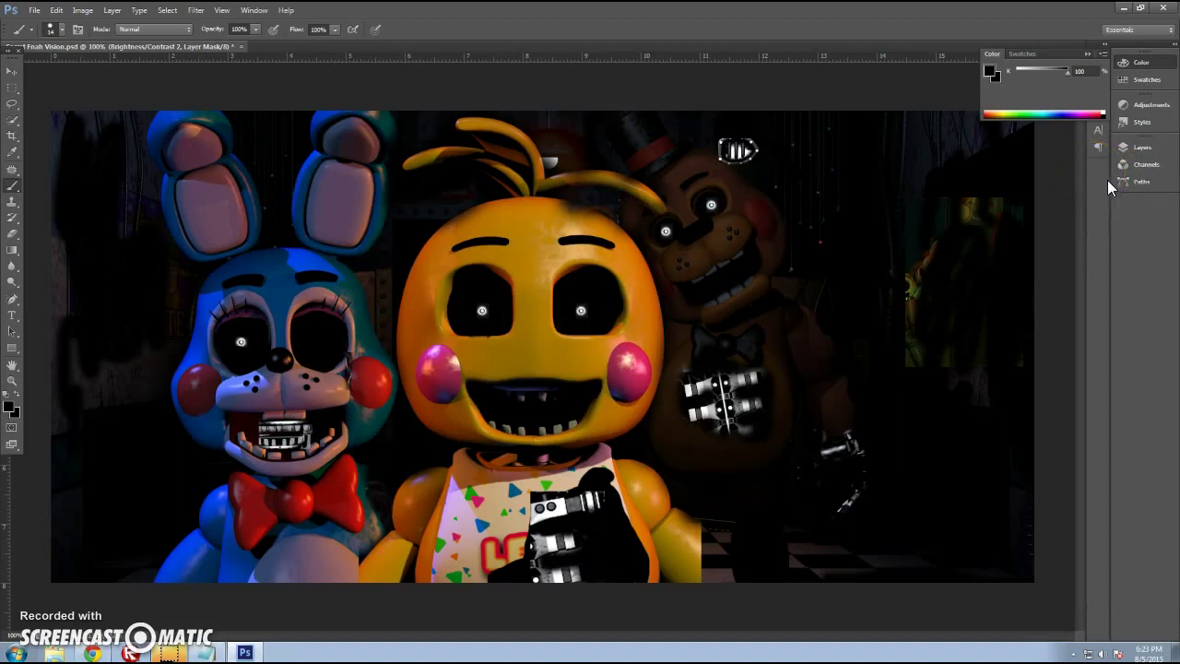
left_click(1163, 8)
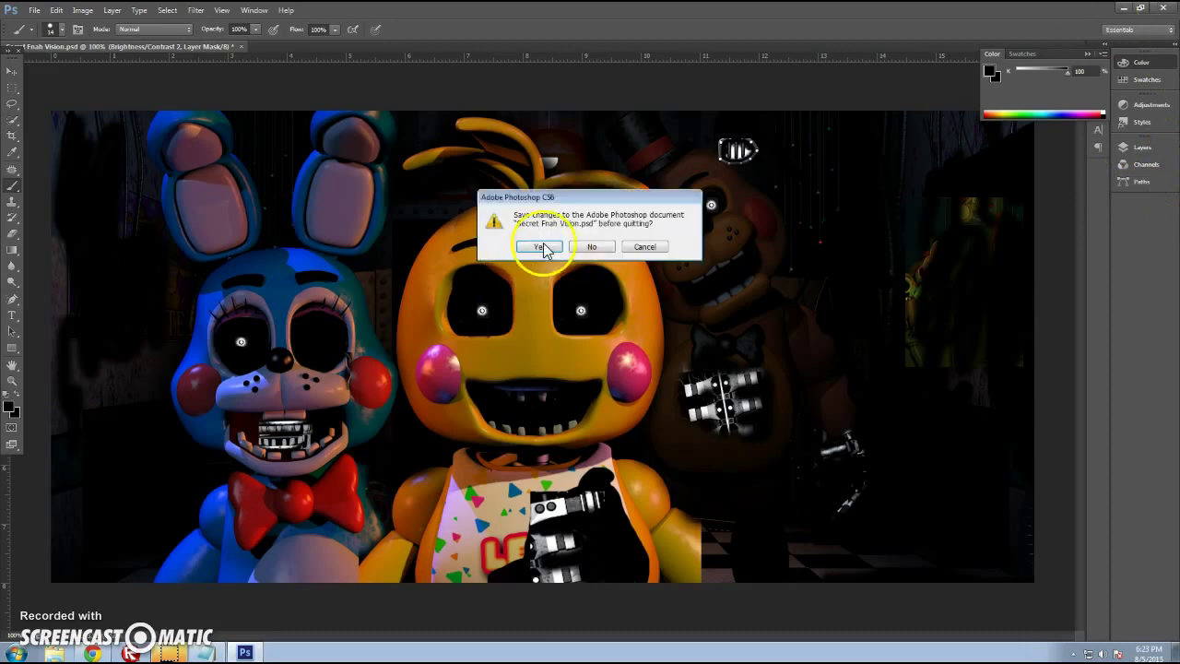
left_click(592, 246)
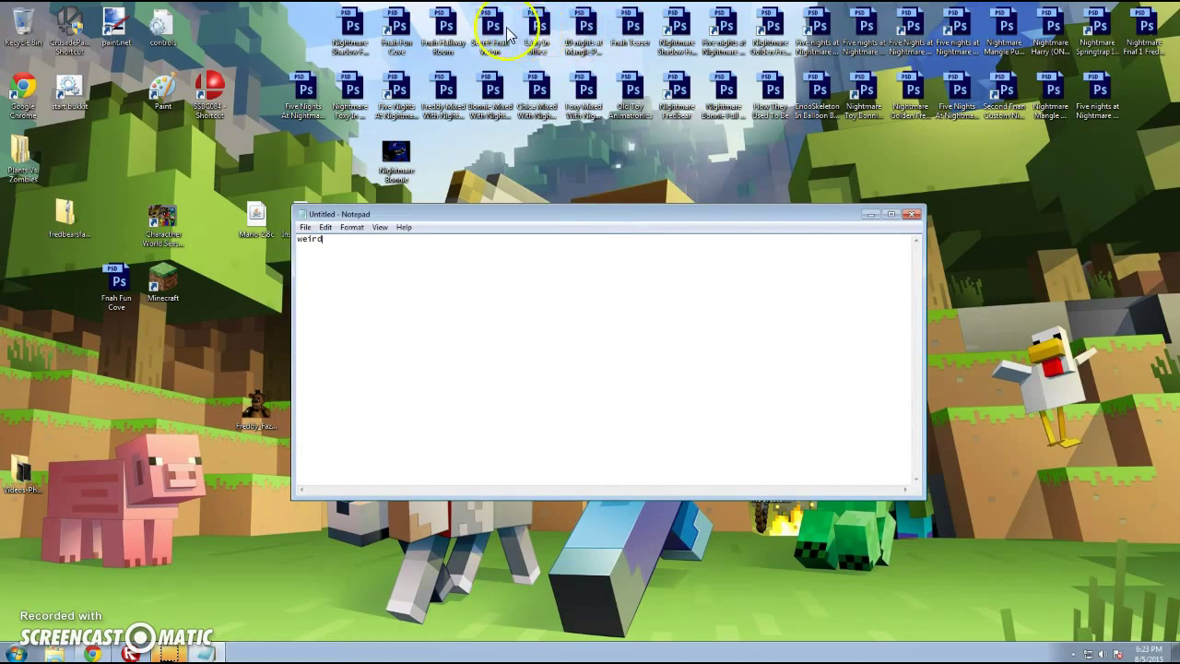
- Open the In Office edit and finish the caption 'This was made before Fnaf 4 remeber im gonna remake it'
left_click(506, 32)
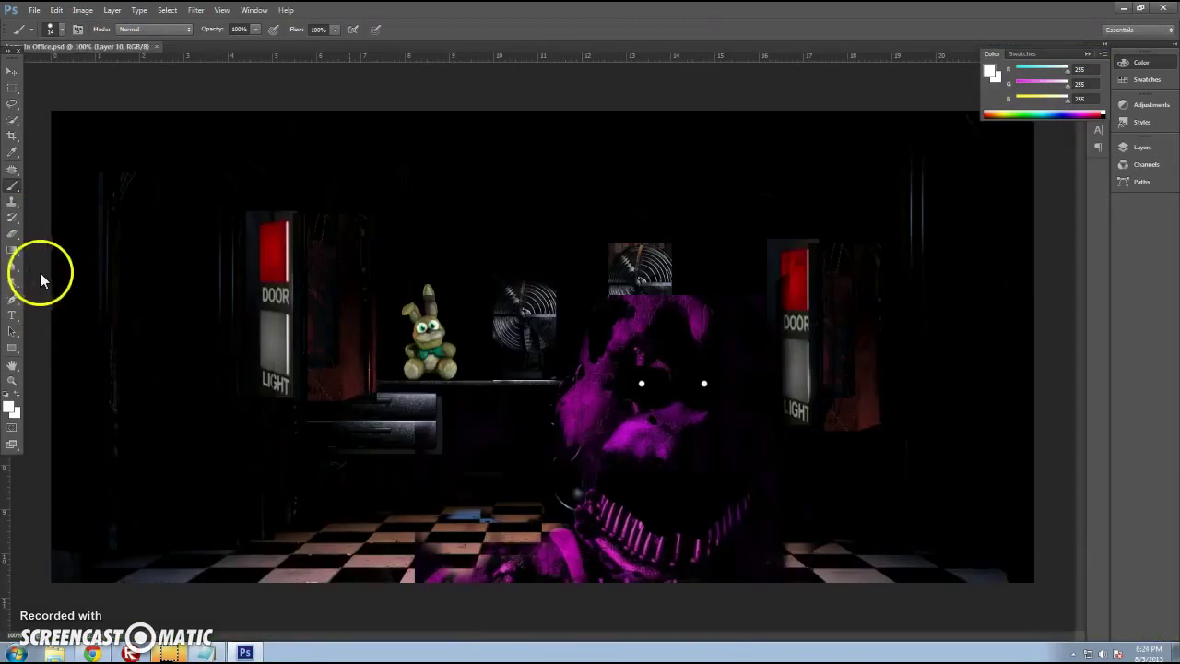
left_click(12, 233)
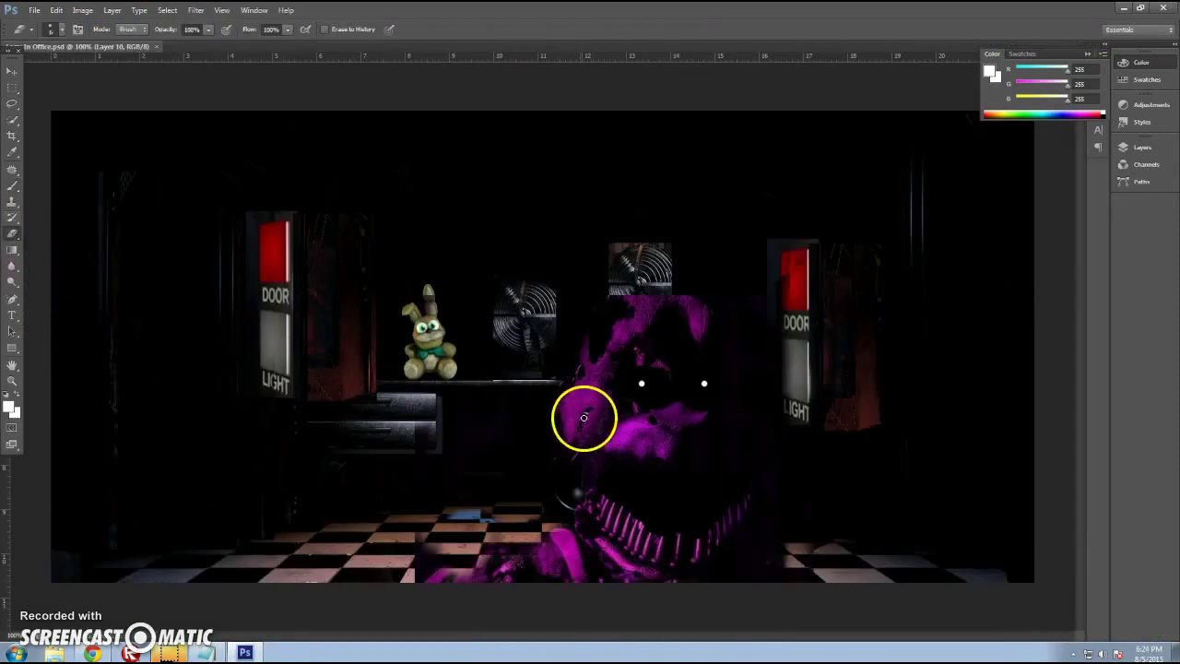
left_click(204, 652)
type("This was made before Fnaf 4 remeve")
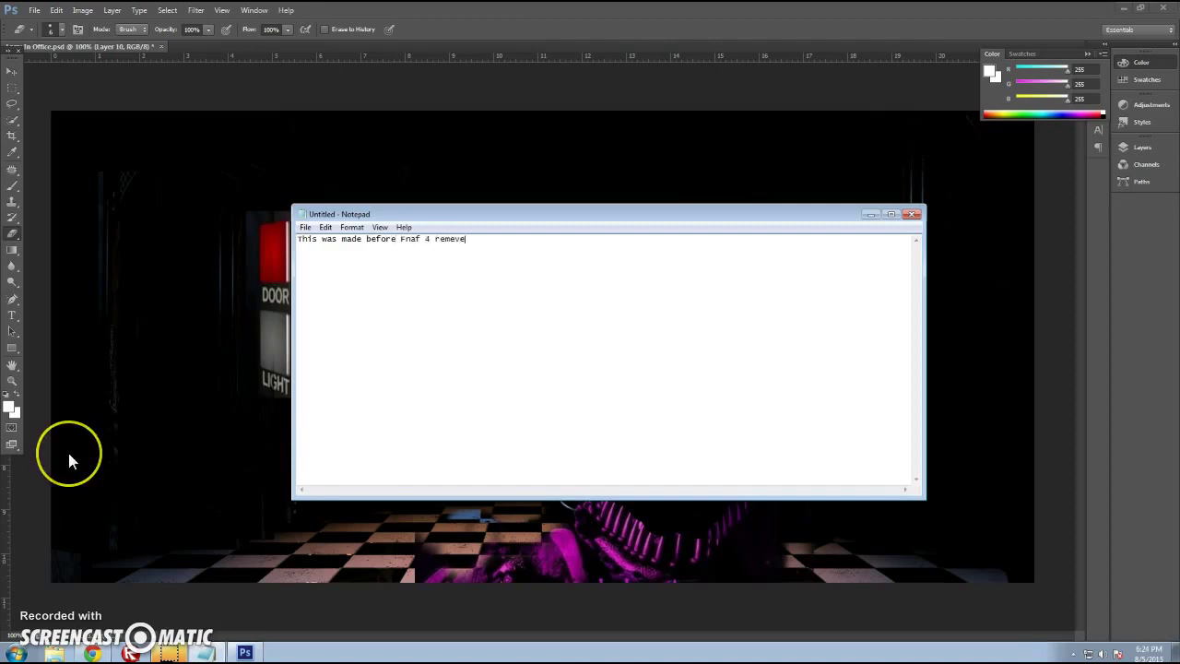
key("BackSpace")
key("BackSpace")
type("ber i")
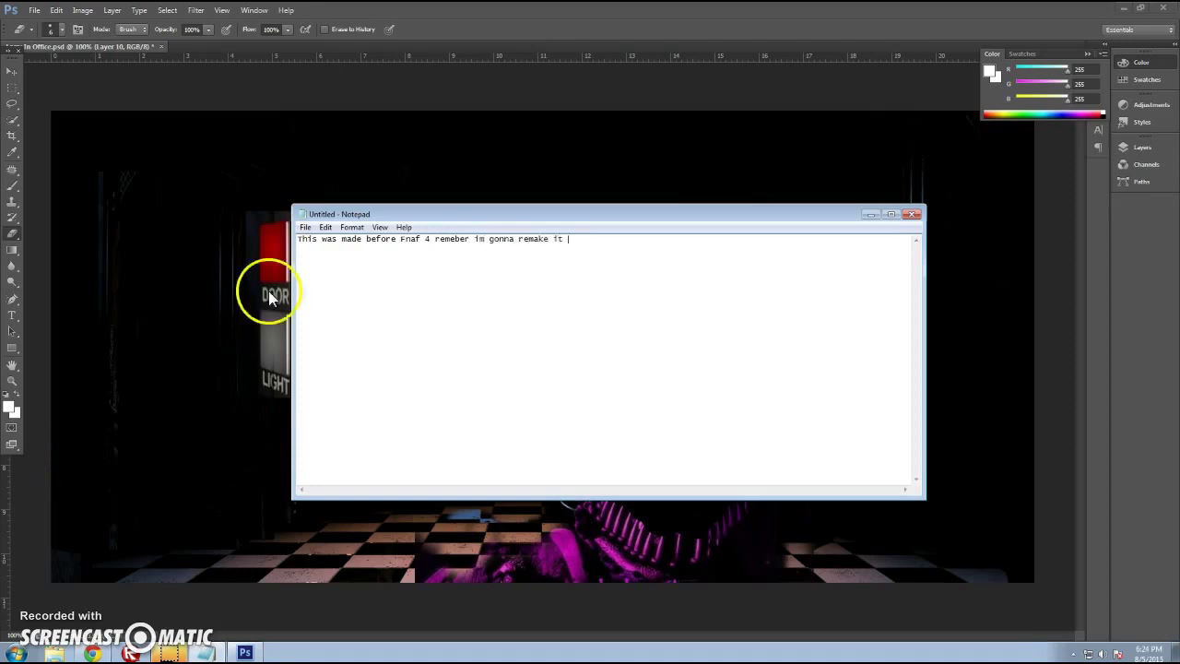
- Erase the purple animatronic from the office with a 100 px Eraser
left_click(866, 214)
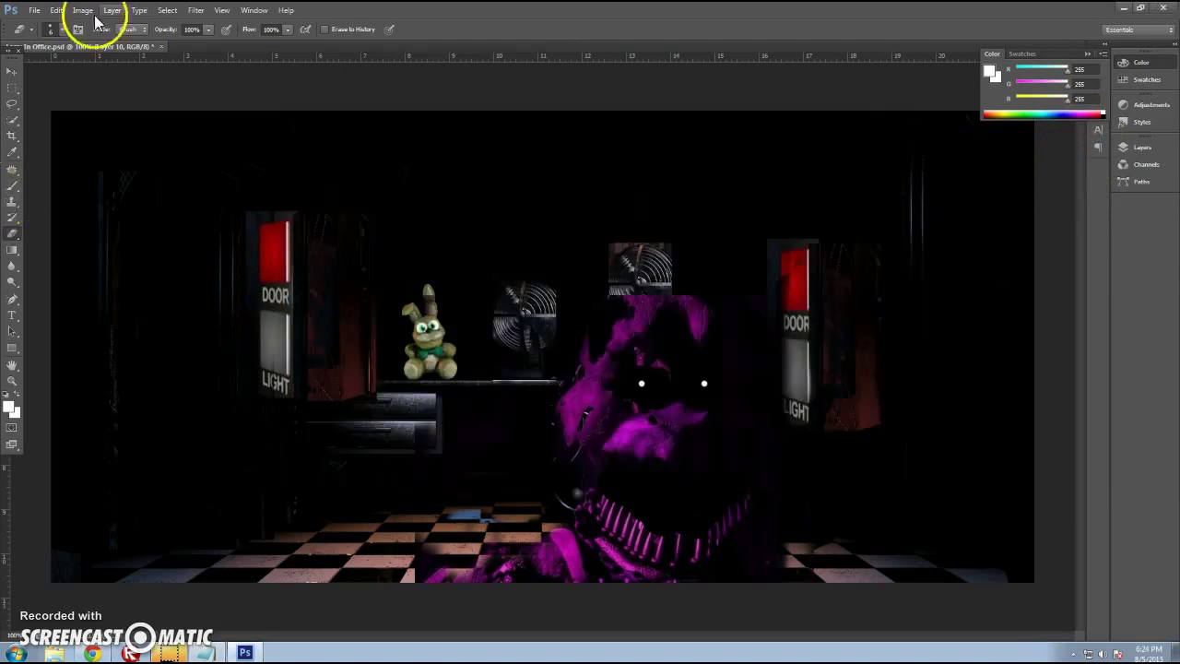
left_click(52, 28)
left_click_drag(23, 67, 41, 67)
mouse_move(611, 356)
left_mouse_down()
mouse_move(651, 356)
mouse_move(547, 350)
mouse_move(548, 507)
mouse_move(627, 553)
mouse_move(679, 500)
mouse_move(740, 513)
mouse_move(747, 446)
left_mouse_up()
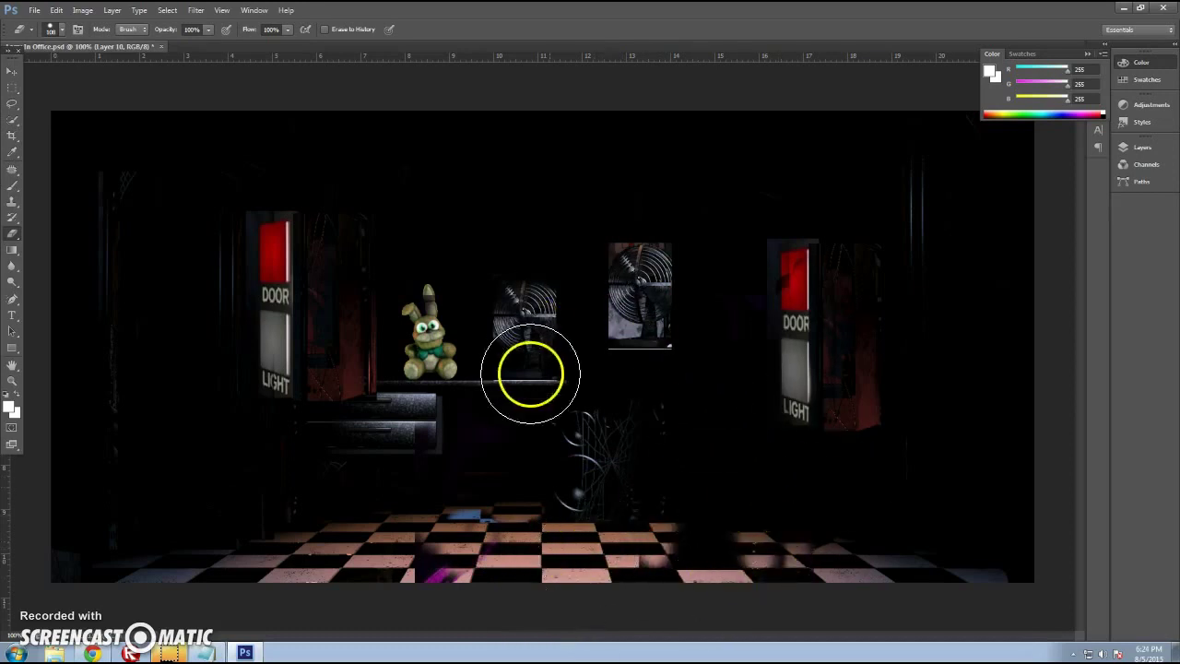
- Paint over the second fan picture in black with a roughly 61 px Brush
left_click(7, 184)
left_click_drag(634, 283, 610, 293)
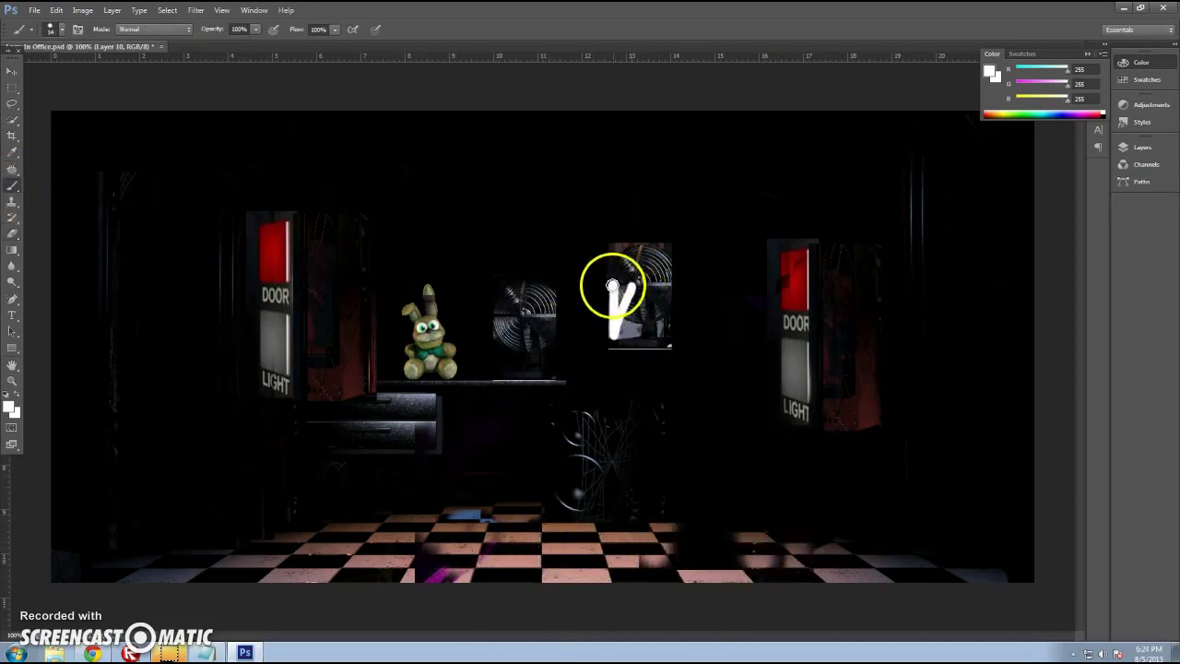
left_click(1106, 115)
left_click(53, 28)
left_click_drag(28, 67, 54, 68)
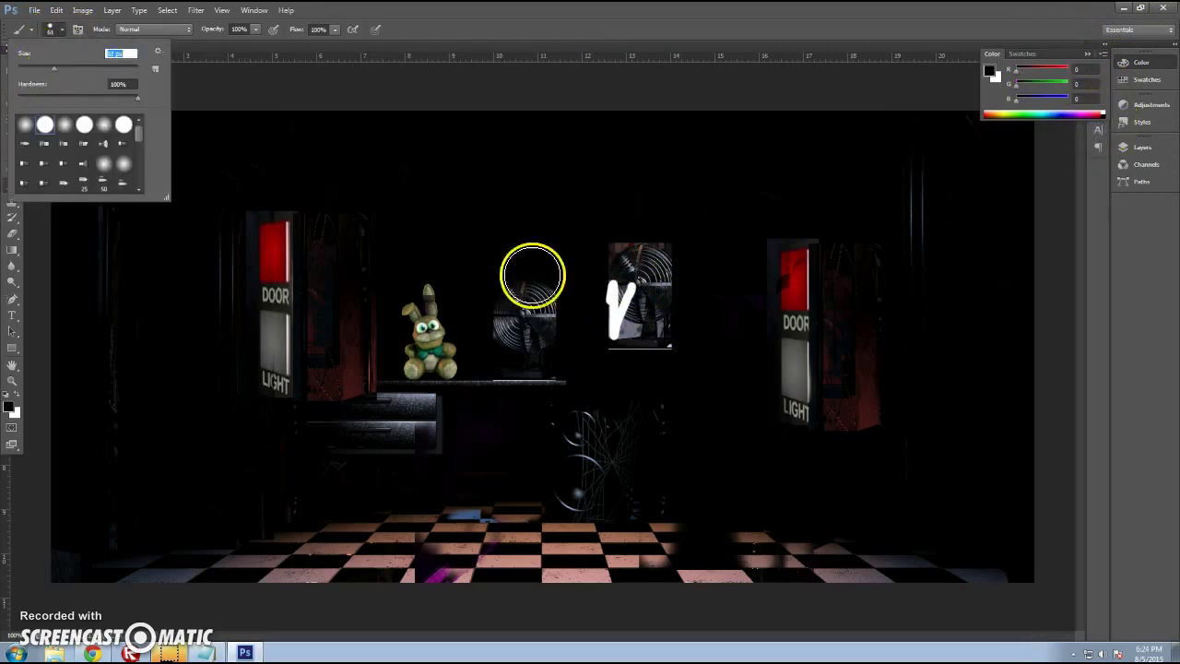
key("Return")
mouse_move(645, 310)
left_mouse_down()
mouse_move(624, 255)
mouse_move(615, 345)
left_mouse_up()
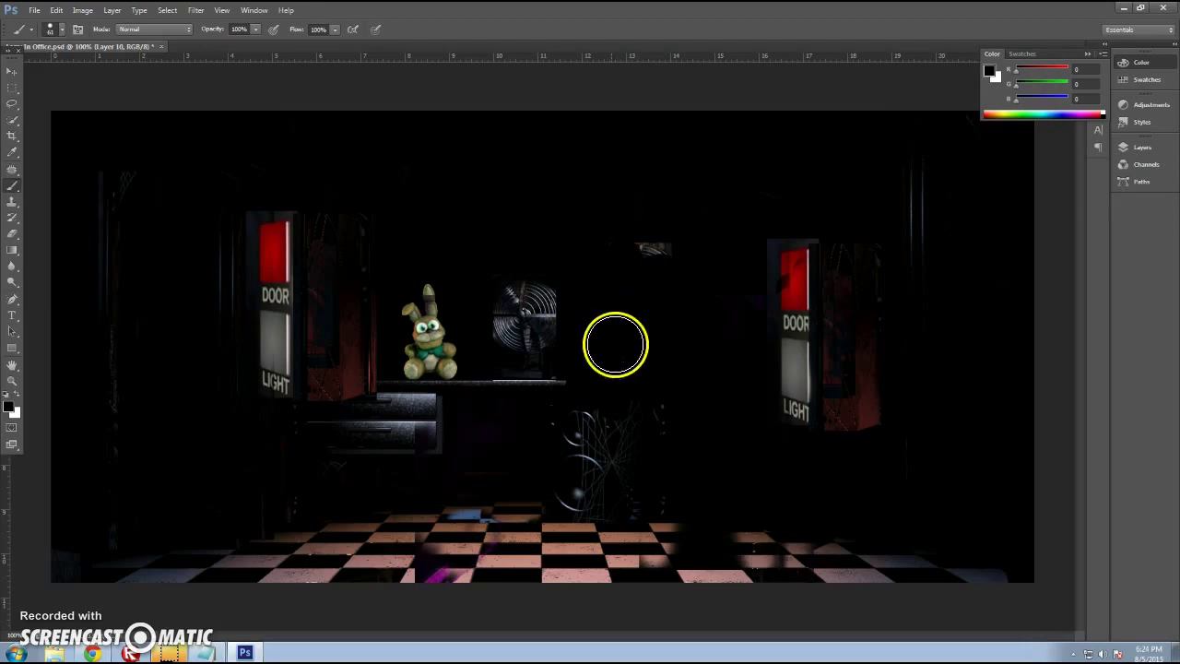
left_click_drag(650, 258, 640, 274)
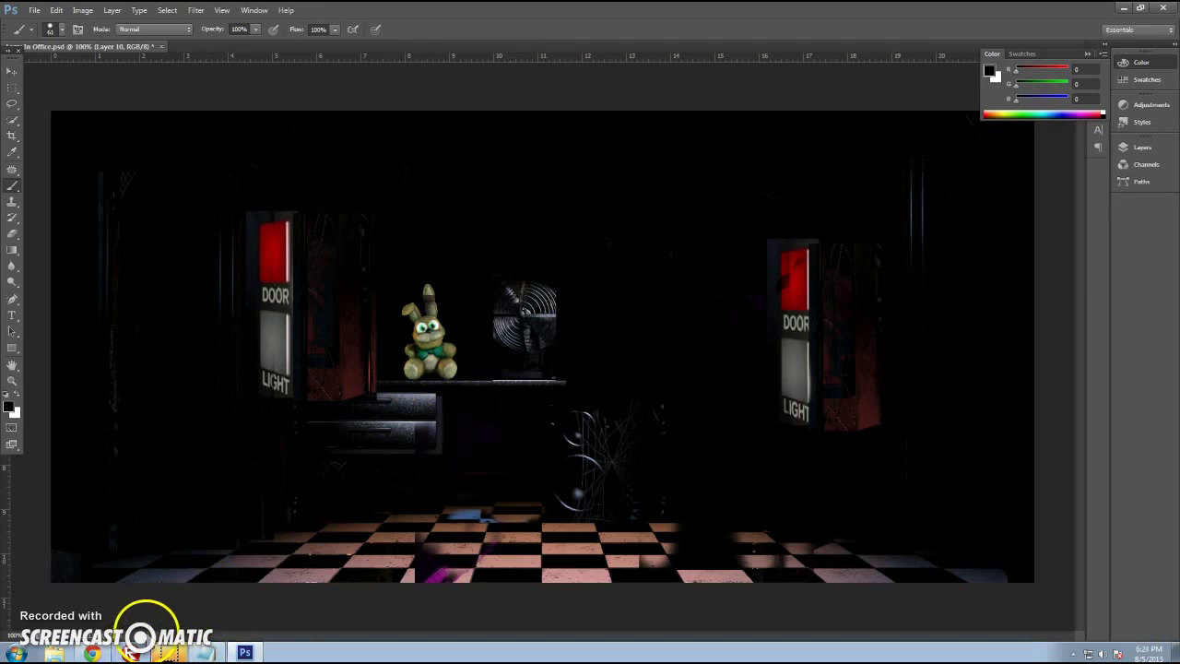
- Paint black over part of the checkered floor, then start opening another image
left_click(208, 653)
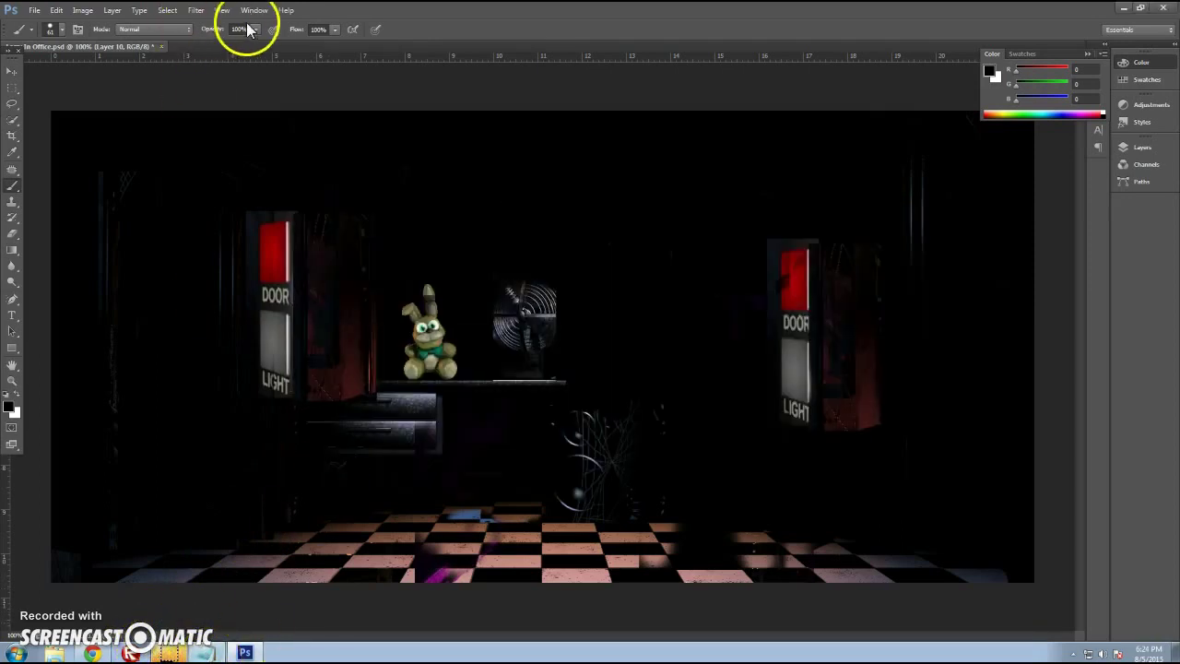
mouse_move(456, 571)
left_mouse_down()
mouse_move(431, 544)
mouse_move(415, 600)
left_mouse_up()
left_click(12, 233)
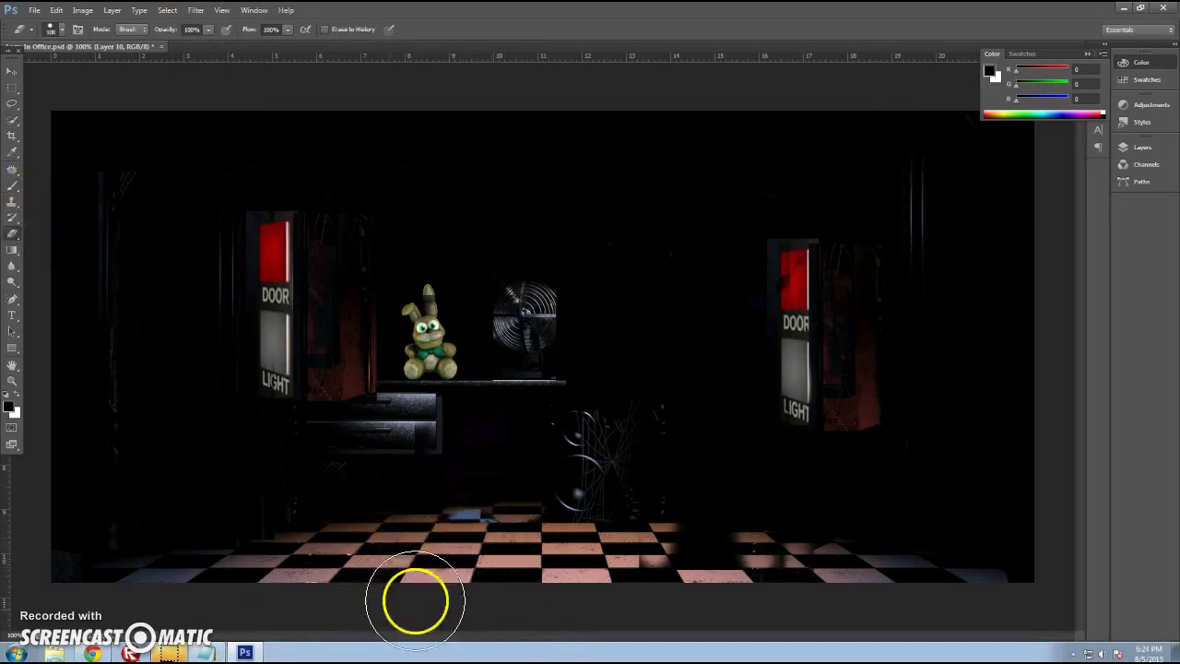
right_click(219, 46)
left_click(230, 116)
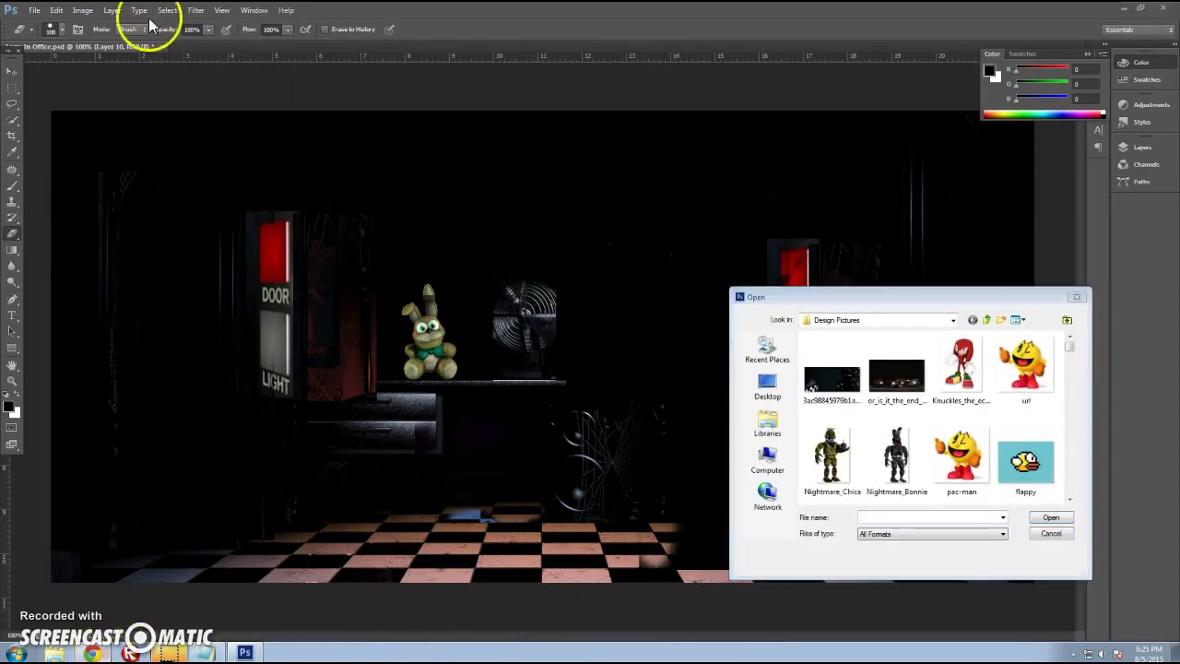
- Search Google for 'scottgames'
scroll(143, 72, "up", 2)
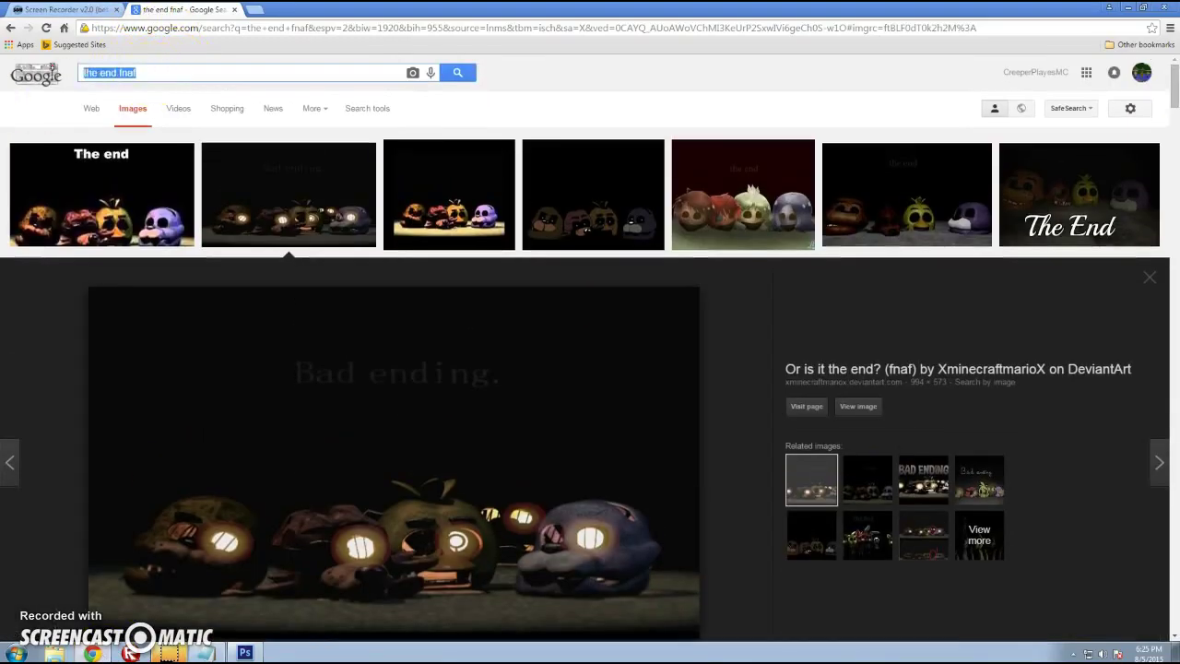
left_click(385, 365)
type("scottgames")
key("Return")
left_click(92, 83)
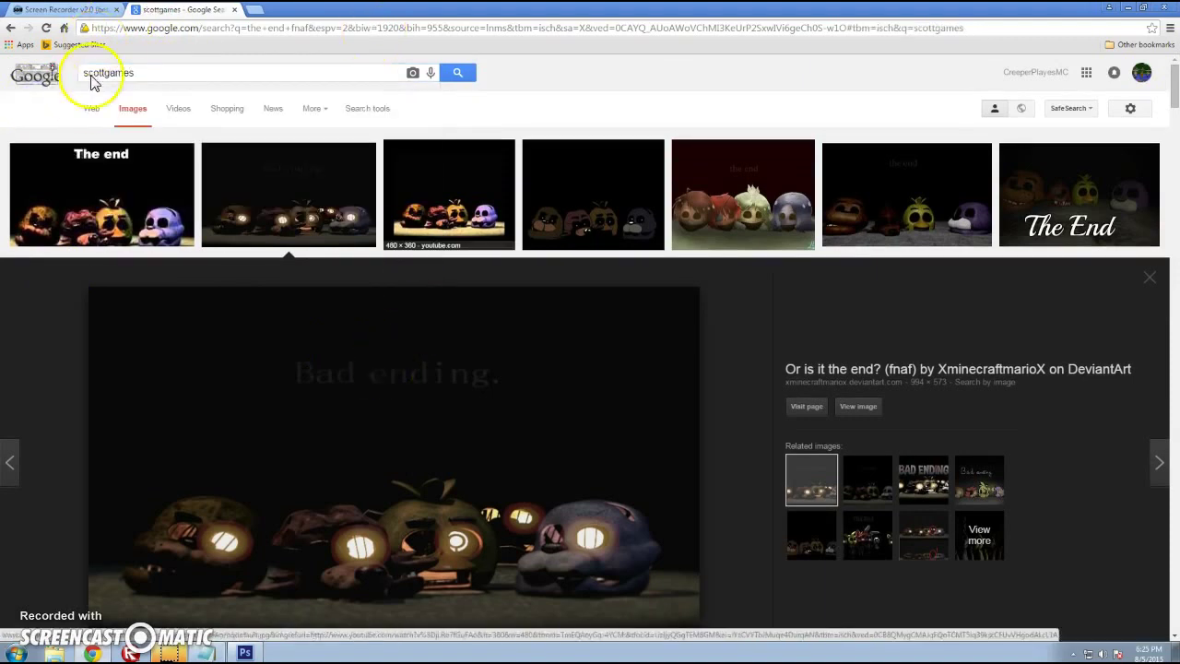
- Open the Scott Games website, then open thankyou.jpg from Design Pictures in Photoshop
left_click(93, 109)
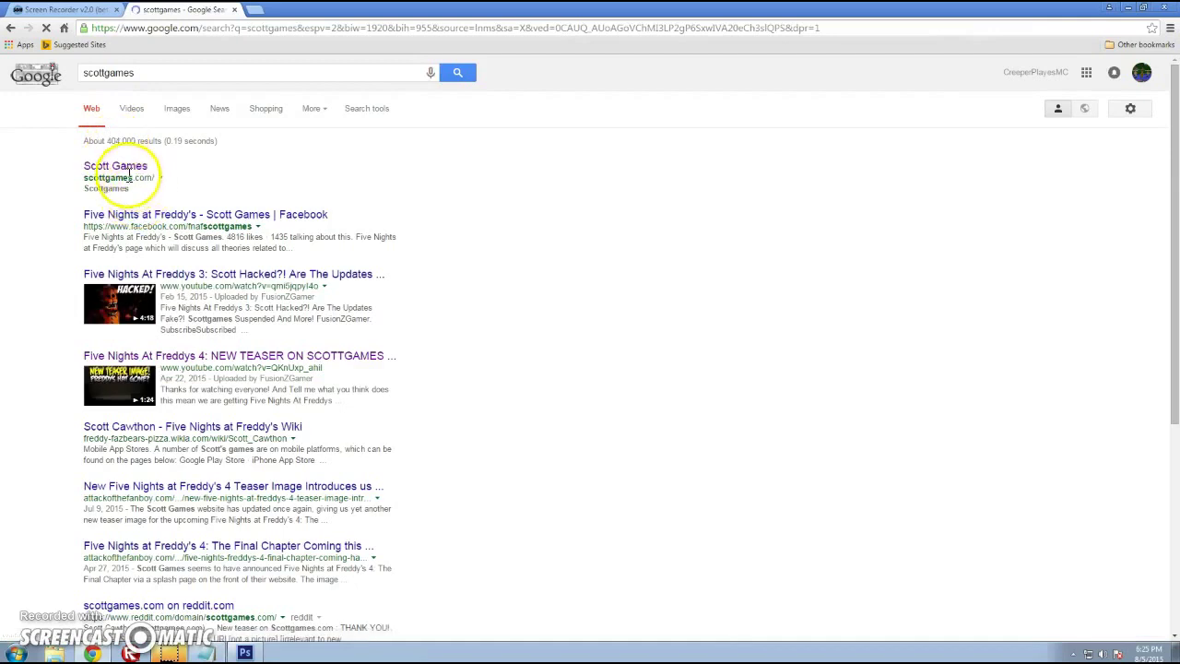
left_click(131, 178)
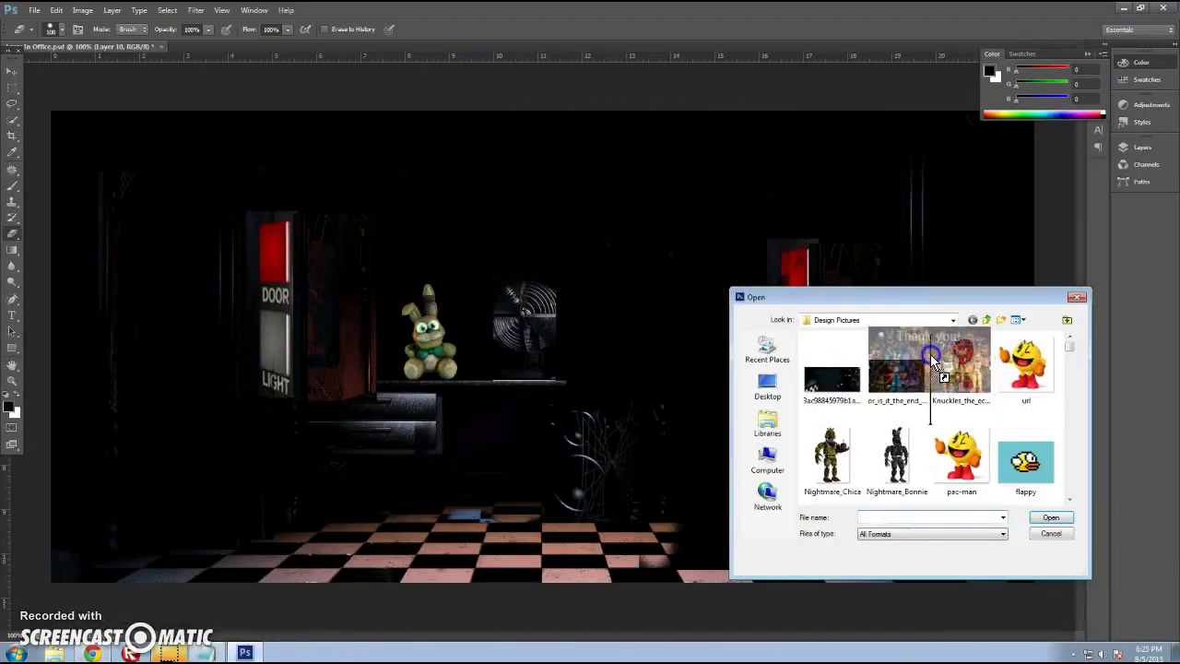
left_click(895, 366)
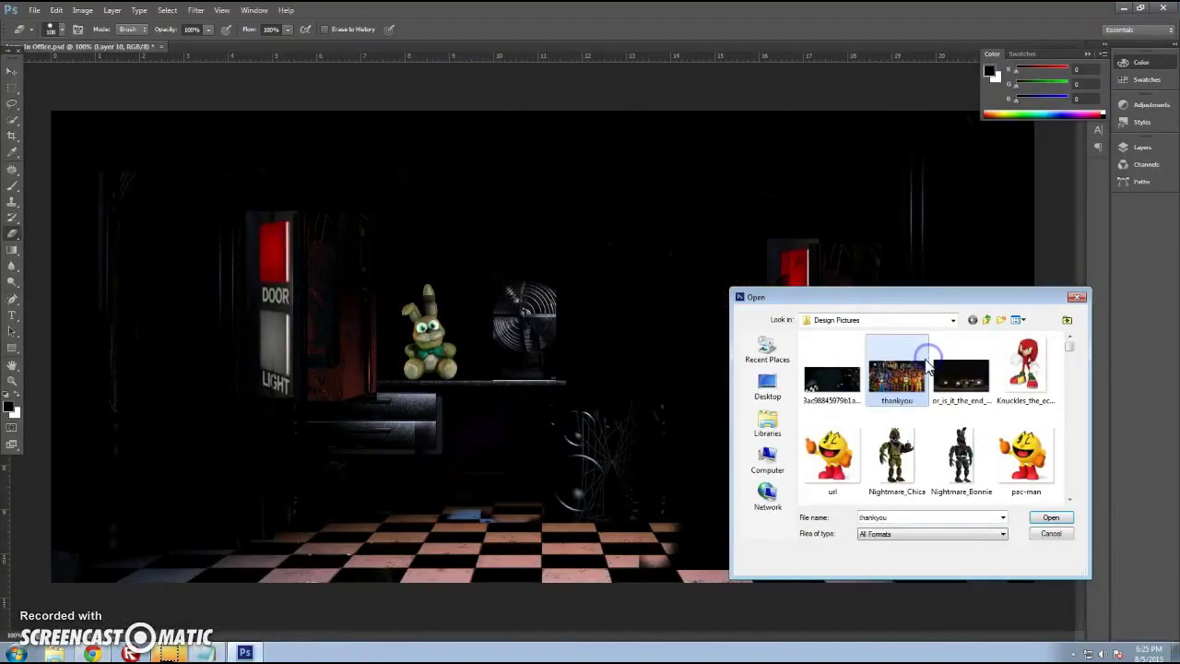
double_click(903, 366)
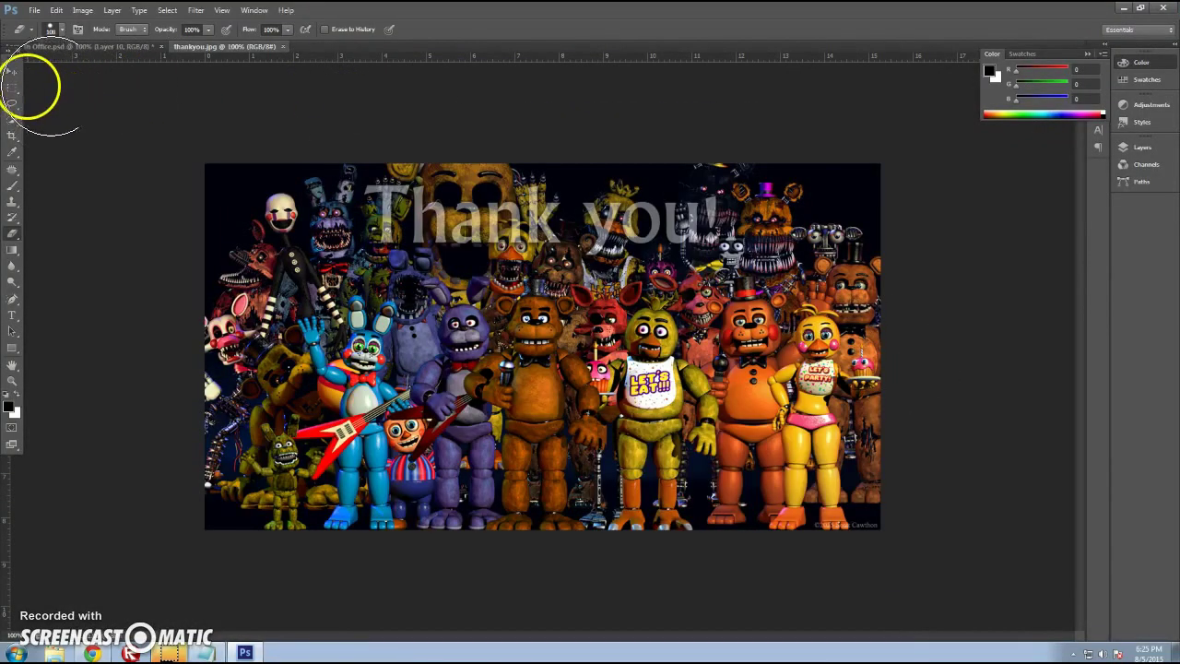
- Copy the Chica section of thankyou.jpg and paste it into the office document
left_click(12, 87)
left_click_drag(744, 271, 568, 561)
left_click(56, 10)
left_click(74, 91)
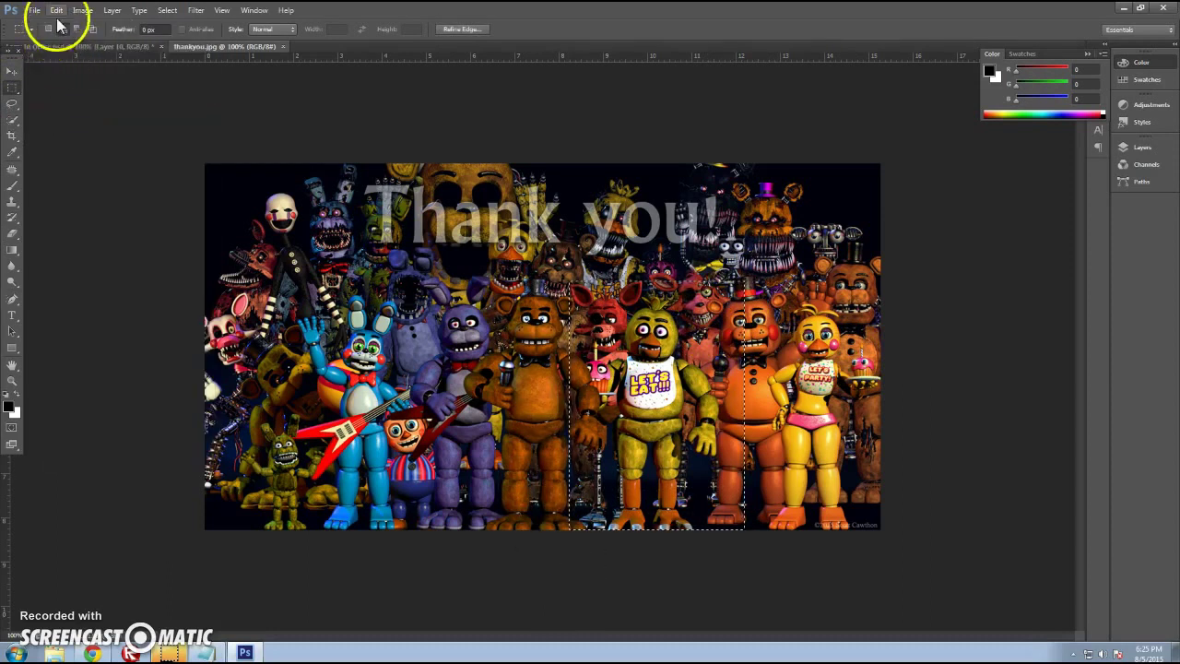
left_click(58, 46)
left_click(59, 10)
left_click(73, 117)
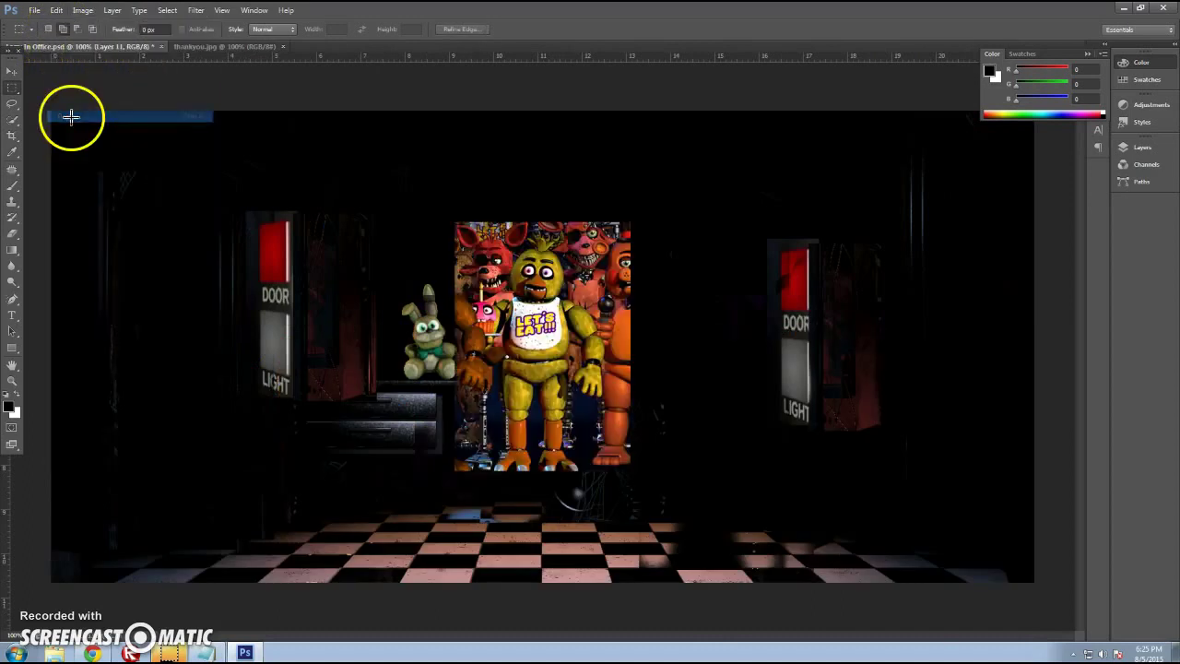
left_click(11, 71)
left_click_drag(549, 236, 502, 305)
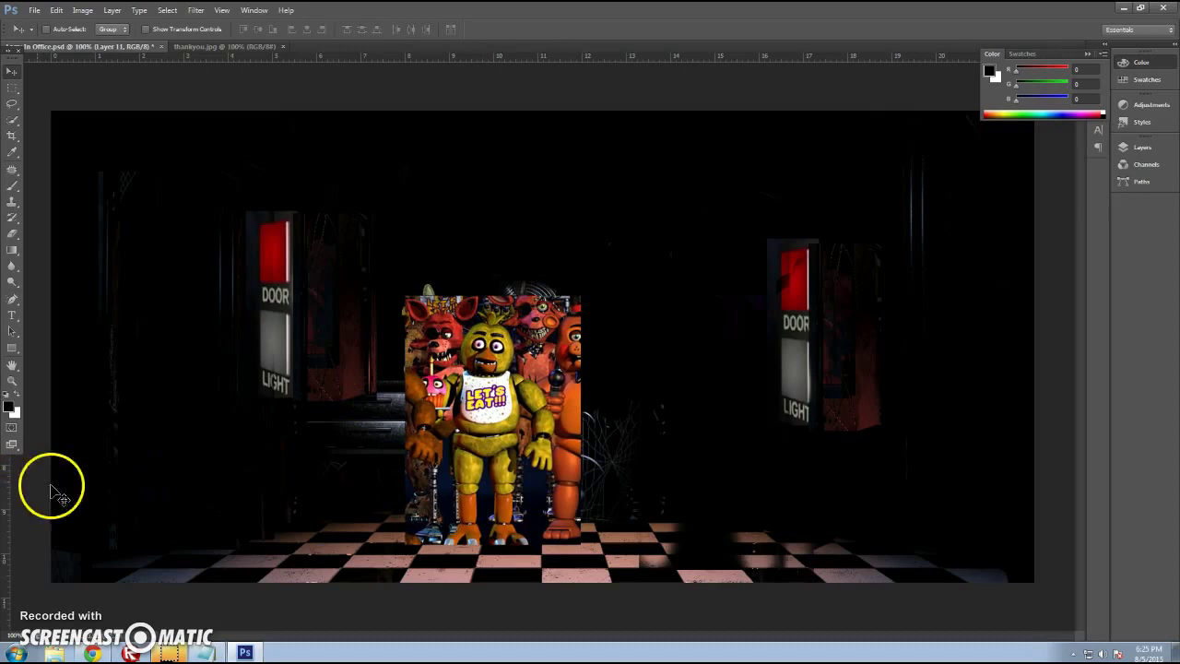
- Enlarge the pasted poster piece and place it along the office scene's right edge
key("ctrl+t")
left_click_drag(491, 297, 491, 221)
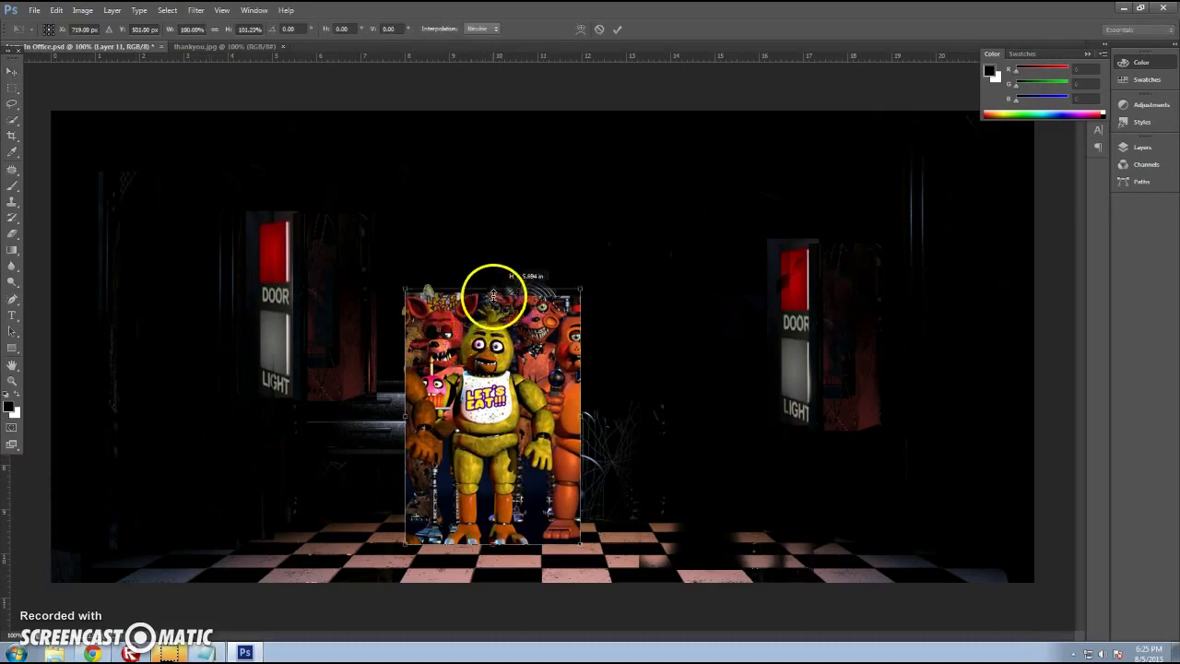
left_click_drag(580, 377, 621, 377)
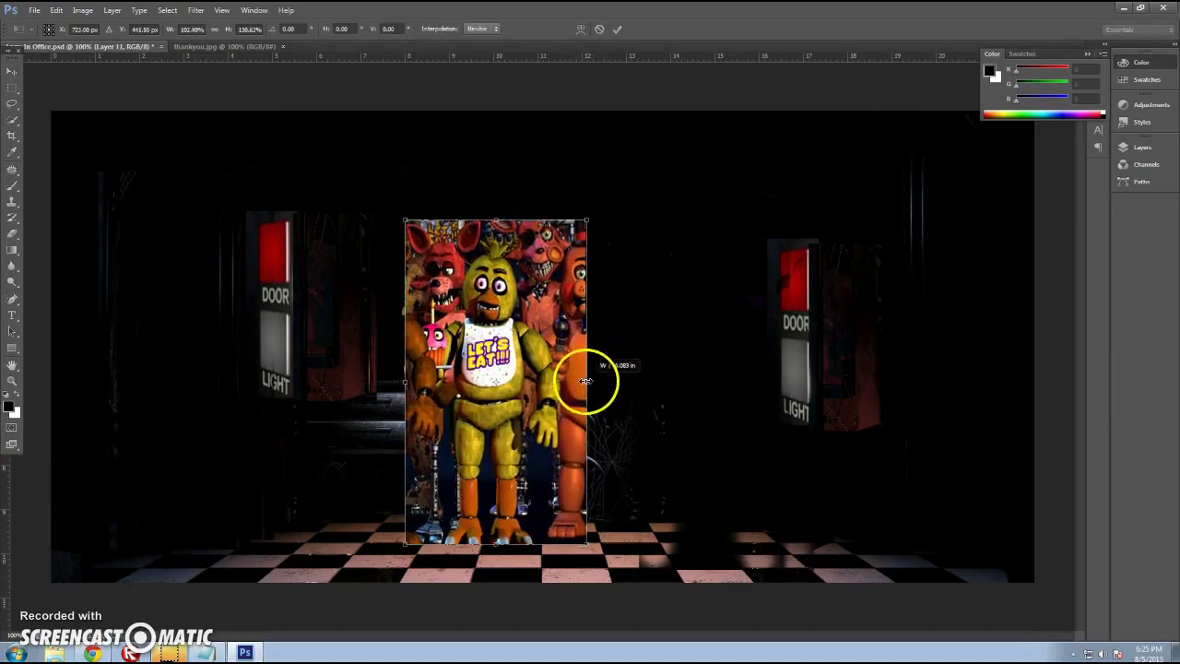
left_click_drag(402, 381, 411, 378)
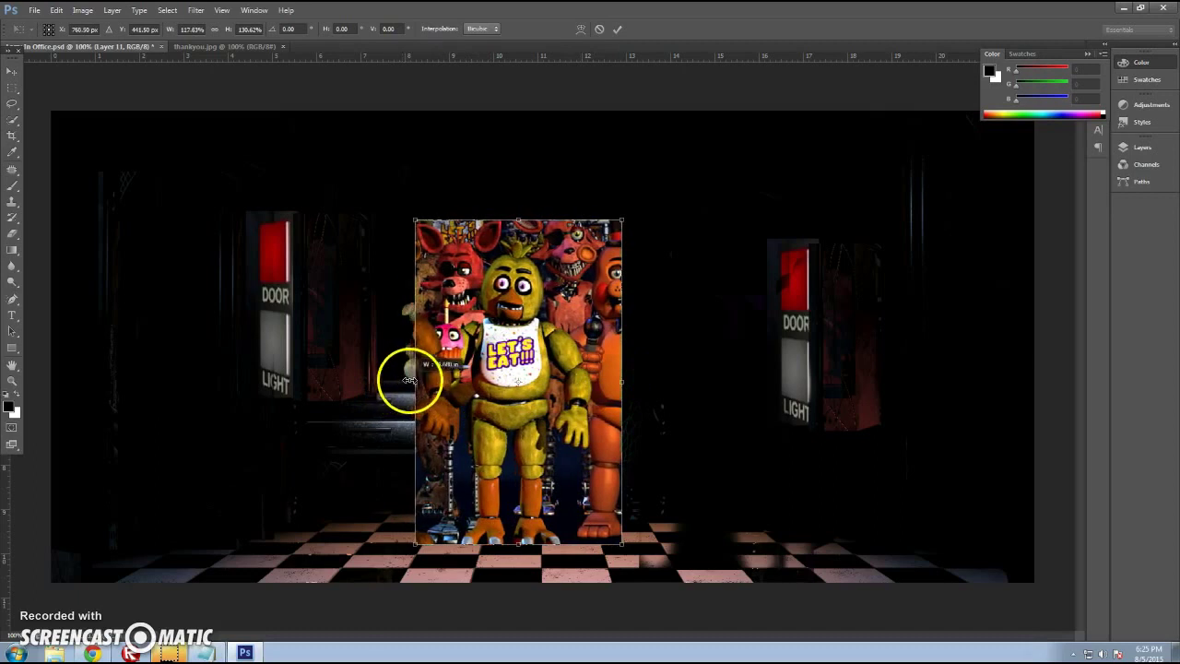
mouse_move(509, 384)
left_mouse_down()
mouse_move(954, 355)
mouse_move(942, 324)
left_mouse_up()
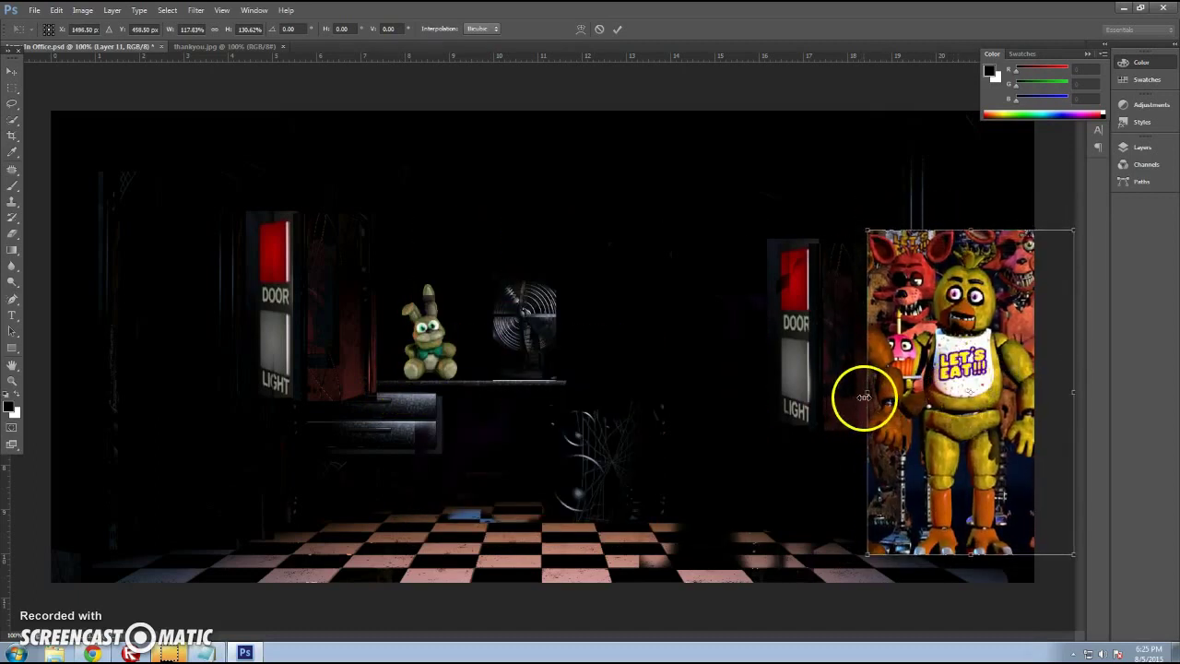
mouse_move(865, 397)
left_mouse_down()
mouse_move(938, 401)
mouse_move(700, 448)
mouse_move(882, 390)
mouse_move(896, 365)
mouse_move(909, 379)
left_mouse_up()
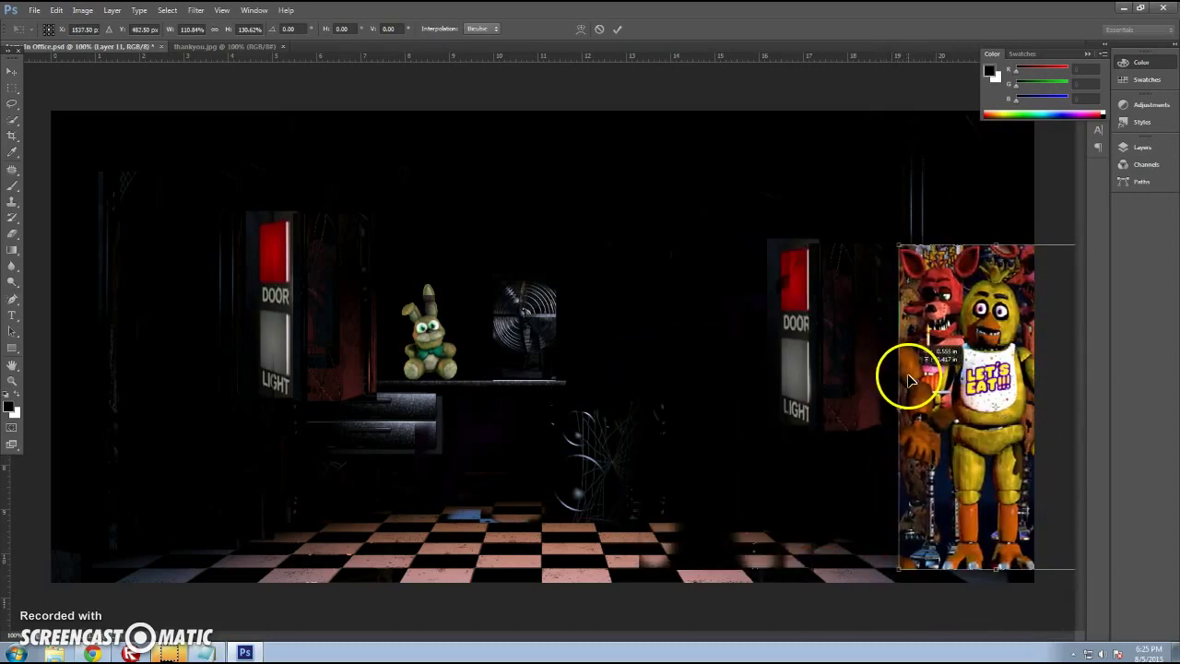
key("Return")
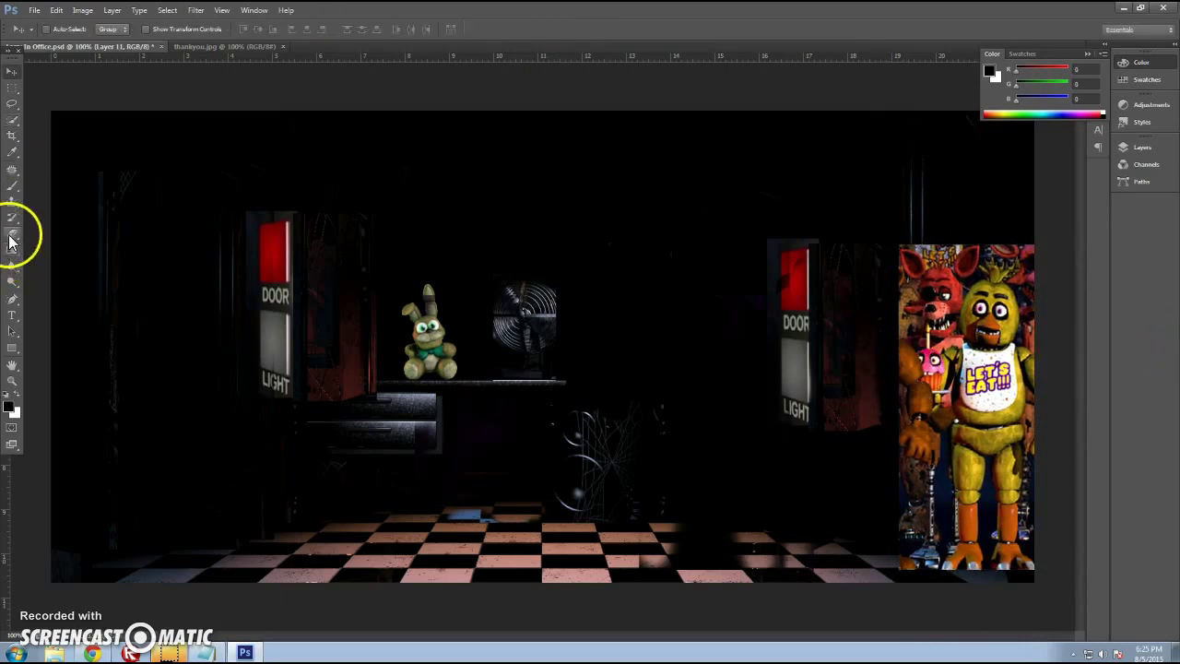
- Erase the poster background around Chica's arm, cupcake and leg with a small eraser
left_click(10, 236)
mouse_move(890, 335)
left_mouse_down()
mouse_move(906, 547)
mouse_move(928, 221)
mouse_move(908, 301)
mouse_move(922, 290)
mouse_move(922, 311)
mouse_move(940, 266)
mouse_move(1041, 241)
mouse_move(1009, 245)
mouse_move(1045, 282)
mouse_move(1051, 341)
left_mouse_up()
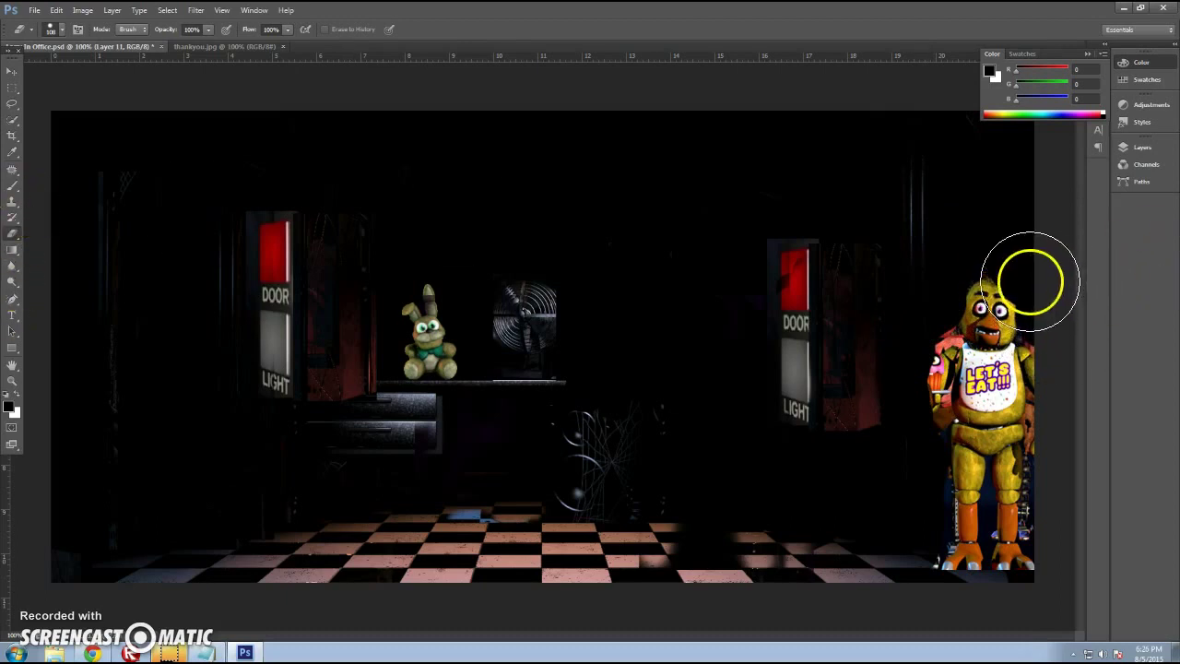
left_click(59, 31)
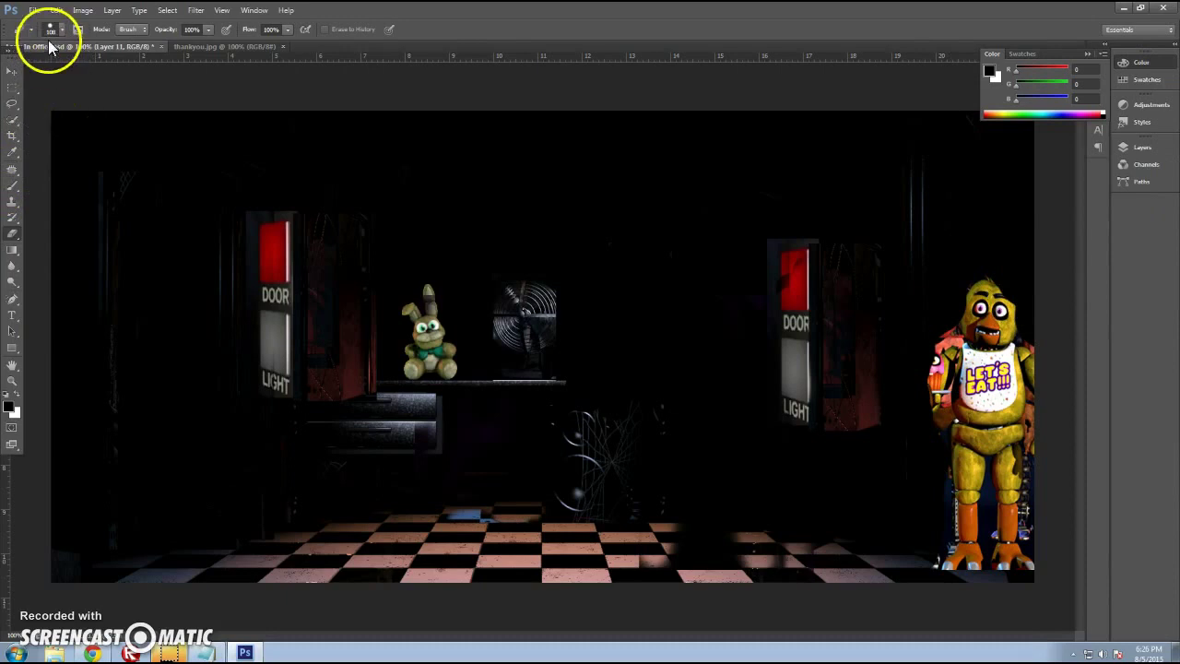
left_click_drag(73, 65, 37, 84)
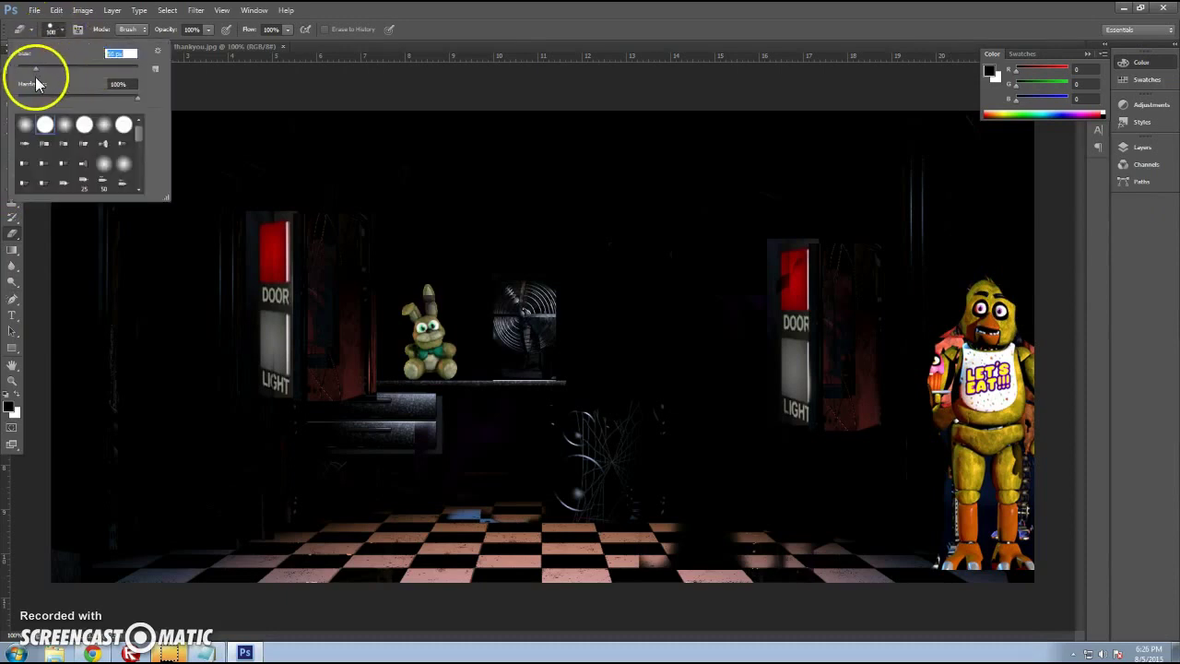
left_click(944, 342)
mouse_move(954, 342)
left_mouse_down()
mouse_move(916, 408)
mouse_move(943, 415)
mouse_move(940, 381)
mouse_move(927, 439)
left_mouse_up()
mouse_move(1033, 553)
left_mouse_down()
mouse_move(1024, 365)
mouse_move(948, 408)
mouse_move(947, 383)
mouse_move(943, 533)
mouse_move(938, 438)
mouse_move(987, 464)
left_mouse_up()
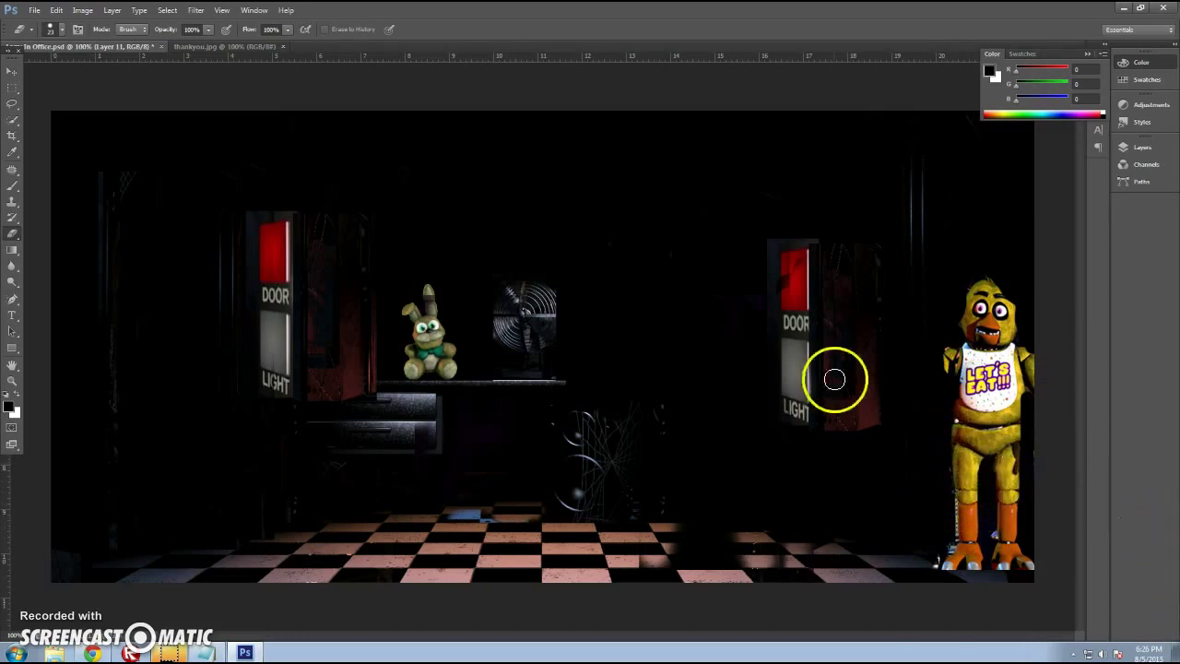
- Return to thankyou.jpg and marquee a rectangle around Chica
left_click(92, 654)
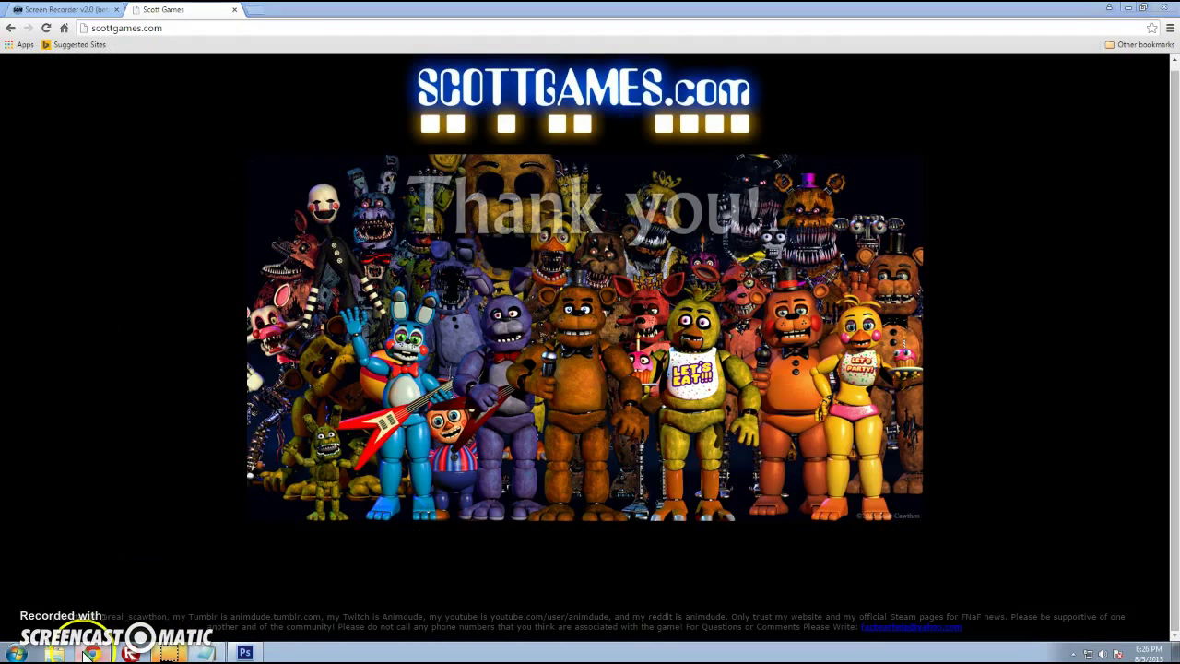
key("alt+Tab")
left_click(197, 46)
left_click(12, 86)
left_click_drag(571, 281, 745, 529)
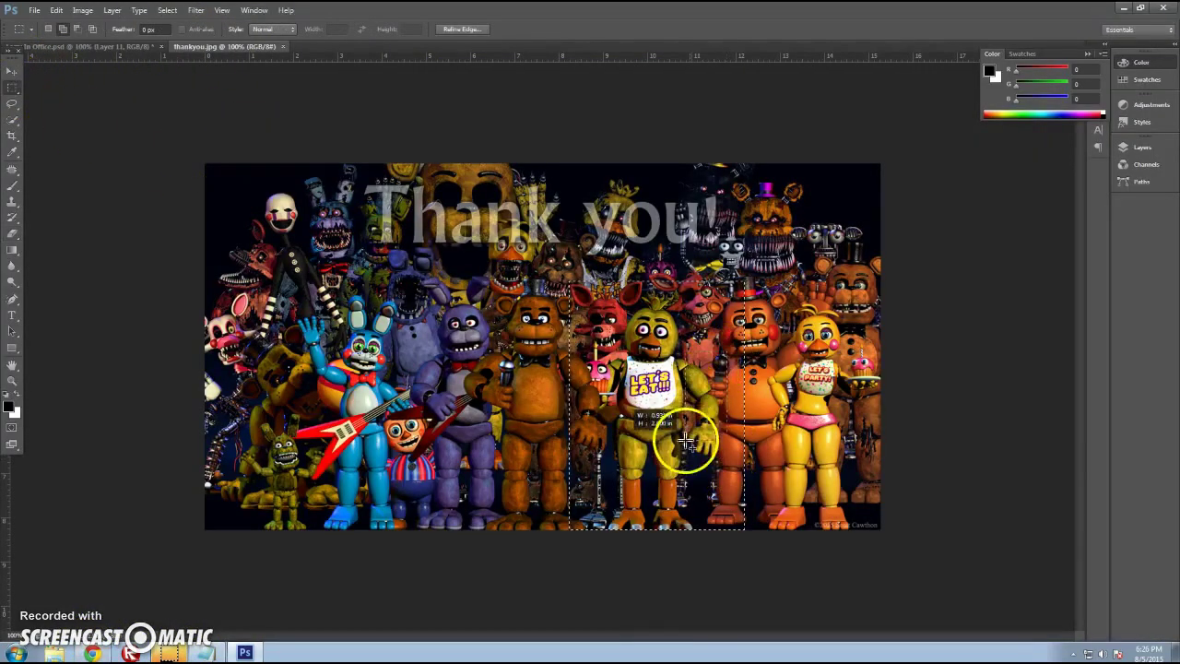
- Copy the marked Chica area and paste it into the office scene, undoing a trial move
left_click(56, 10)
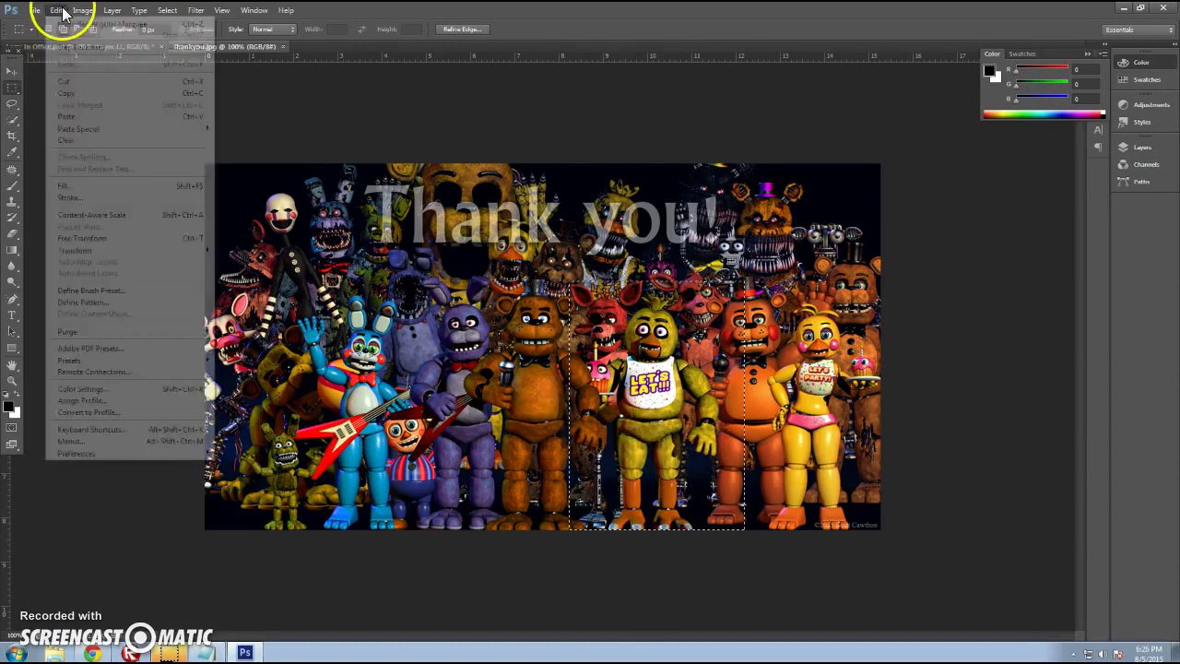
left_click(83, 93)
left_click(56, 46)
left_click(57, 10)
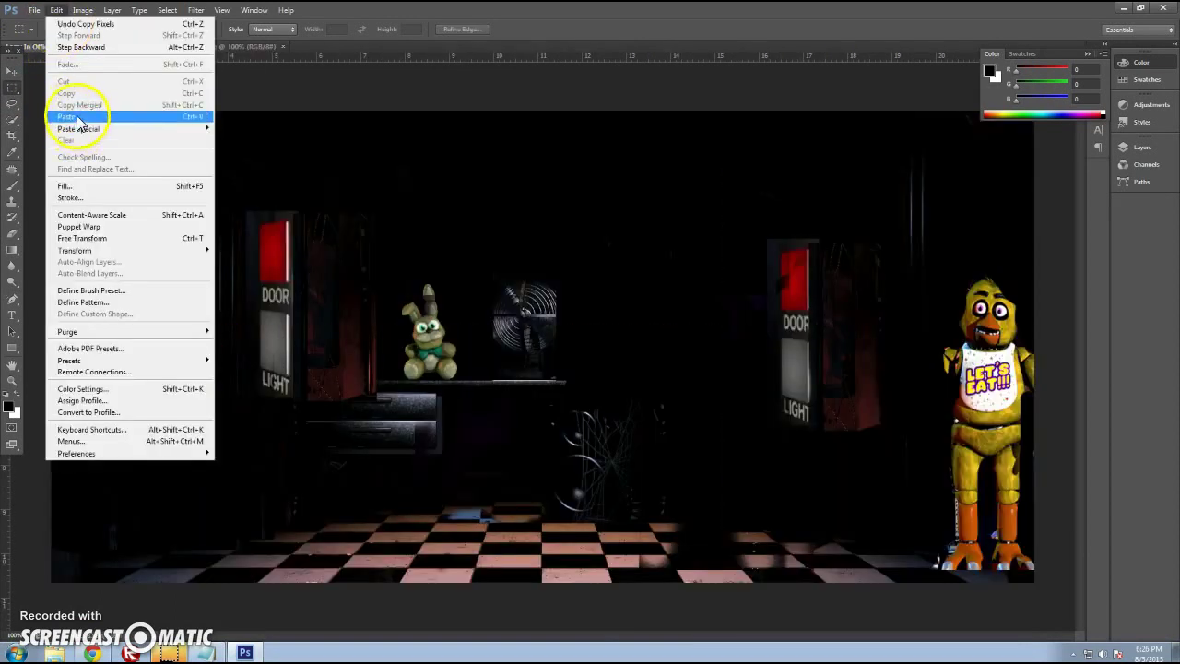
left_click(74, 117)
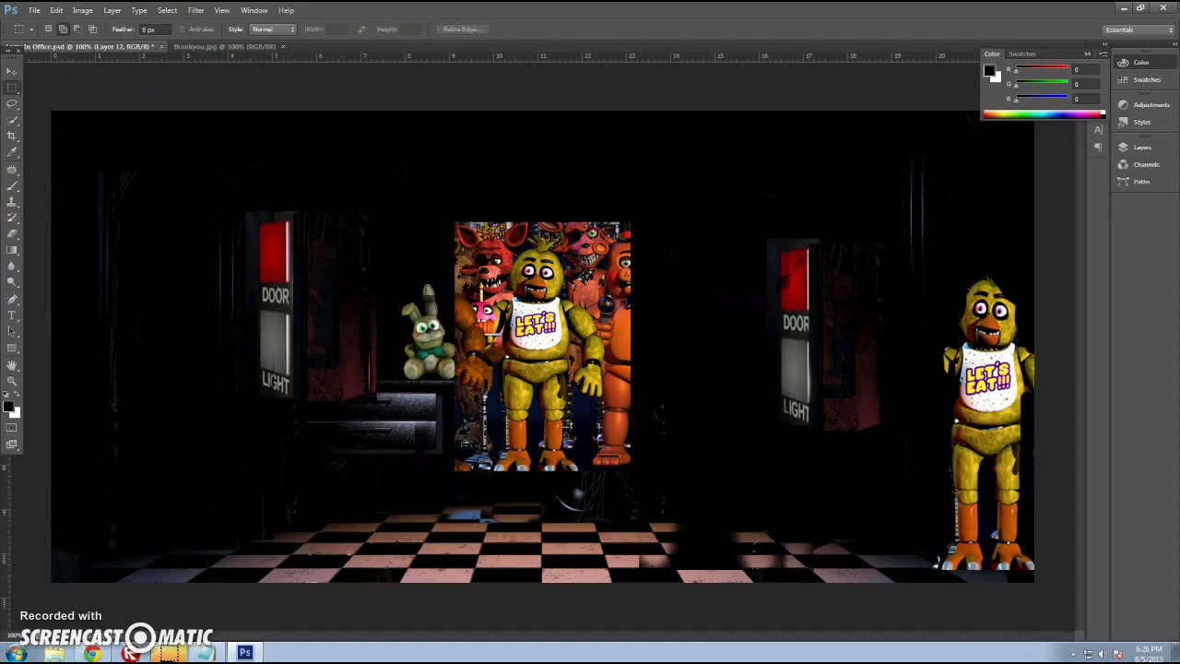
left_click(10, 73)
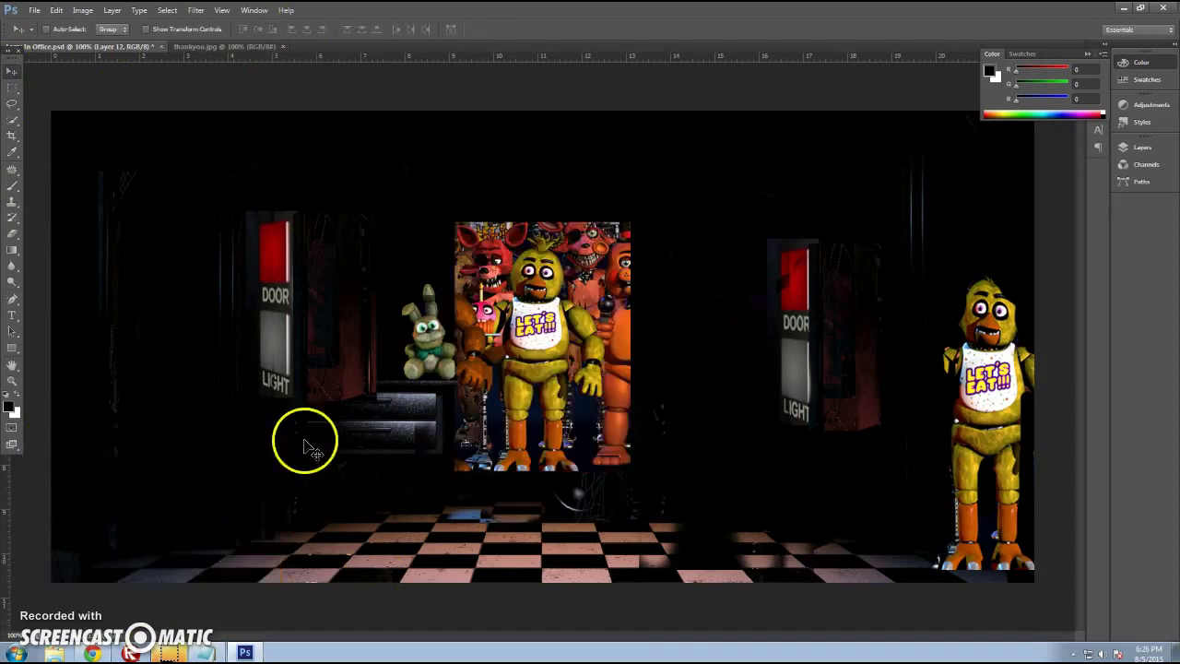
left_click_drag(367, 364, 421, 540)
key("ctrl+z")
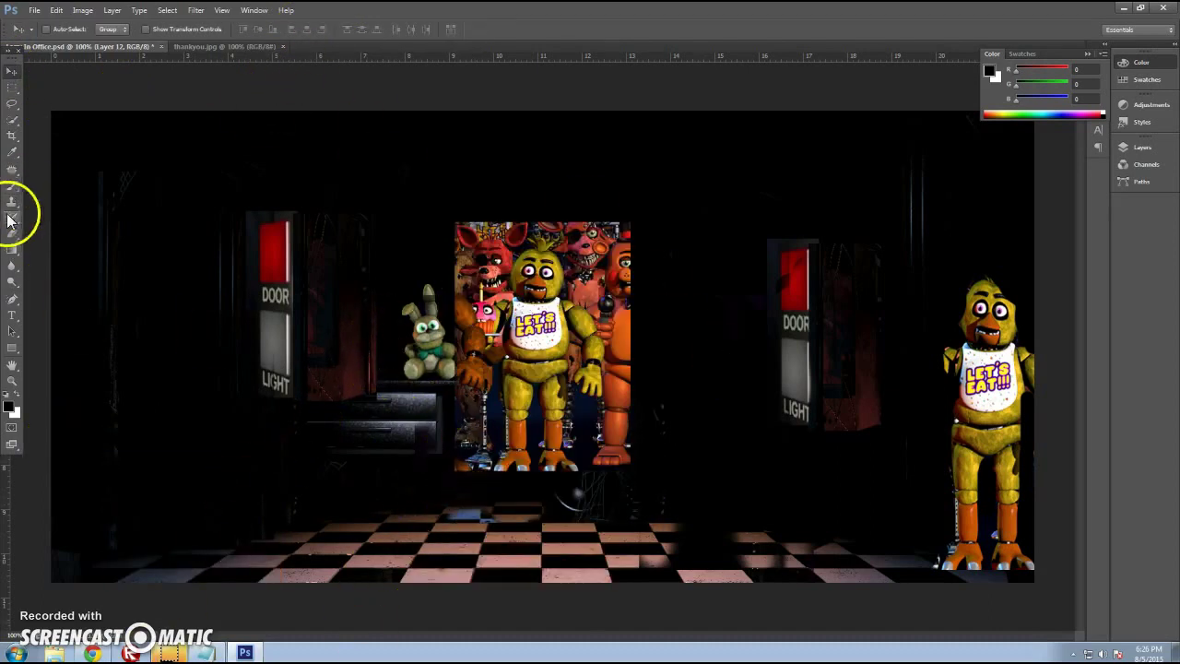
- Erase the pasted Chica piece completely with a larger eraser, then return to thankyou.jpg
left_click(11, 218)
left_click(52, 30)
left_click_drag(56, 46, 164, 46)
mouse_move(552, 239)
left_mouse_down()
mouse_move(456, 461)
mouse_move(537, 451)
left_mouse_up()
mouse_move(440, 522)
left_mouse_down()
mouse_move(403, 476)
mouse_move(554, 542)
left_mouse_up()
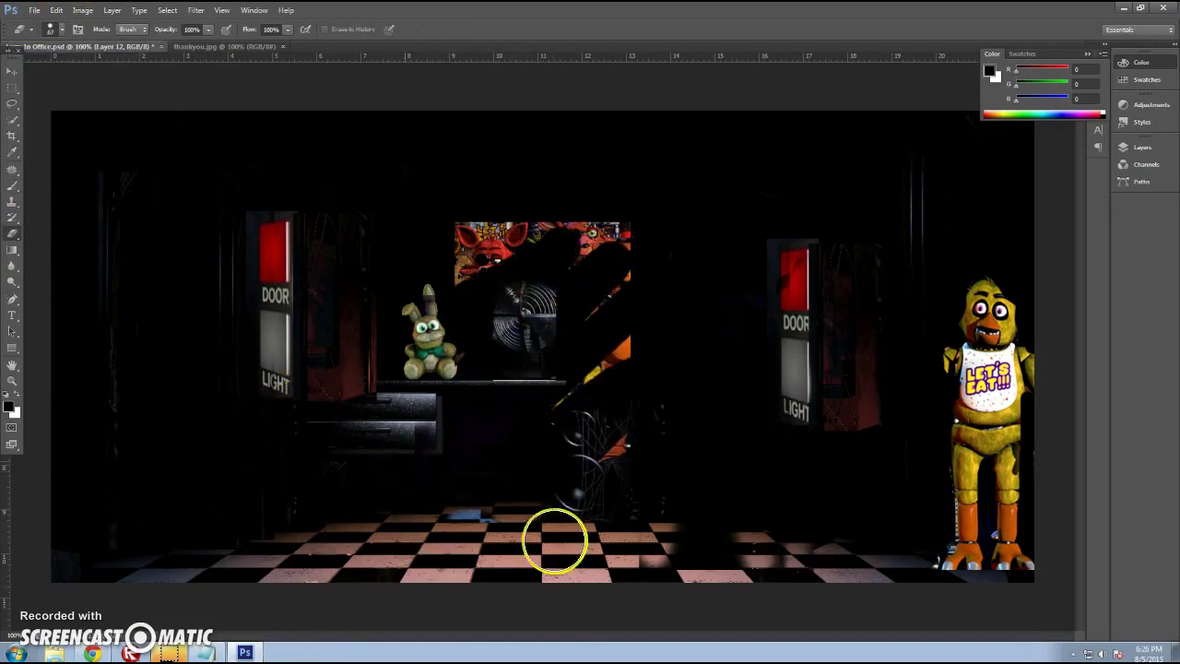
left_click_drag(574, 403, 563, 161)
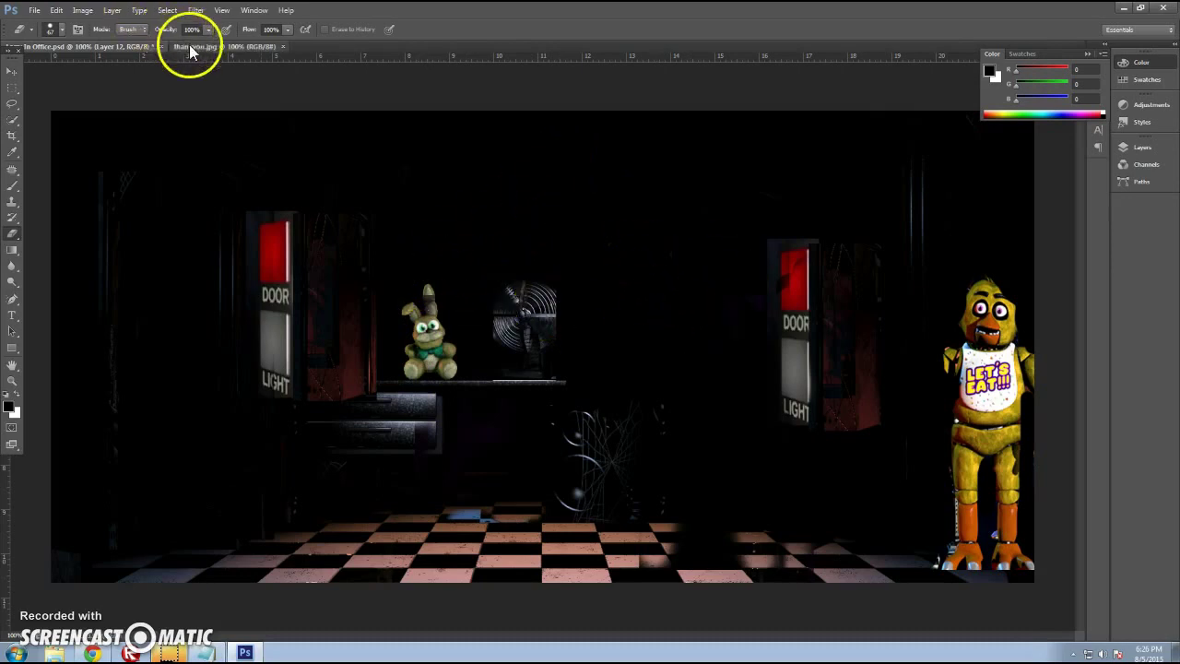
left_click(190, 46)
left_click(12, 88)
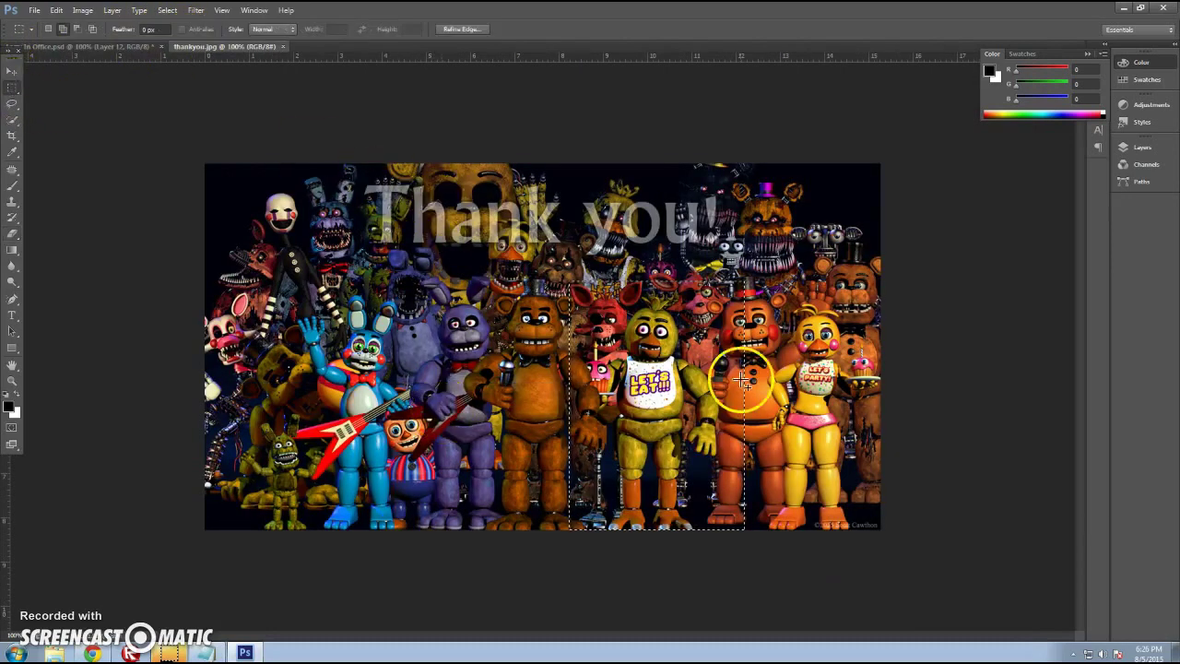
- Switch the marquee to New Selection mode and select a small part of Chica
left_click_drag(621, 371, 680, 435)
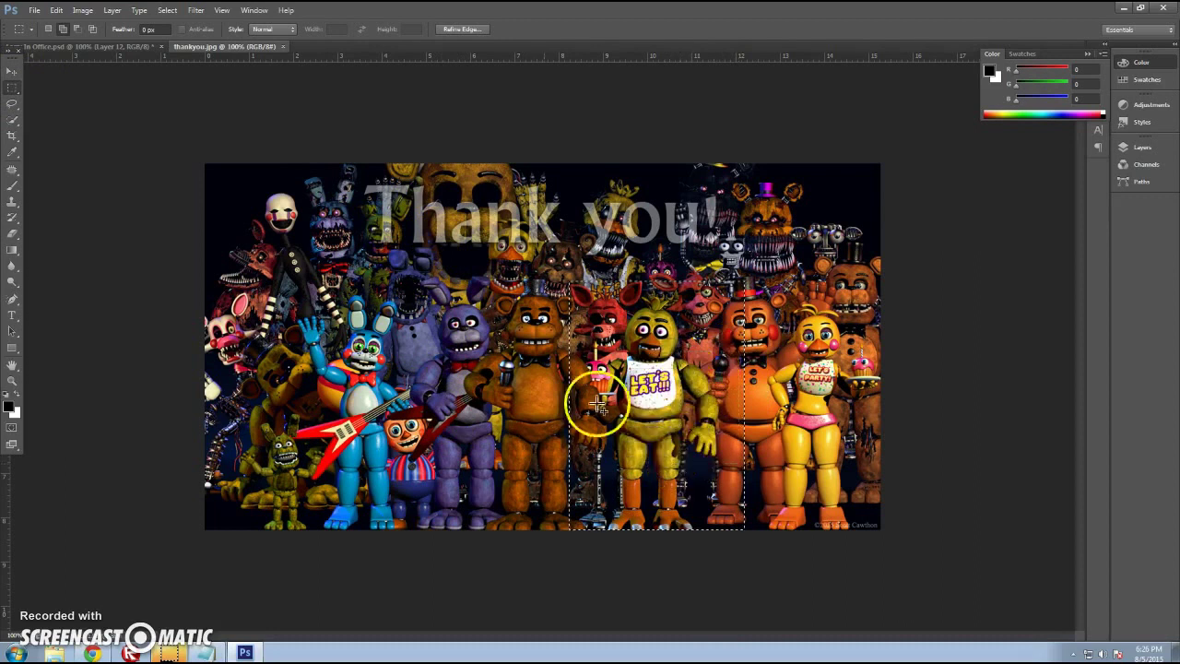
left_click(63, 29)
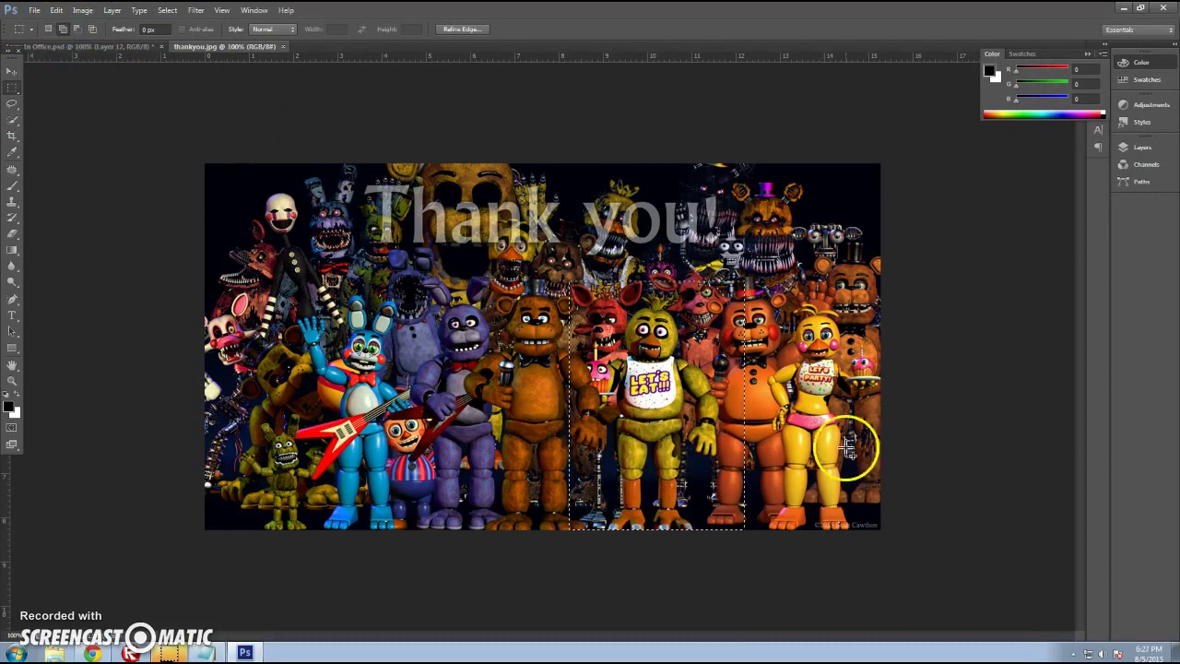
left_click(48, 28)
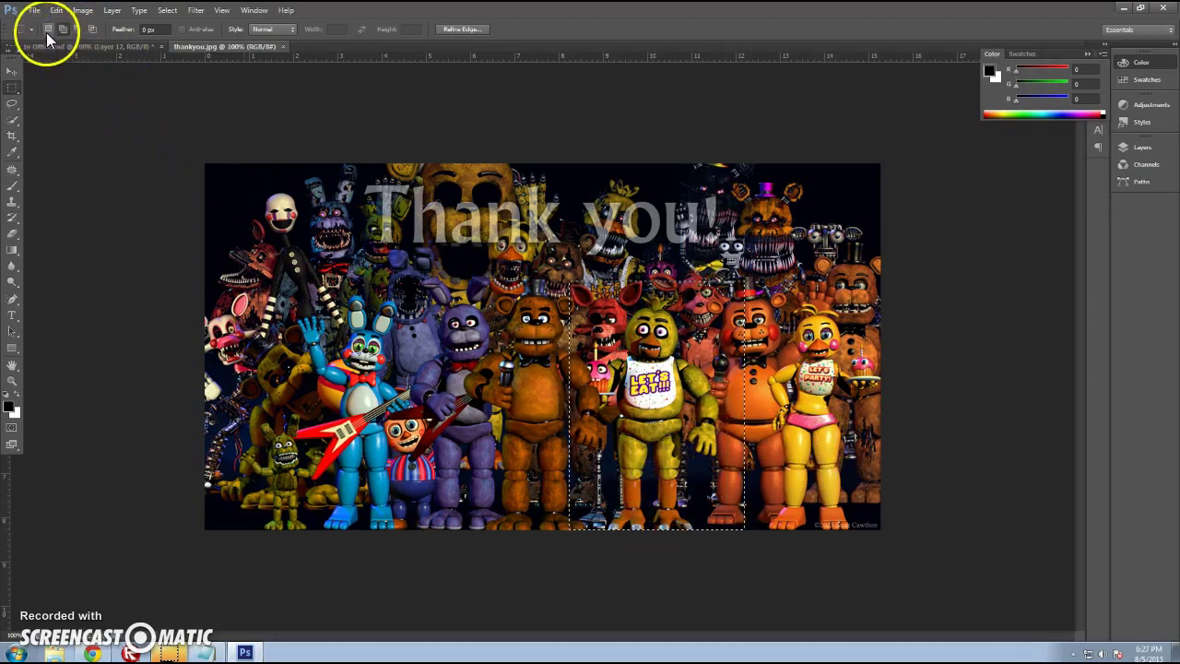
left_click_drag(244, 493, 417, 576)
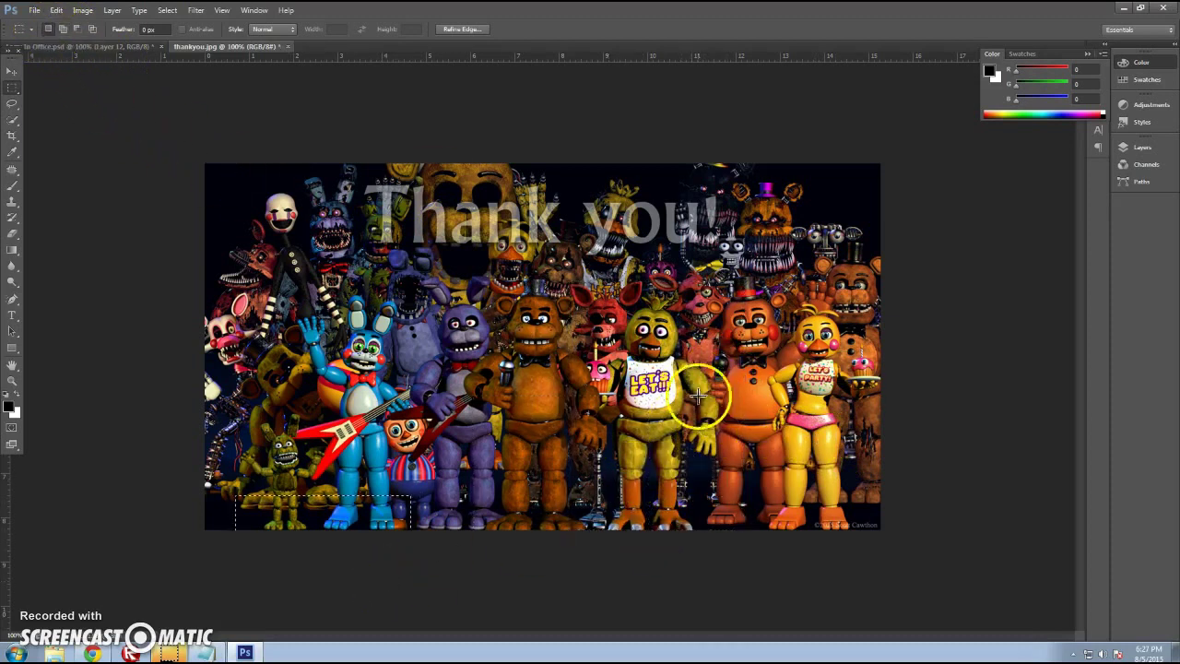
left_click_drag(723, 354, 652, 481)
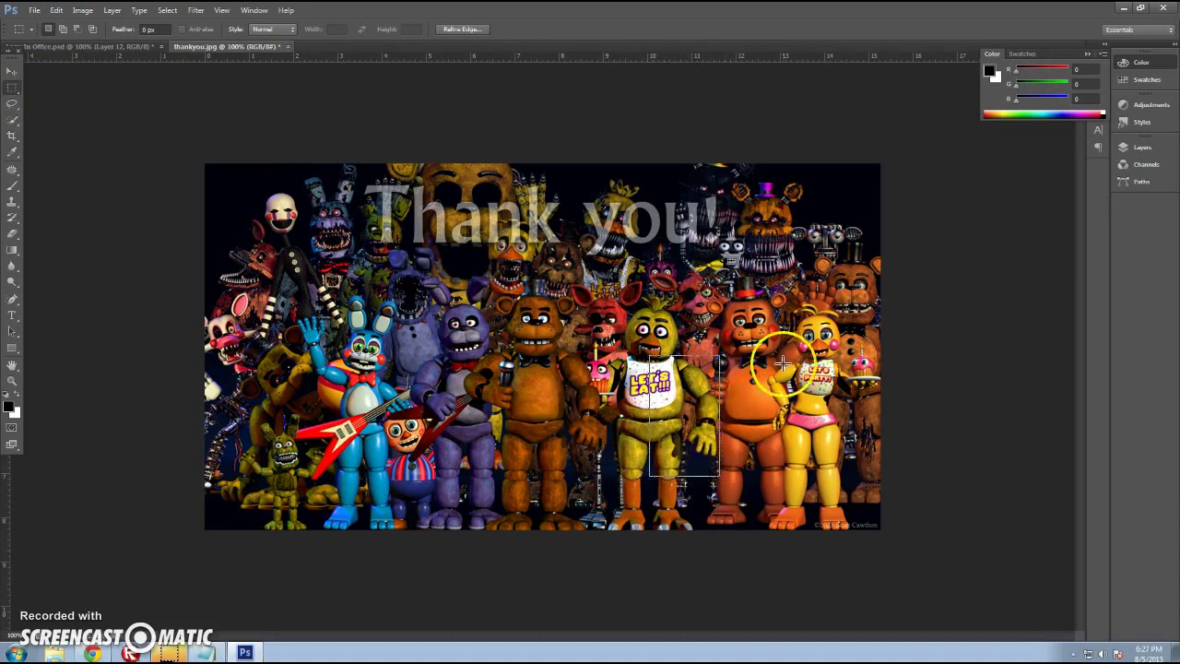
left_click_drag(716, 311, 839, 479)
left_click_drag(785, 385, 722, 376)
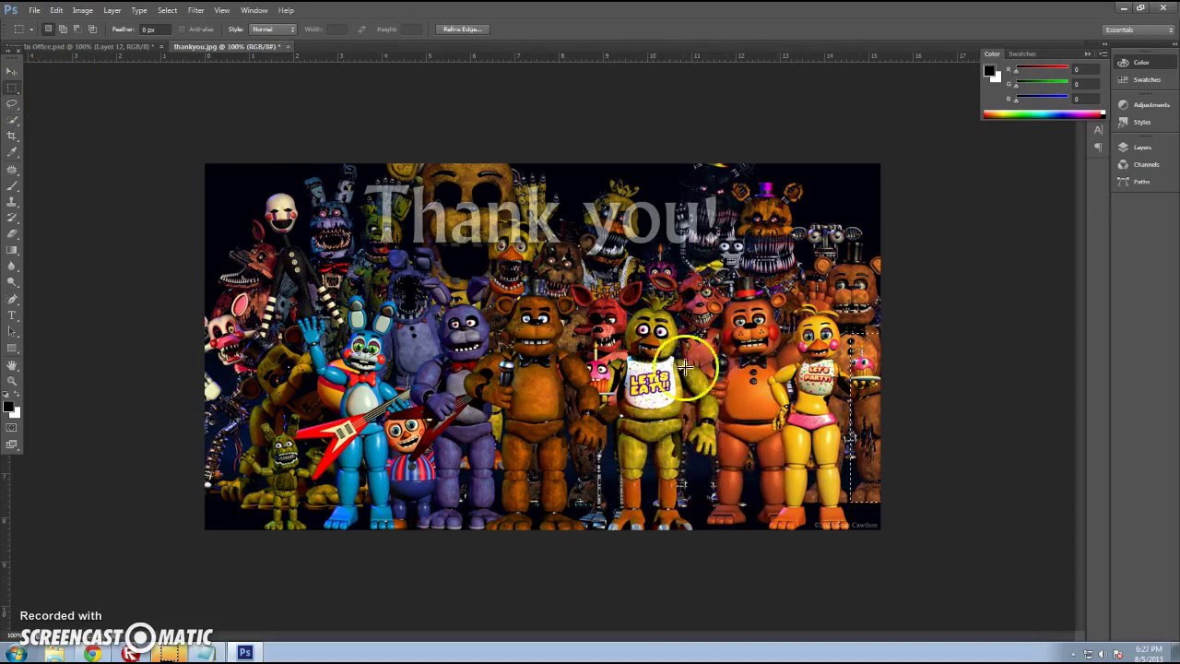
left_click_drag(680, 417, 679, 463)
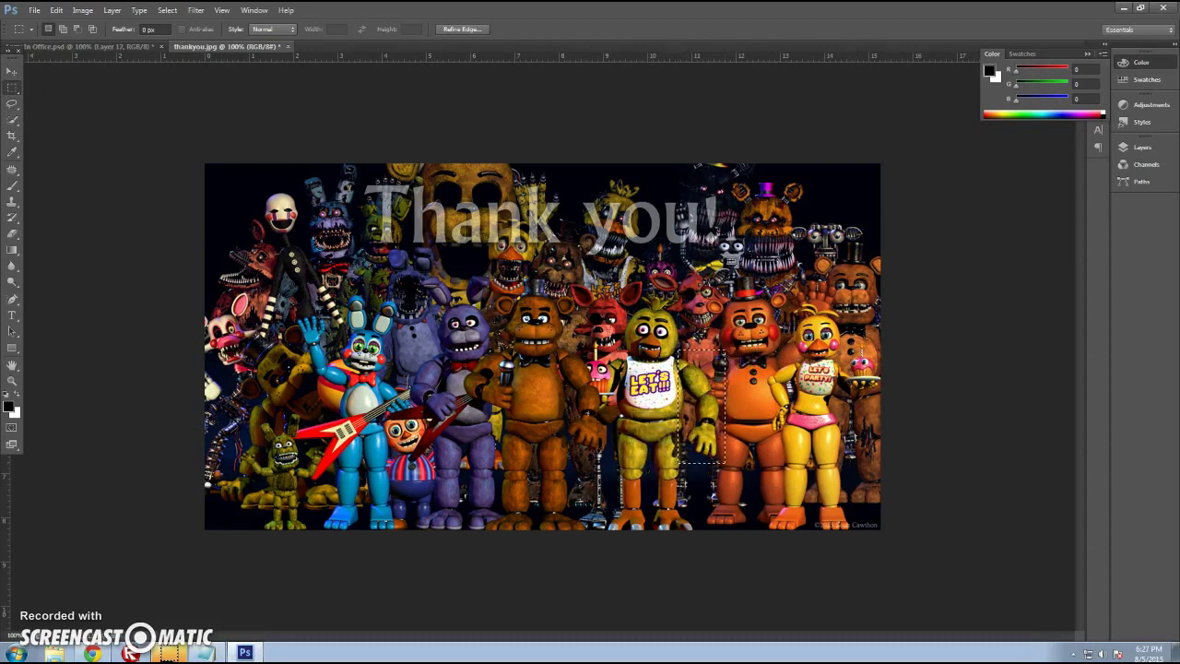
- Copy the selected Chica piece and paste it into the office scene
left_click(56, 10)
left_click(79, 94)
left_click(64, 46)
left_click(56, 10)
left_click(73, 116)
- Rotate the pasted piece about 168.65° and place it beside Chica on the right
left_click(12, 74)
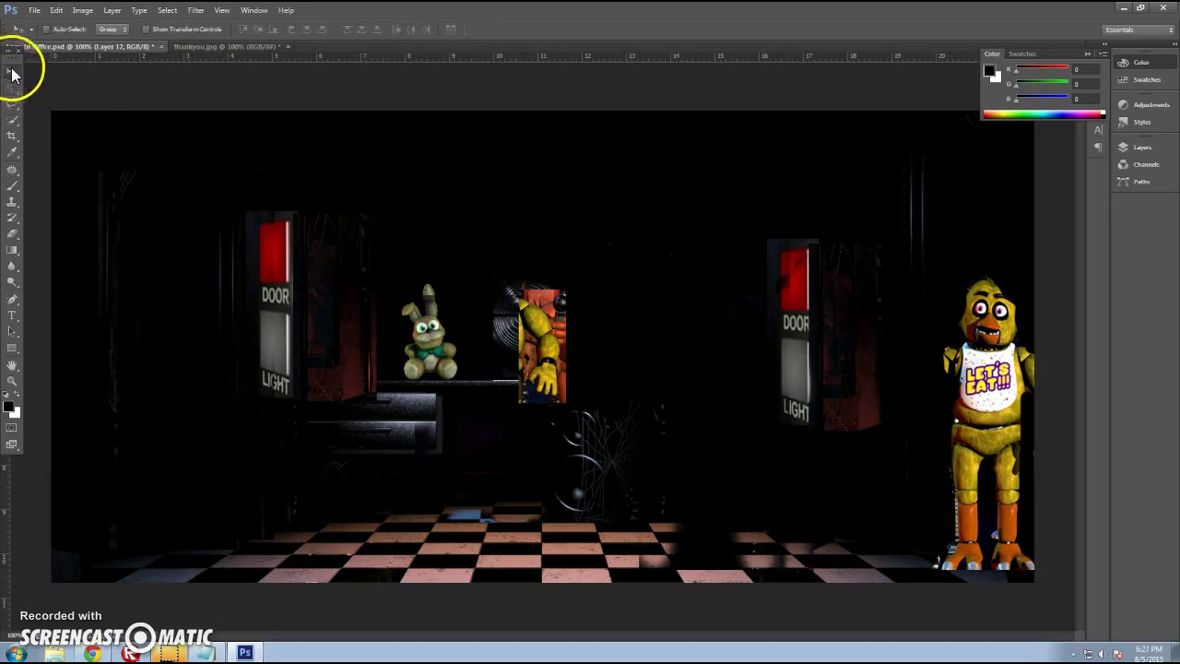
key("ctrl+t")
left_click_drag(704, 393, 499, 332)
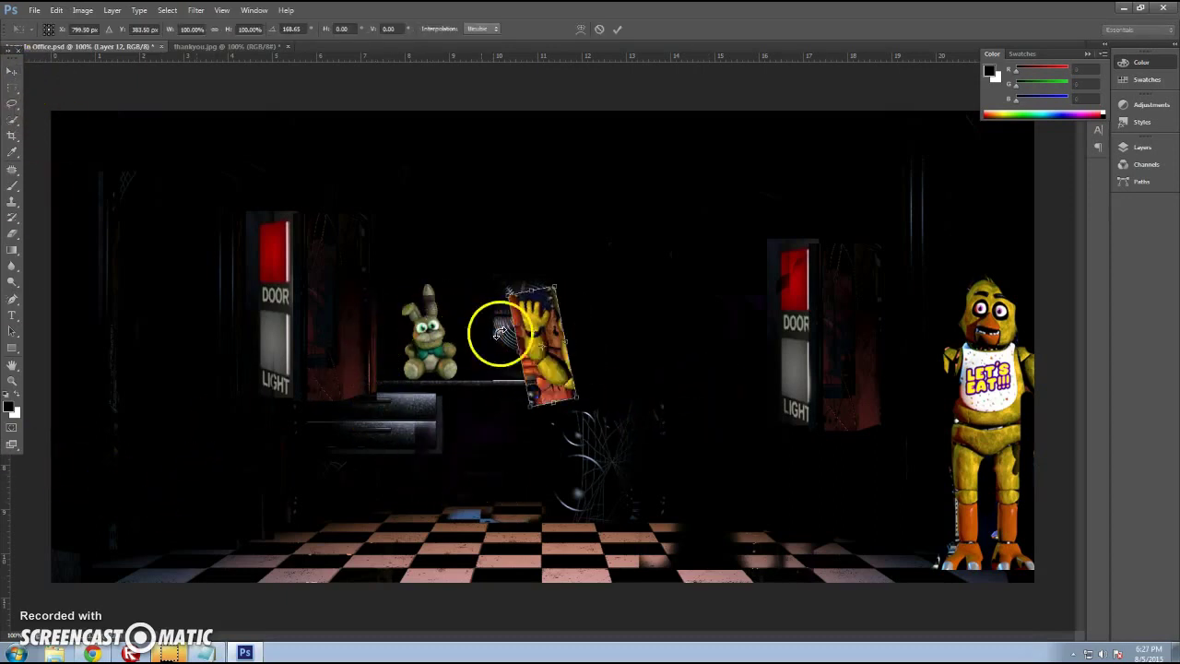
left_click_drag(549, 359, 944, 352)
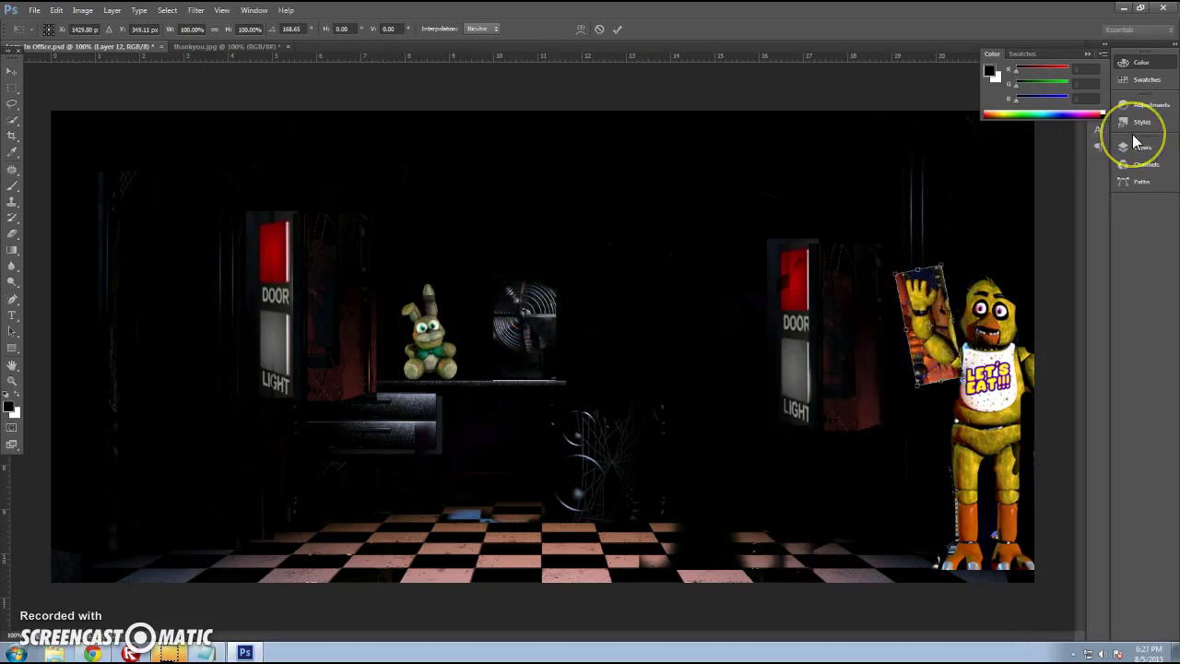
key("Return")
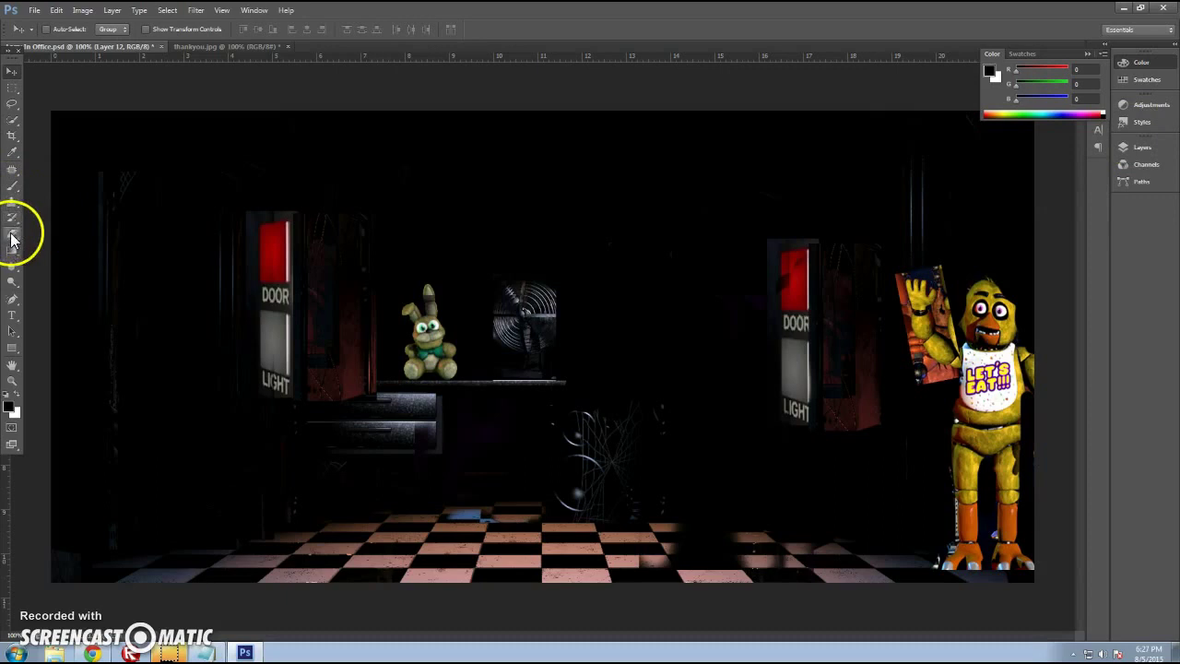
- Erase the board behind Chica's raised hand, leaving only the waving yellow arm
left_click(12, 238)
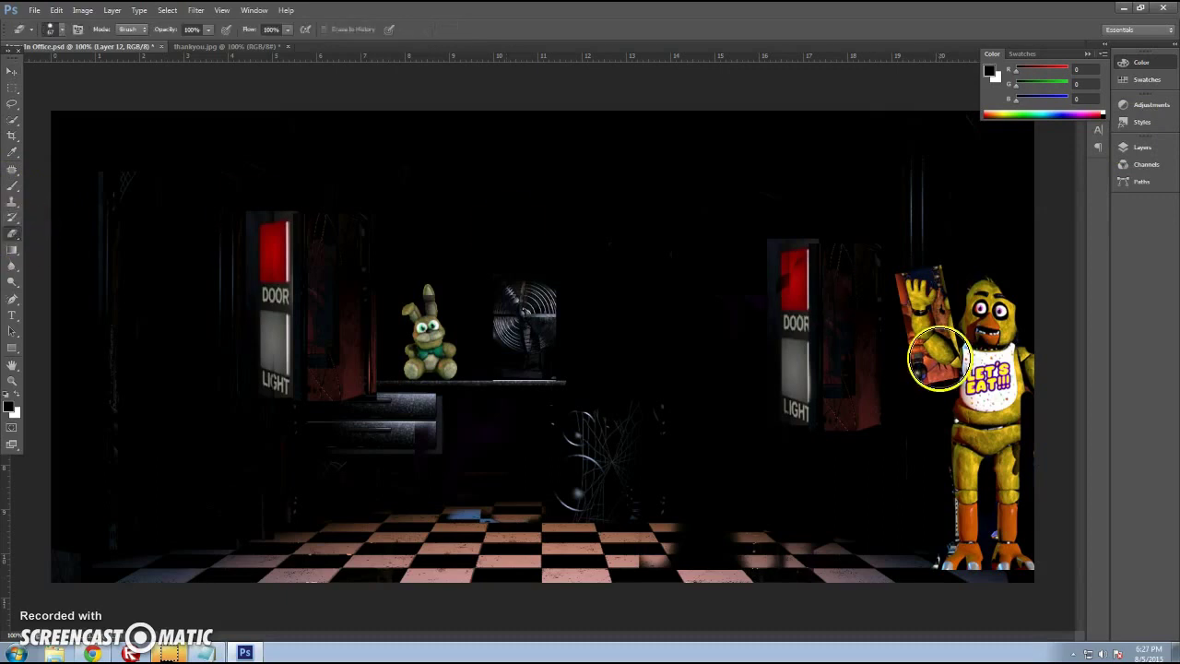
left_click(53, 30)
left_click(944, 315)
mouse_move(944, 314)
left_mouse_down()
mouse_move(953, 342)
mouse_move(943, 266)
mouse_move(907, 275)
mouse_move(888, 310)
mouse_move(895, 303)
mouse_move(914, 387)
mouse_move(907, 341)
left_mouse_up()
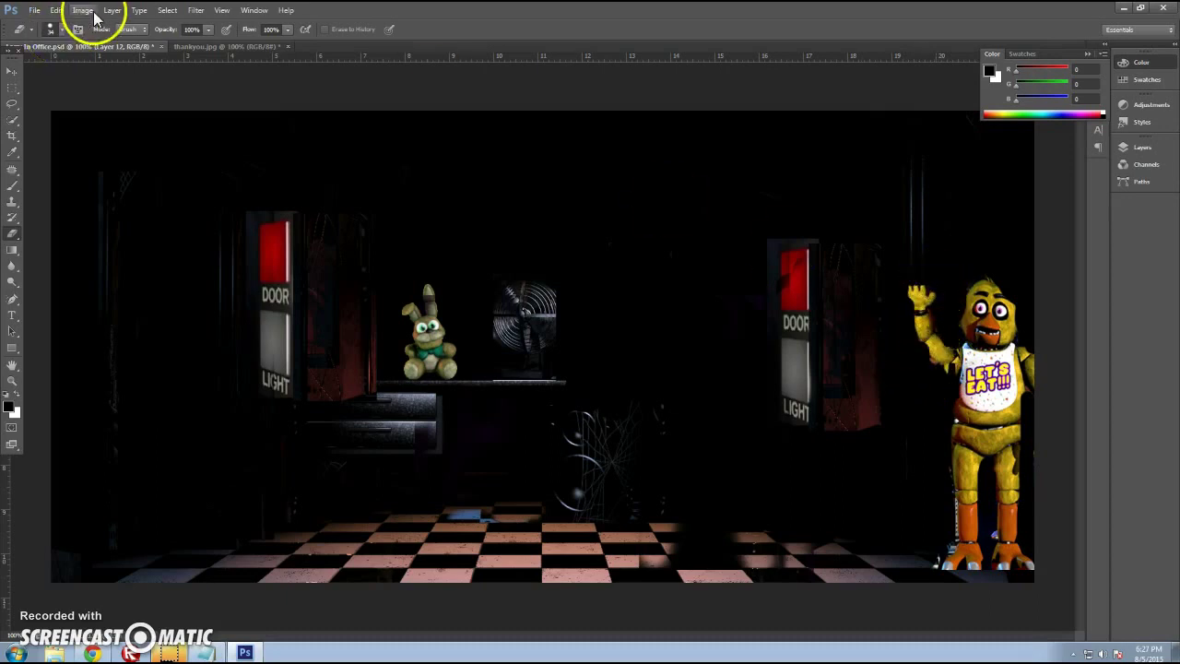
left_click(83, 10)
left_click(12, 88)
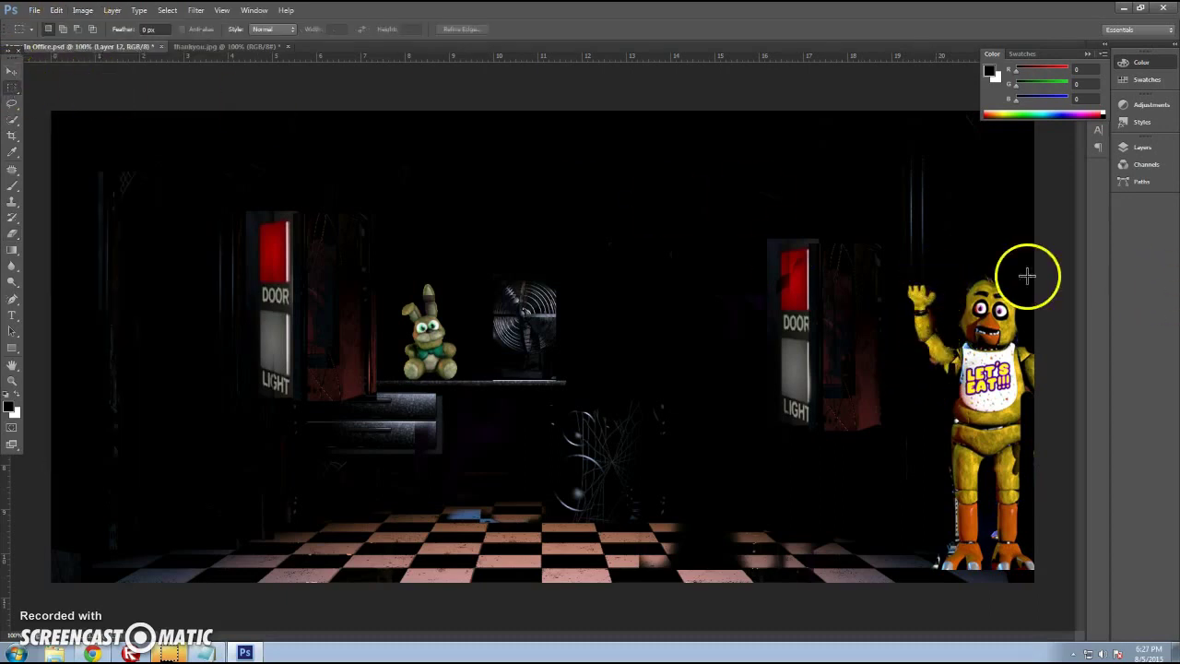
- Select Chica's body on the right and set its Hue/Saturation hue to 150
left_click_drag(1034, 255, 948, 582)
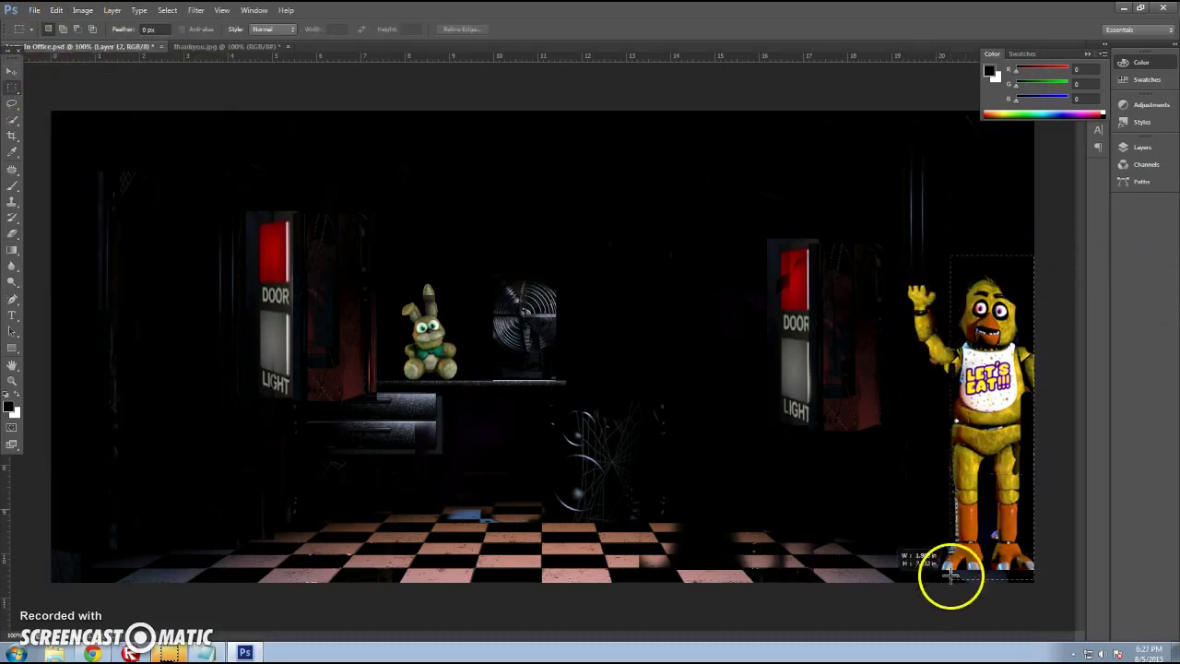
left_click(83, 10)
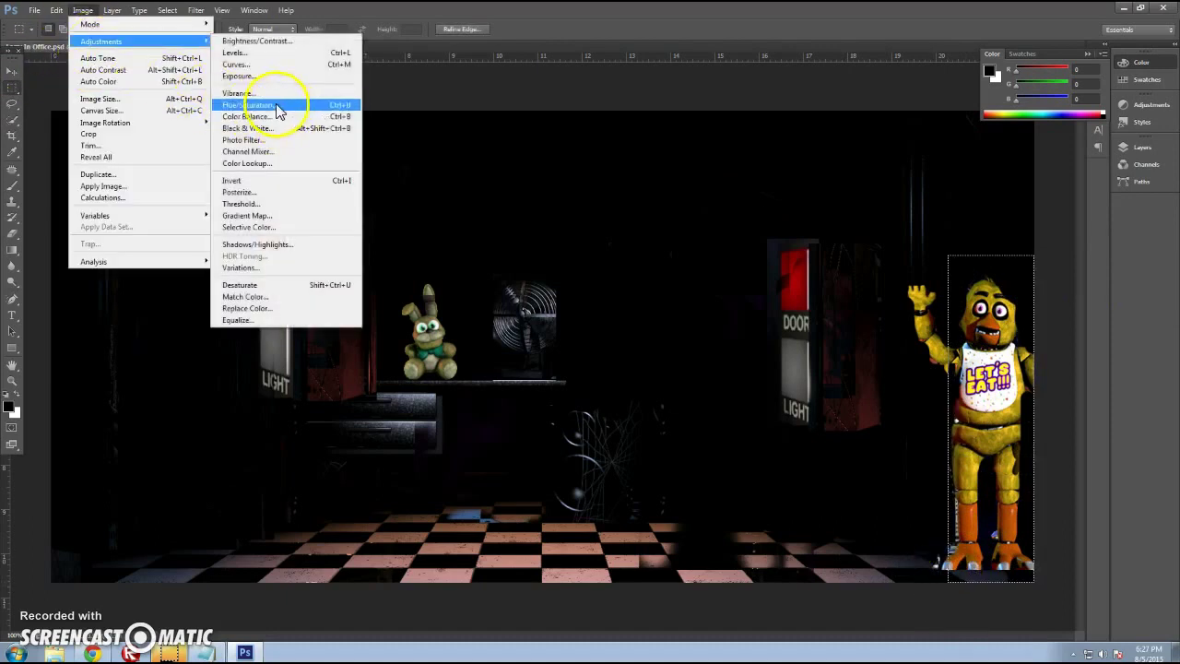
left_click(279, 111)
left_click_drag(880, 403, 802, 403)
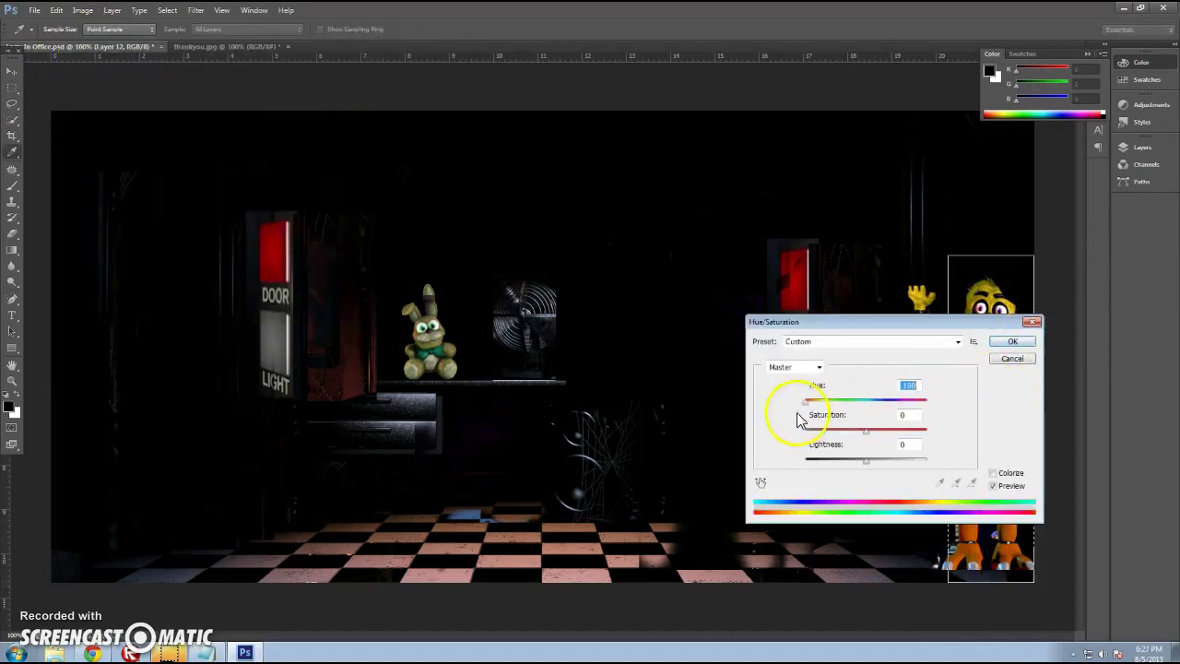
left_click_drag(811, 322, 735, 472)
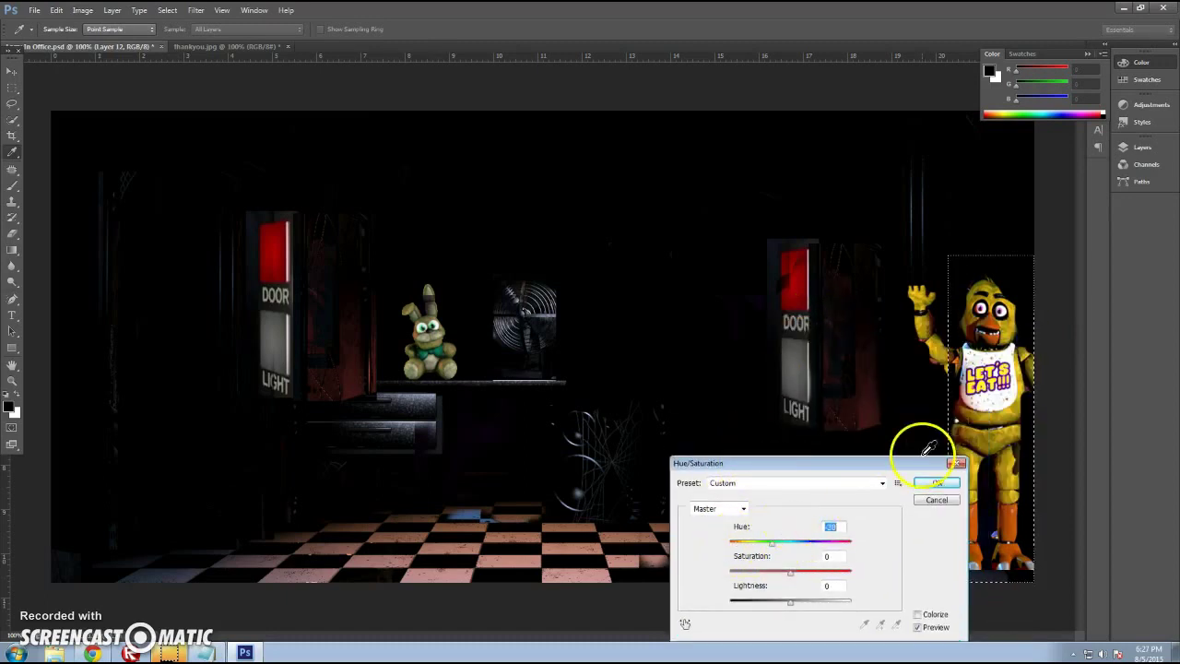
left_click(936, 482)
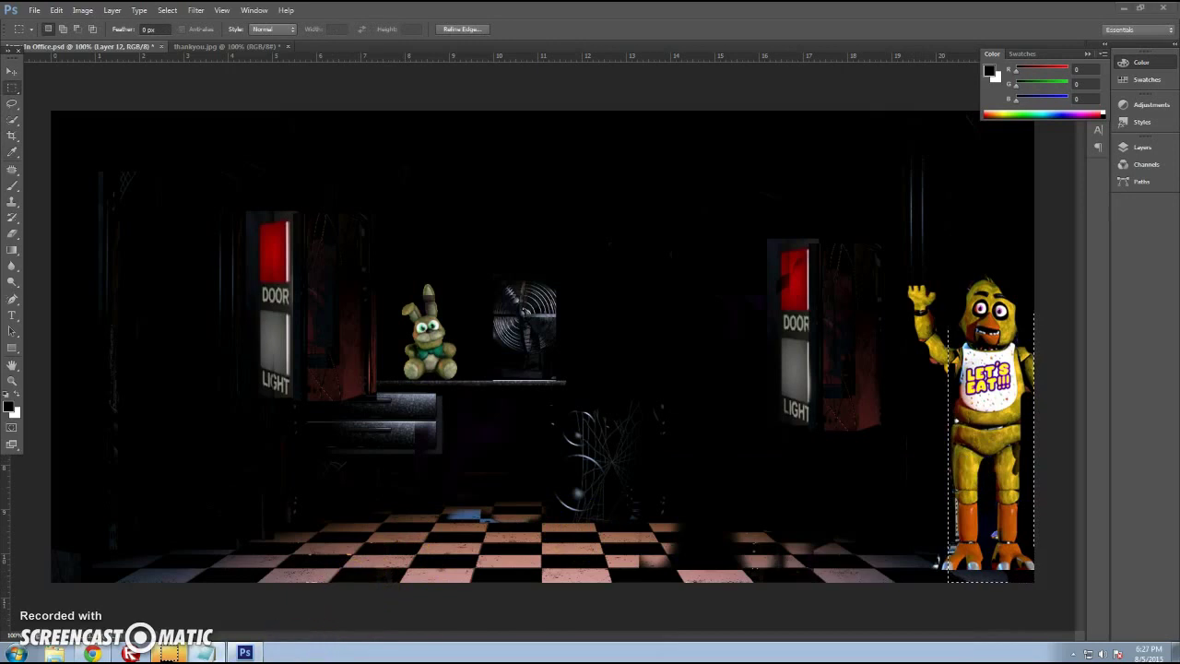
key("ctrl+a")
- Type the caption 'NO I MESSED UP D:' and close Notepad without saving
type("NO")
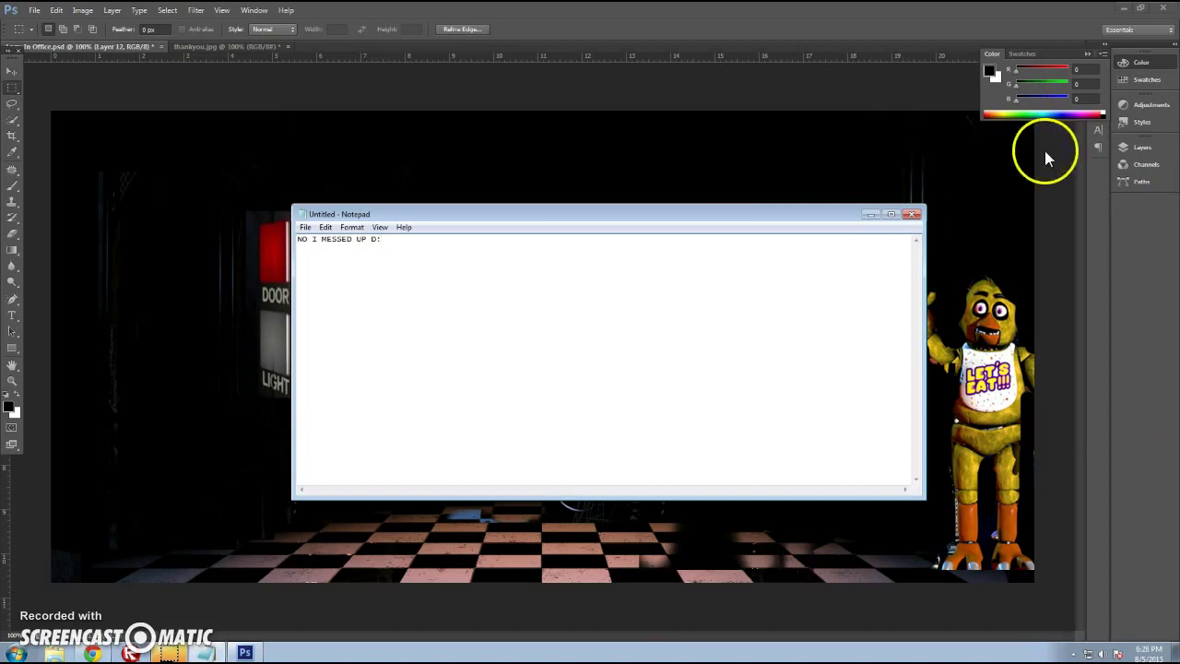
left_click(917, 221)
left_click(613, 326)
- Quit Photoshop without saving thankyou.jpg and open the next teaser PSD from the desktop
left_click_drag(947, 254, 1046, 590)
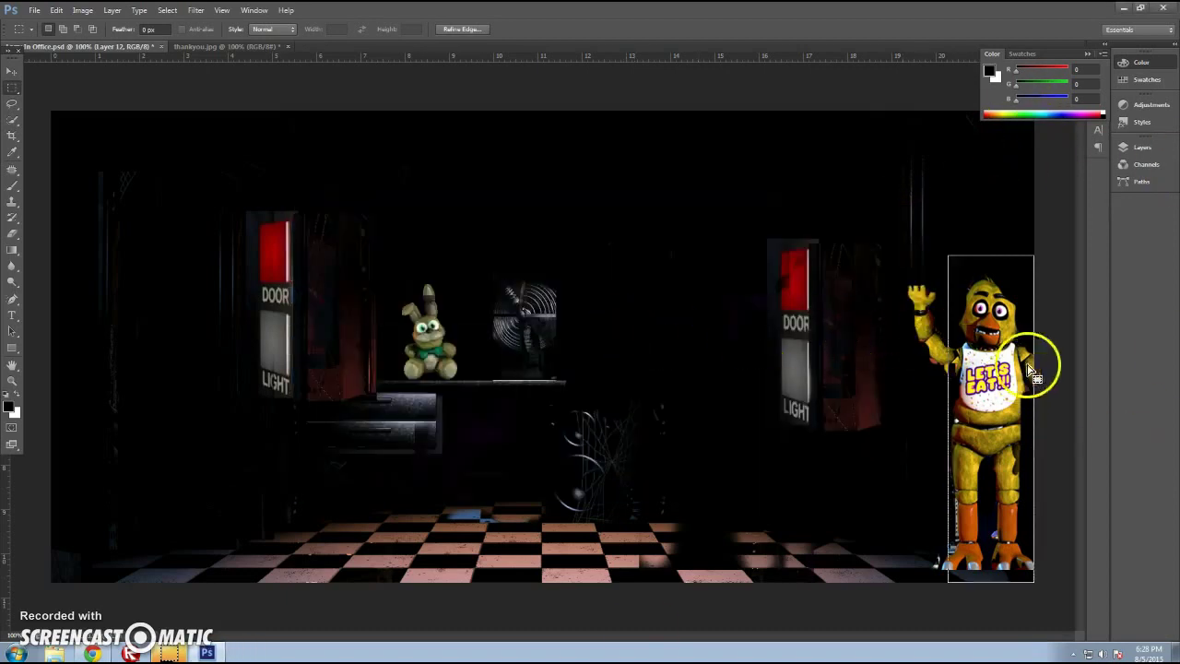
left_click_drag(955, 540, 1106, 214)
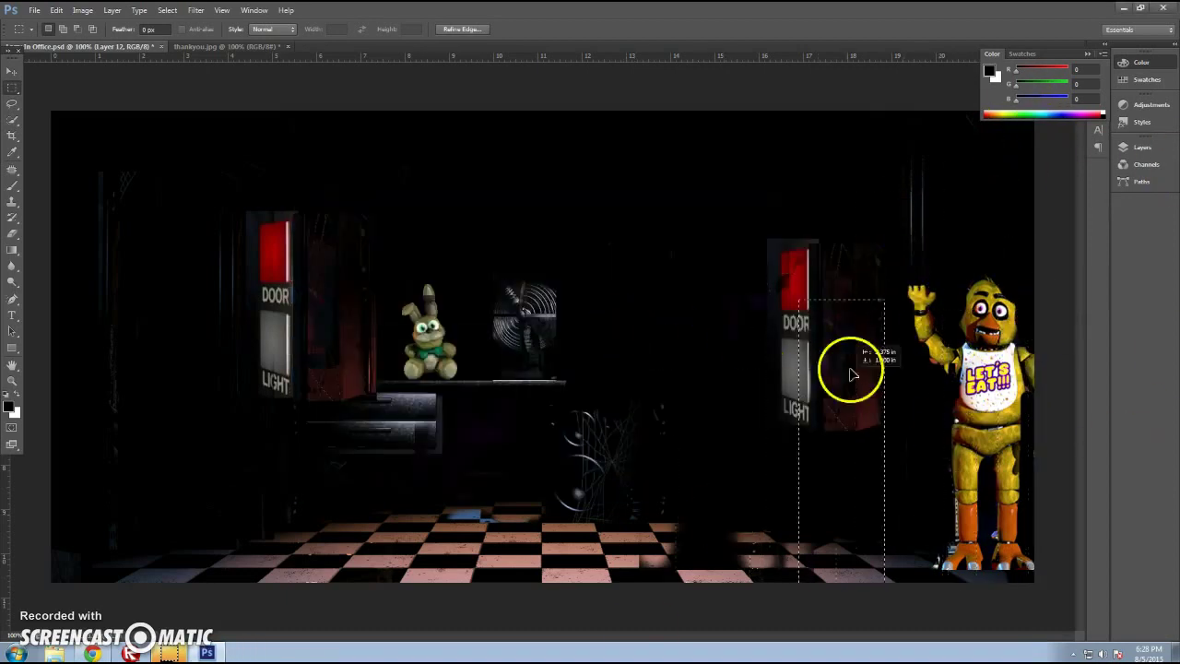
left_click(1166, 7)
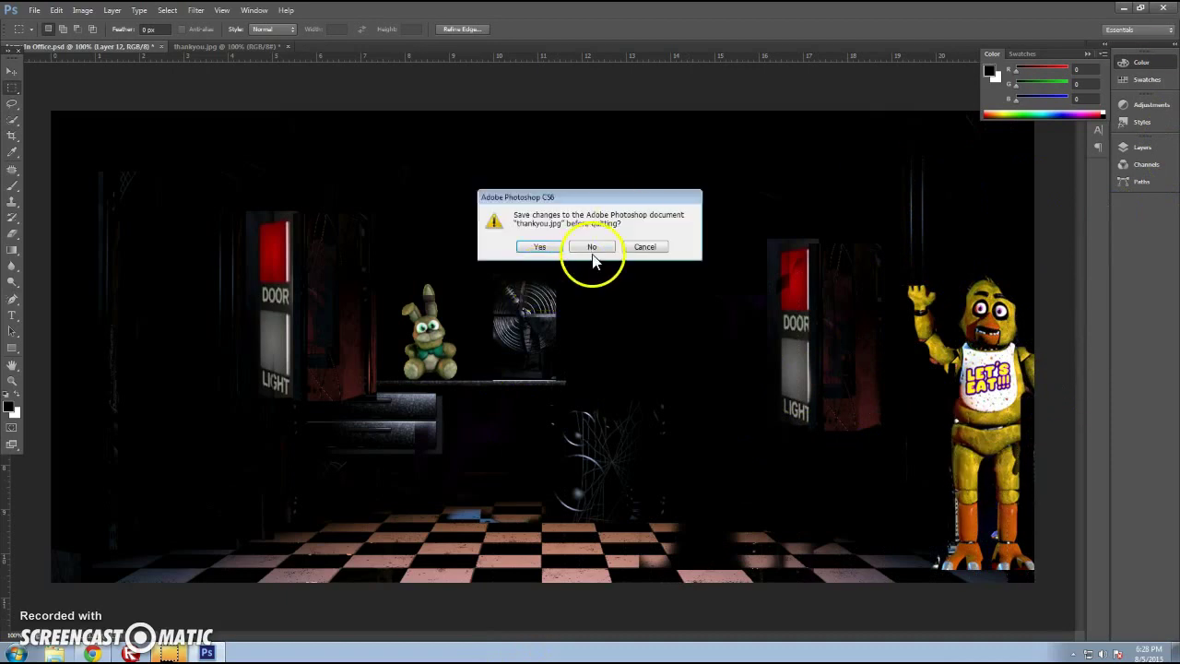
left_click(593, 247)
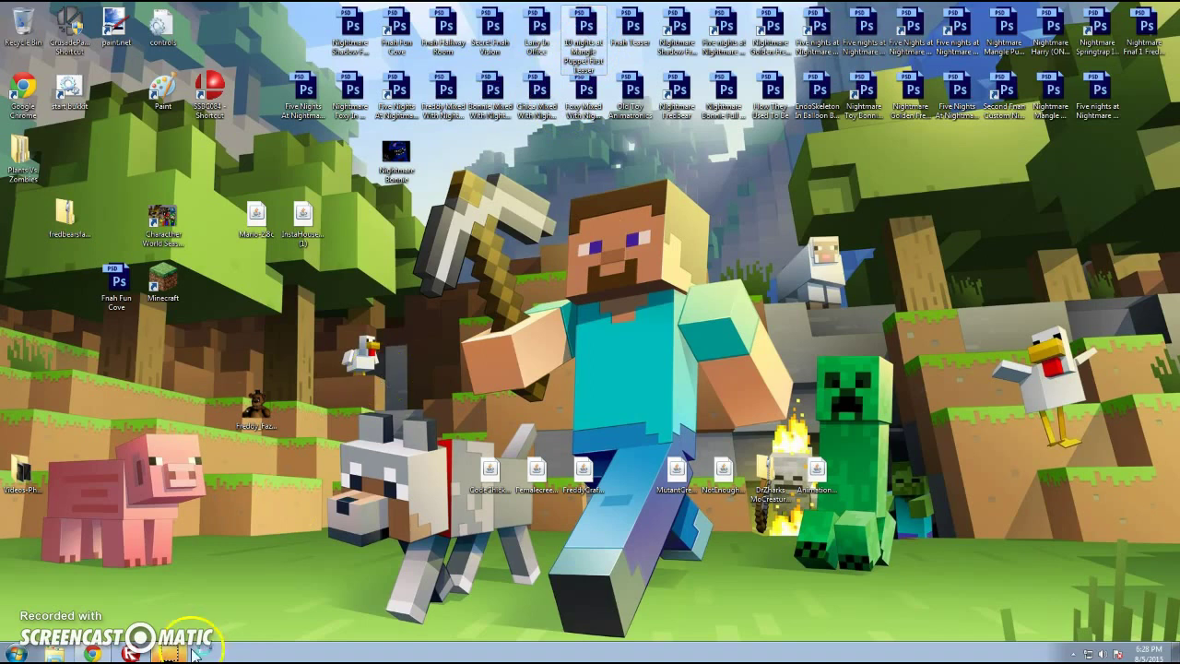
left_click(15, 653)
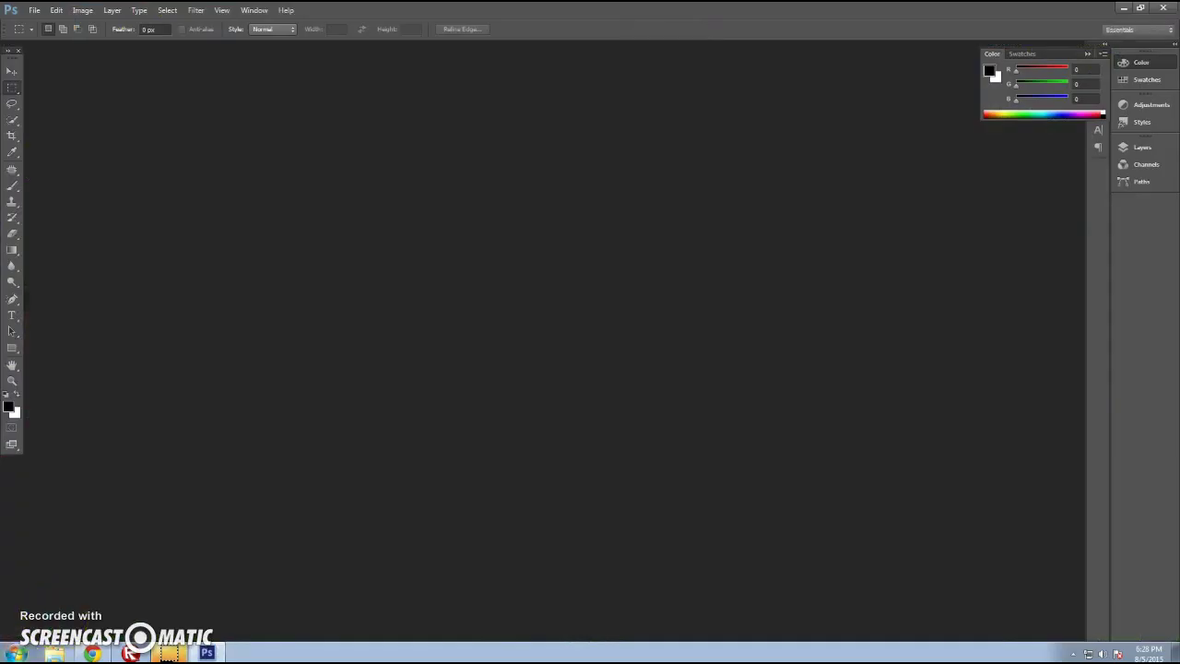
- Launch Notepad from the Start menu search for the Mangle Puppet caption
key("super")
type("a")
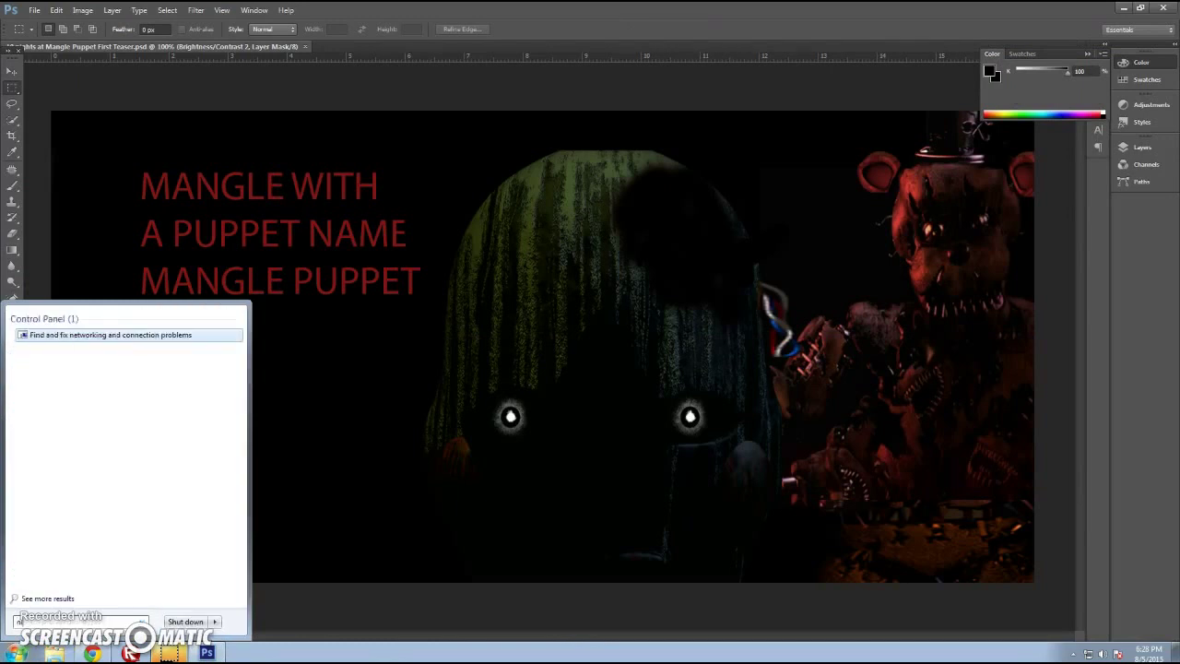
type("o")
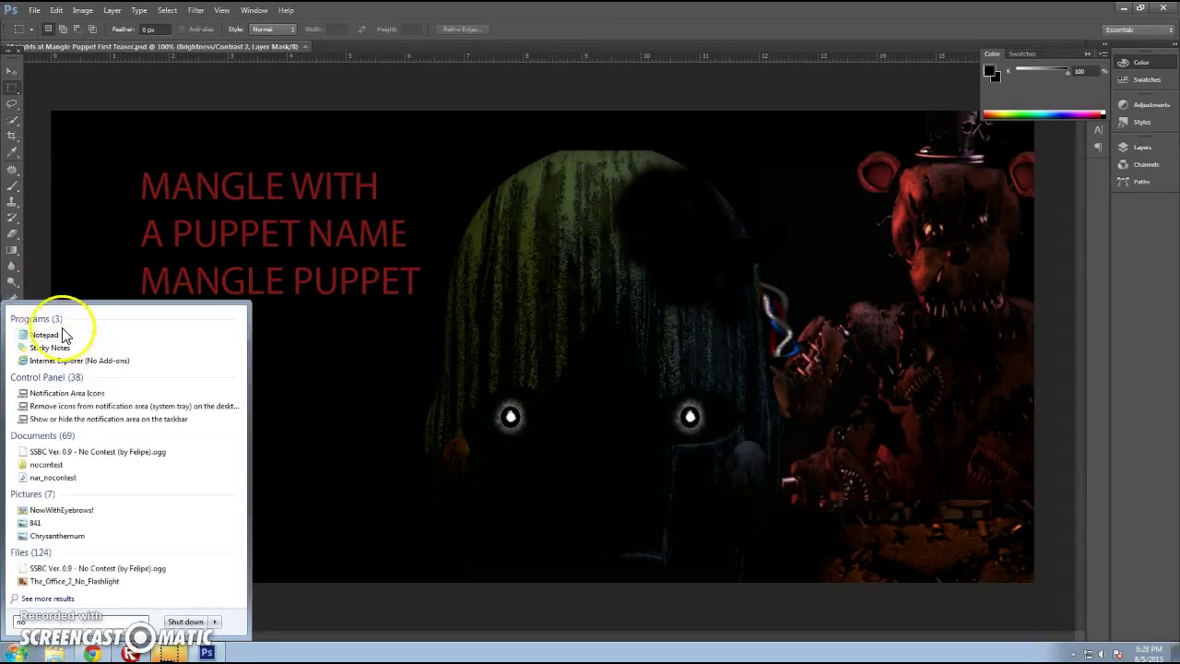
left_click(63, 333)
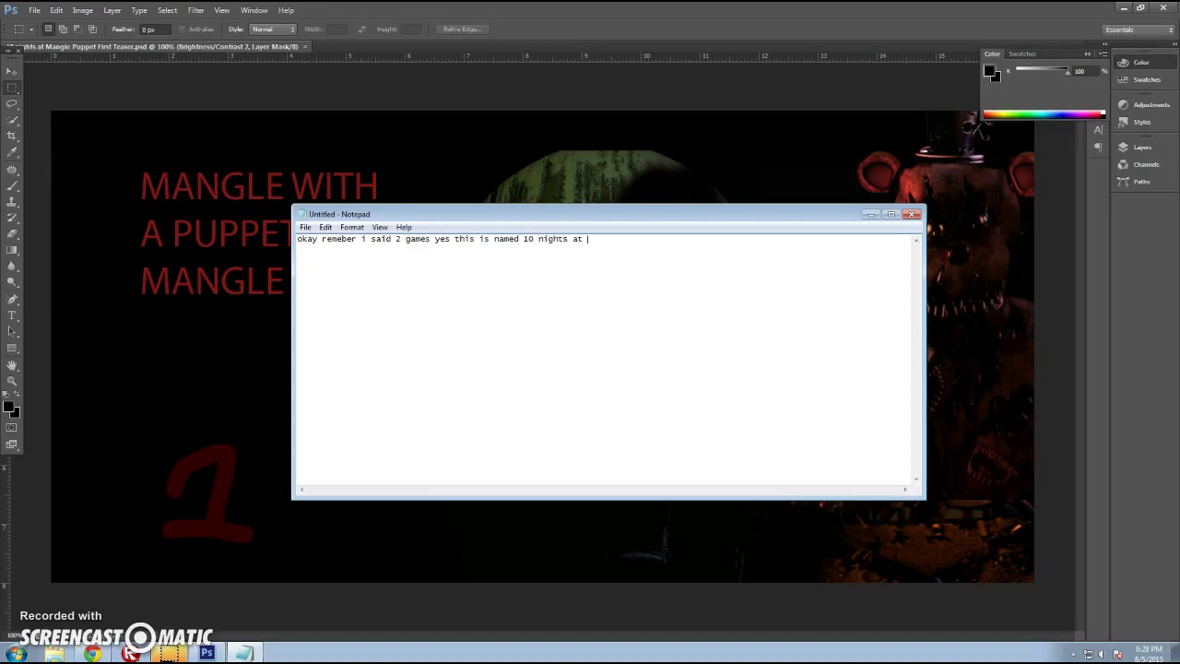
type("okay remeber i said 2 games yes this is named 10 nights at mangle puppet")
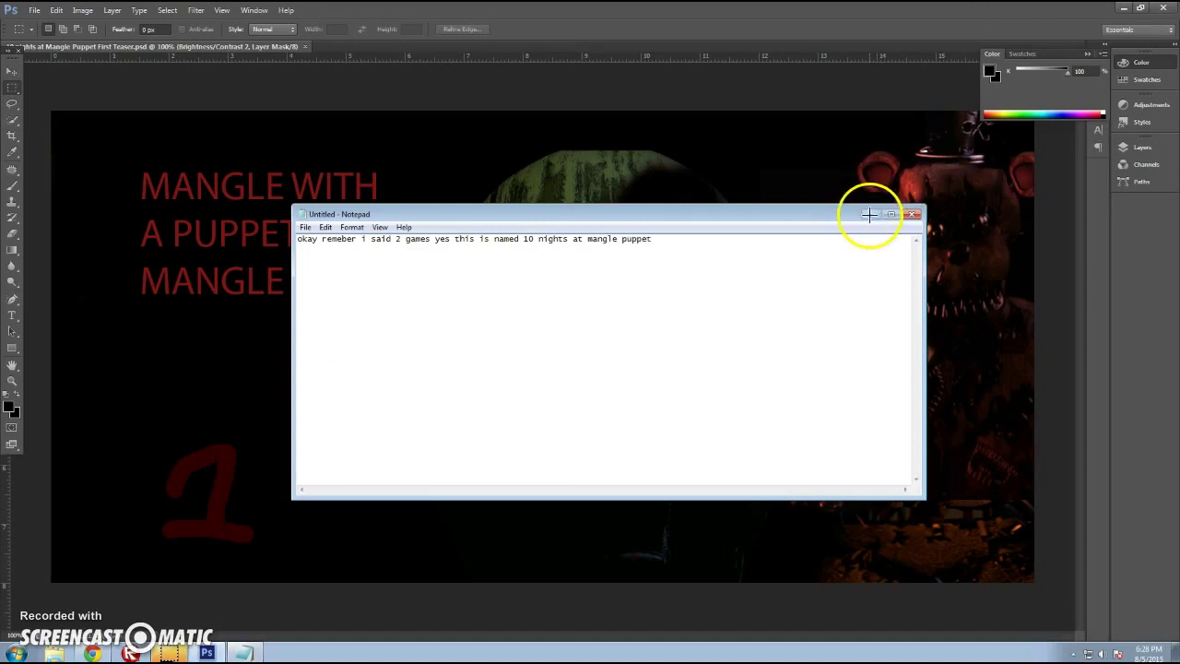
left_click(870, 213)
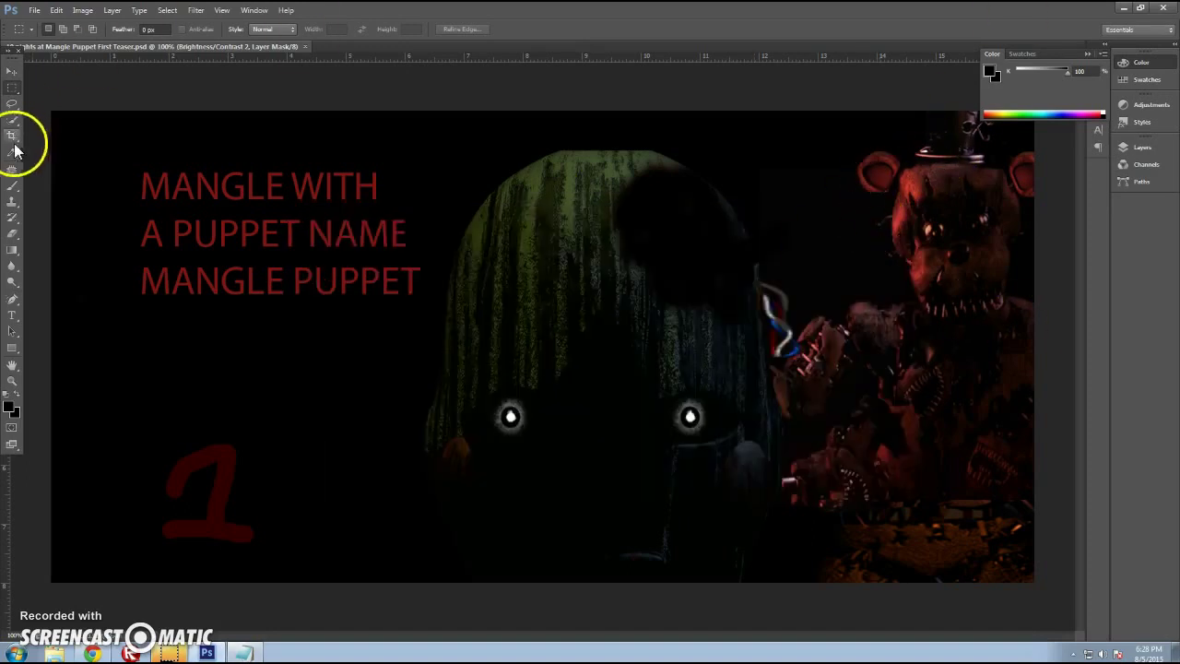
left_click(24, 170)
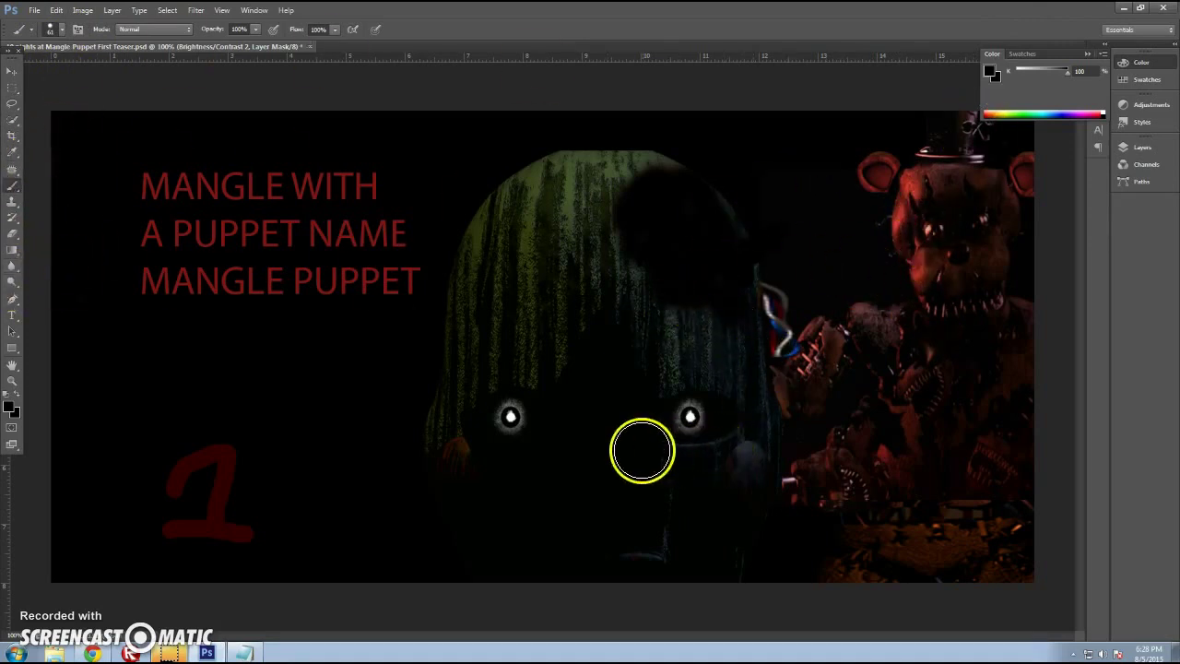
mouse_move(221, 488)
left_mouse_down()
mouse_move(253, 474)
mouse_move(231, 455)
mouse_move(176, 489)
mouse_move(229, 526)
mouse_move(221, 489)
mouse_move(197, 506)
mouse_move(203, 526)
mouse_move(233, 449)
mouse_move(158, 494)
mouse_move(179, 466)
mouse_move(165, 551)
mouse_move(245, 534)
left_mouse_up()
left_click(19, 226)
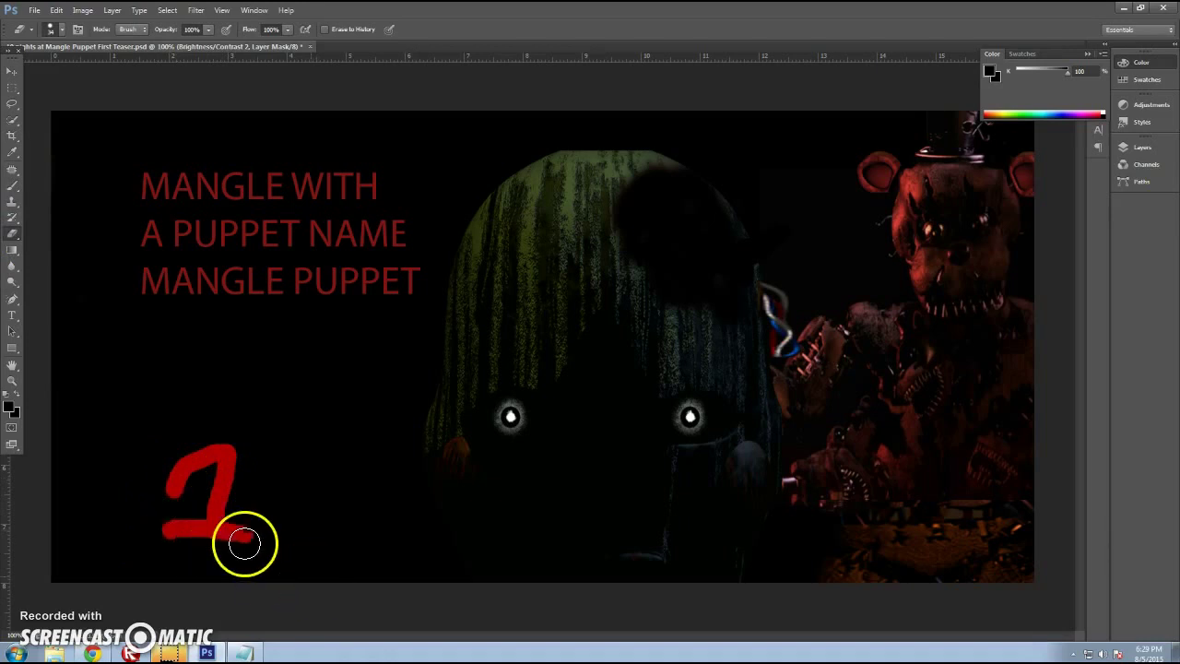
left_click(1164, 7)
left_click(589, 246)
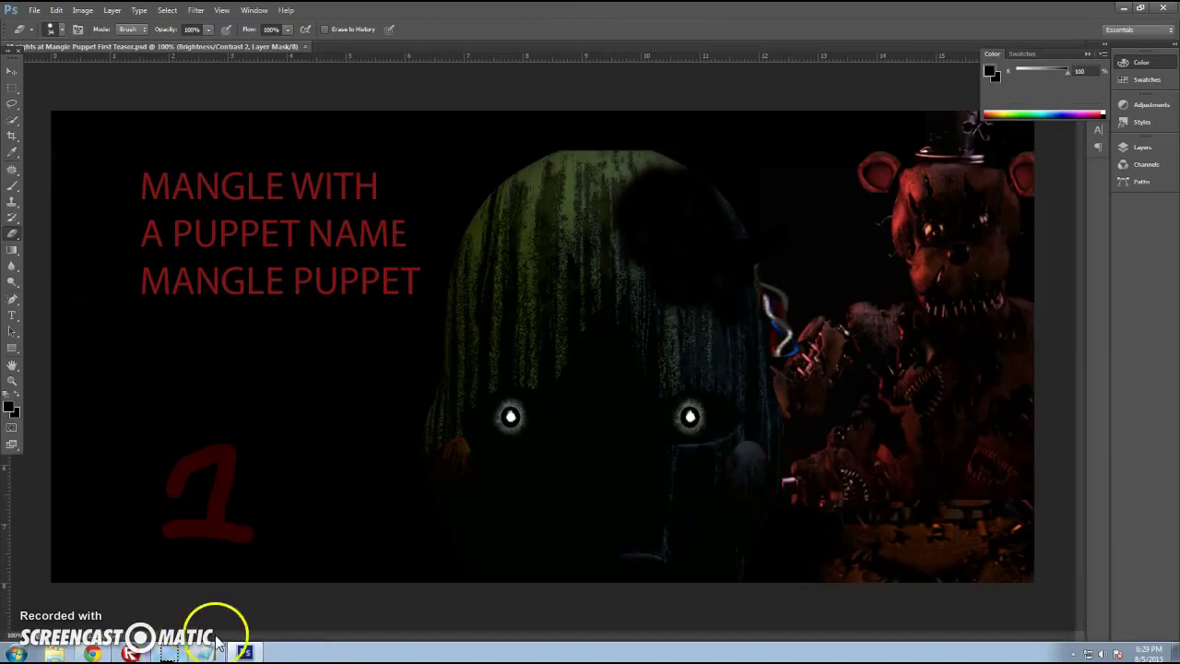
- Show the mangle puppet caption in Notepad, then hide all windows to reveal the desktop
left_click(215, 645)
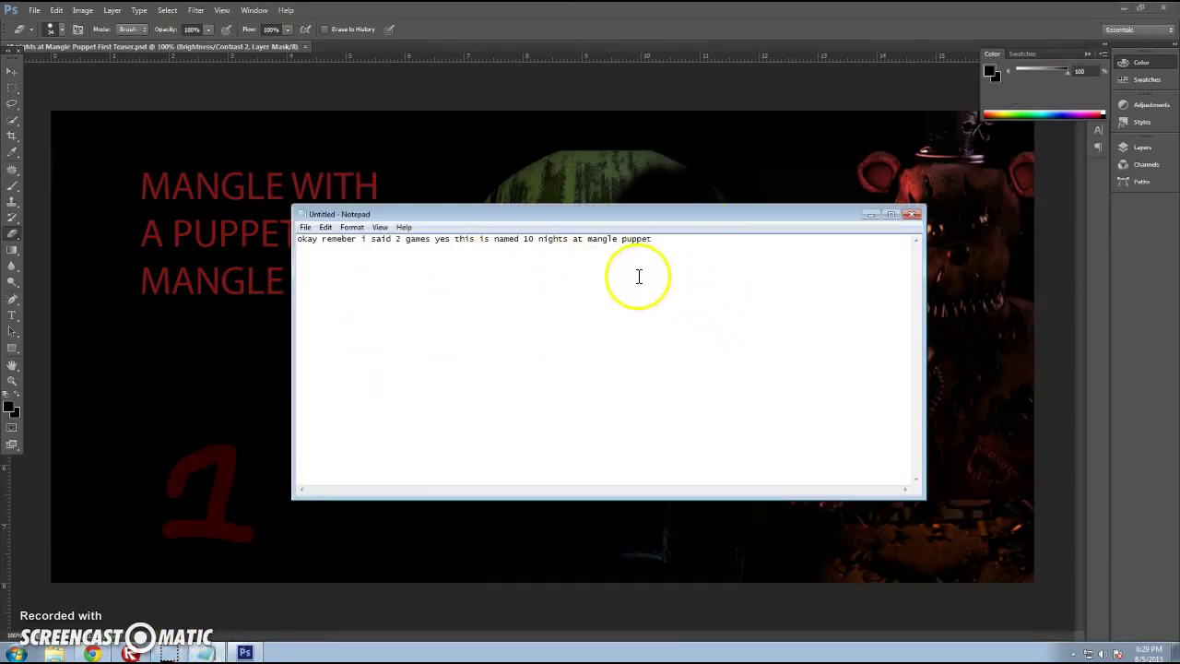
left_click(870, 214)
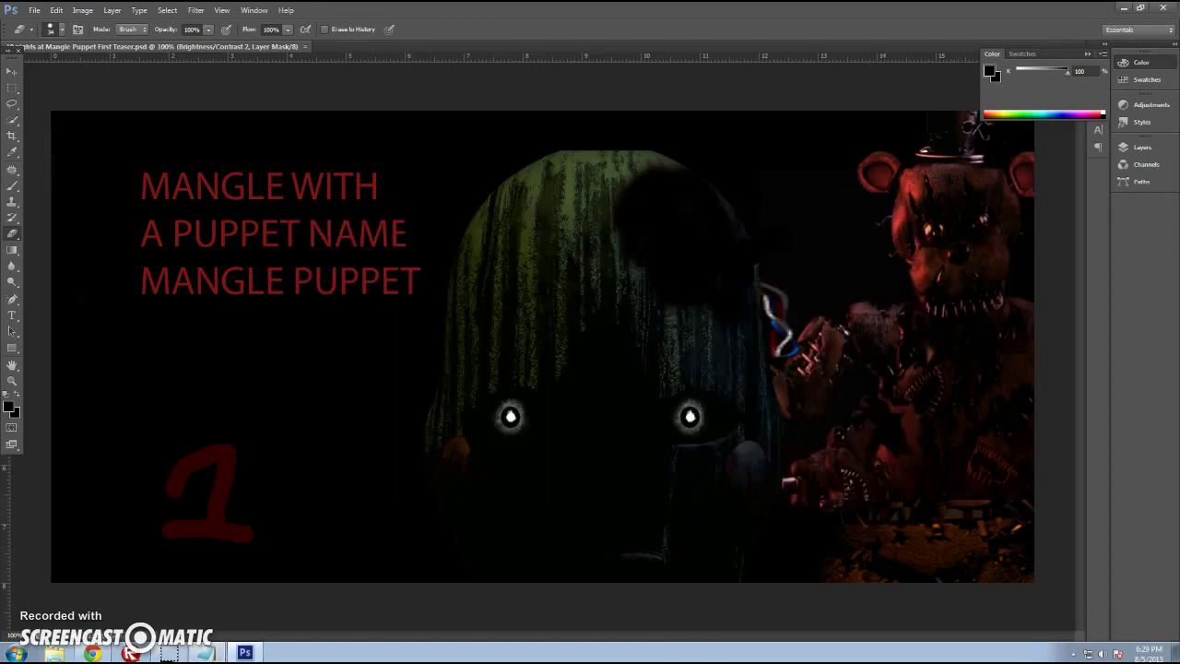
key("super+d")
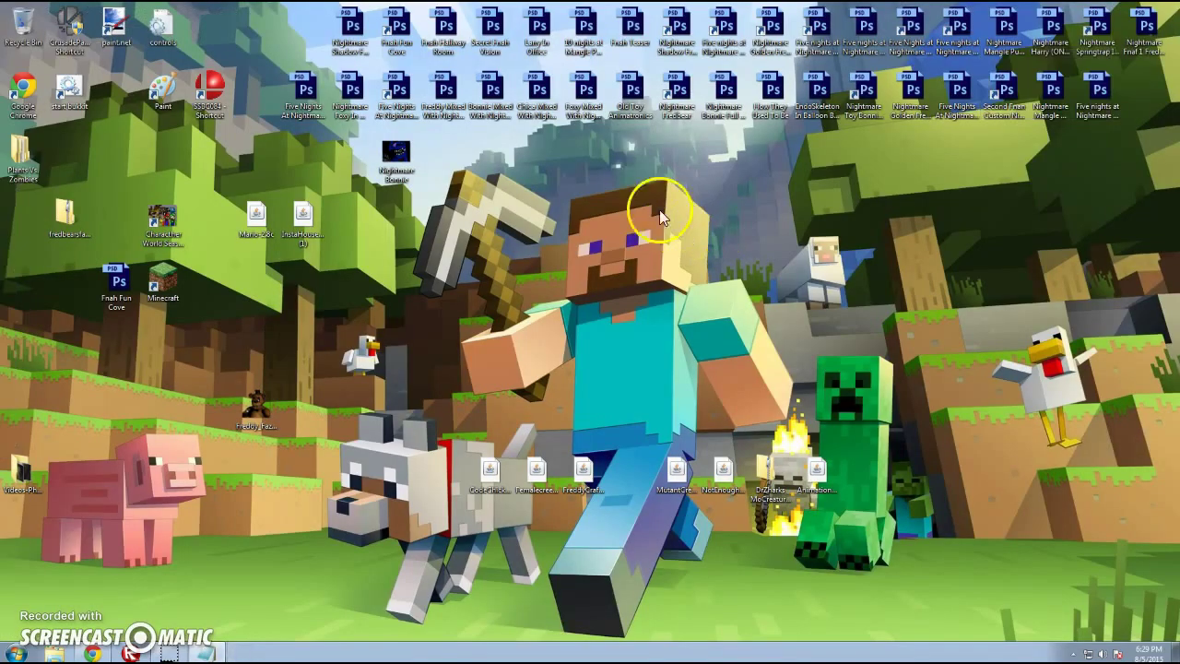
- Open the We Are Back teaser PSD from the desktop in Photoshop
double_click(633, 41)
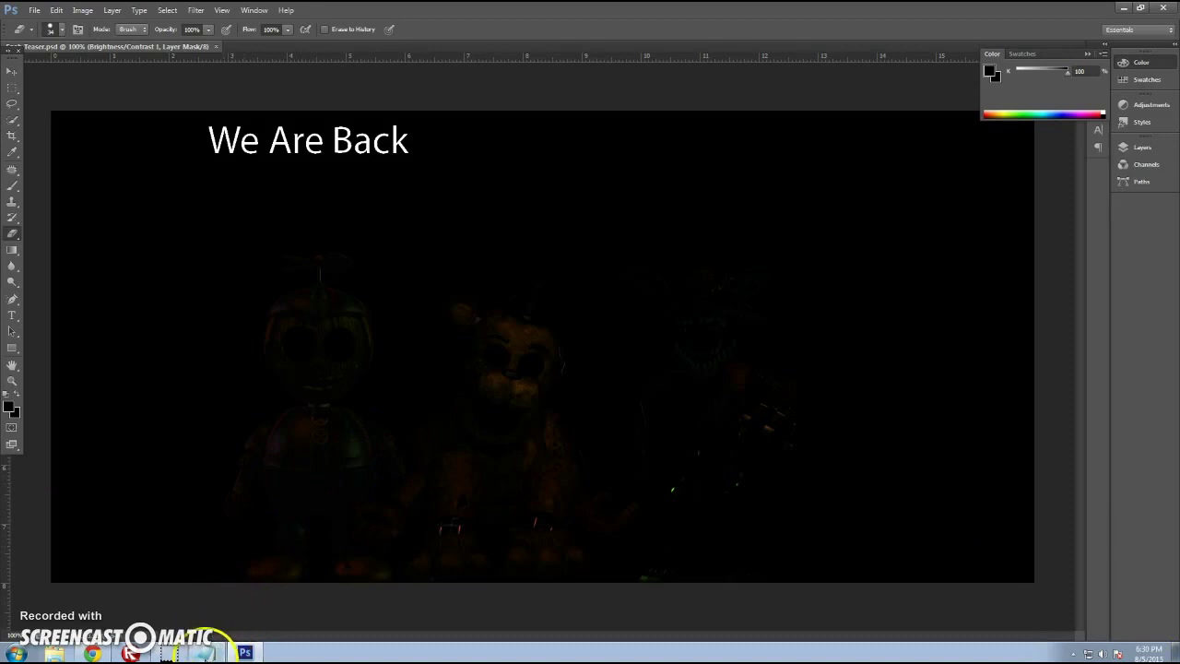
- Change the Teaser.psd Notepad caption to 'canceled', then close Photoshop
left_click(206, 652)
left_click_drag(669, 261, 66, 435)
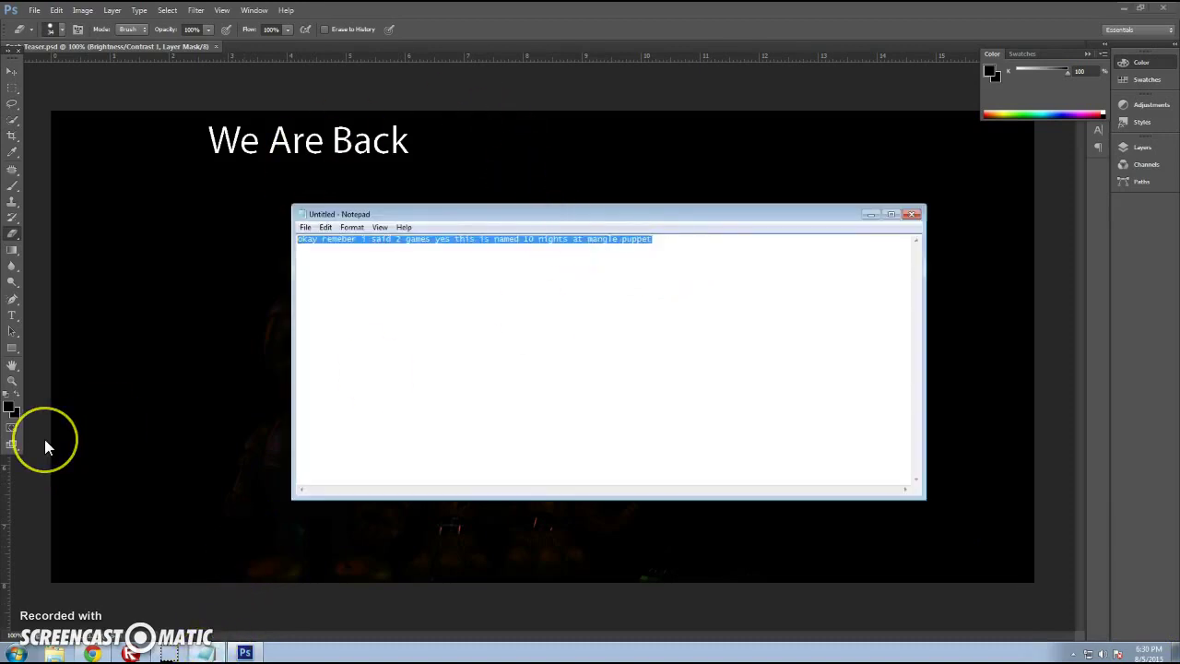
key("Delete")
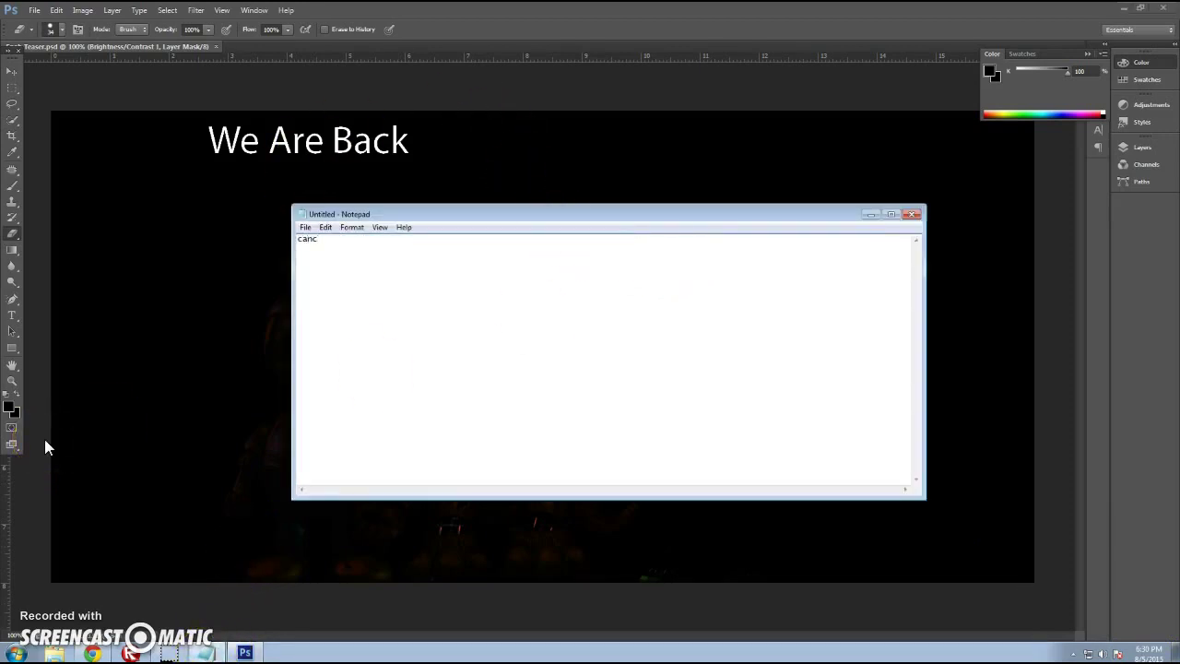
type("canceled")
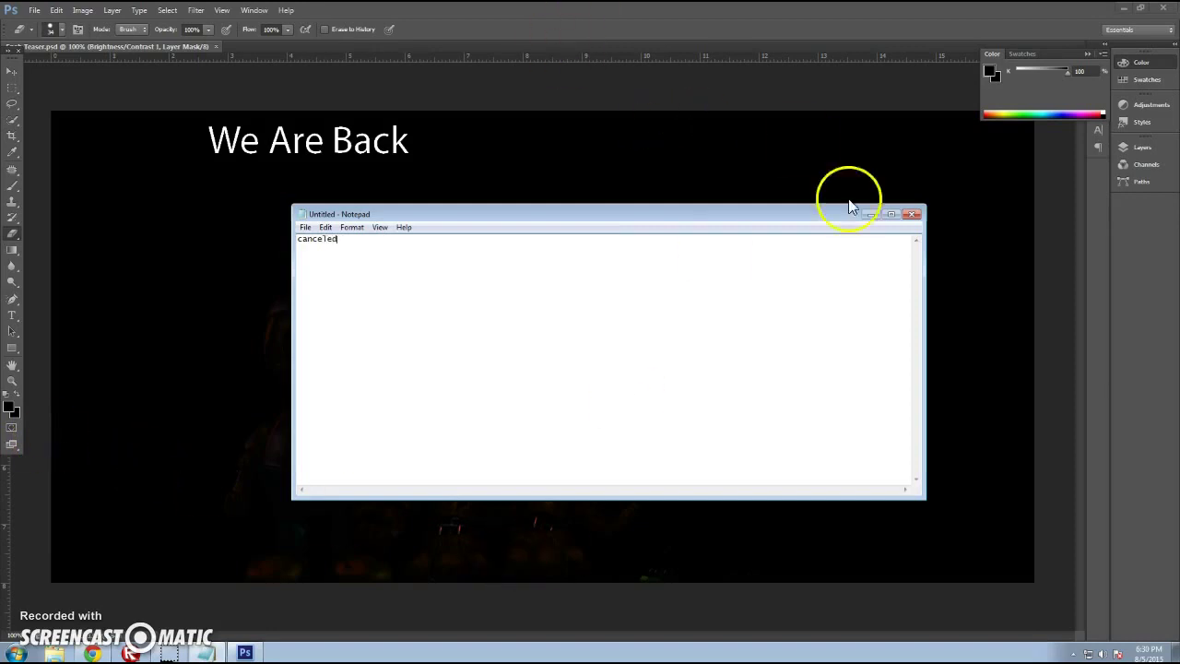
left_click(870, 216)
left_click(1167, 11)
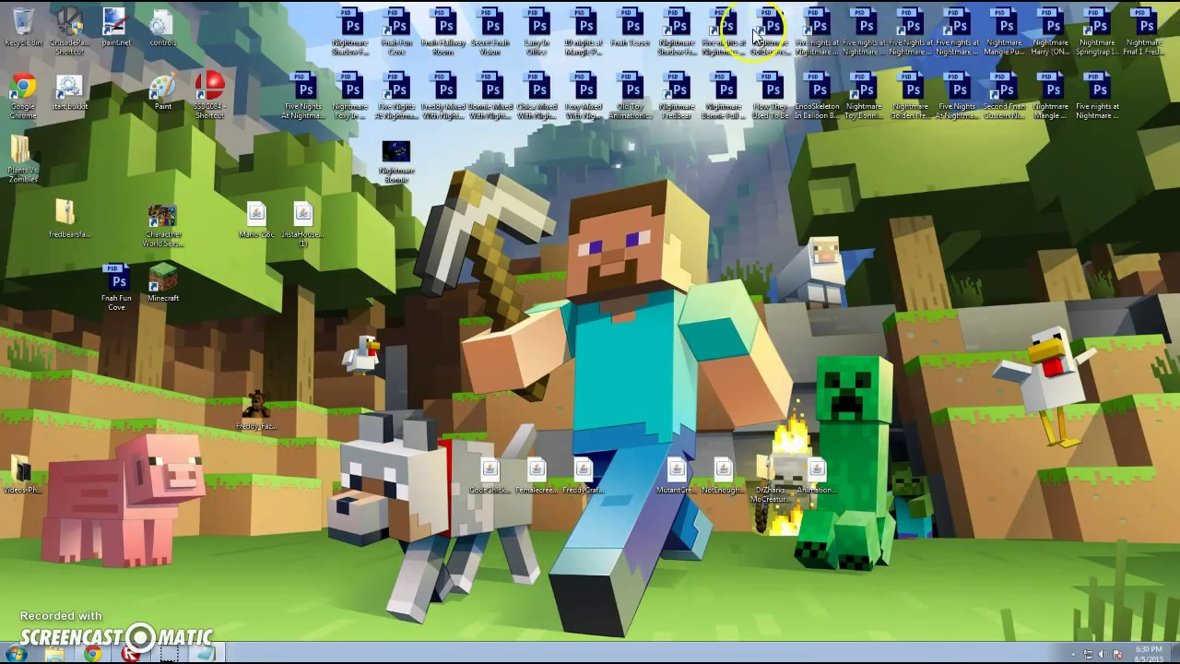
- Open the Maybe Me? edit, caption it 'this was made before fnaf 4 too', then close it
double_click(679, 29)
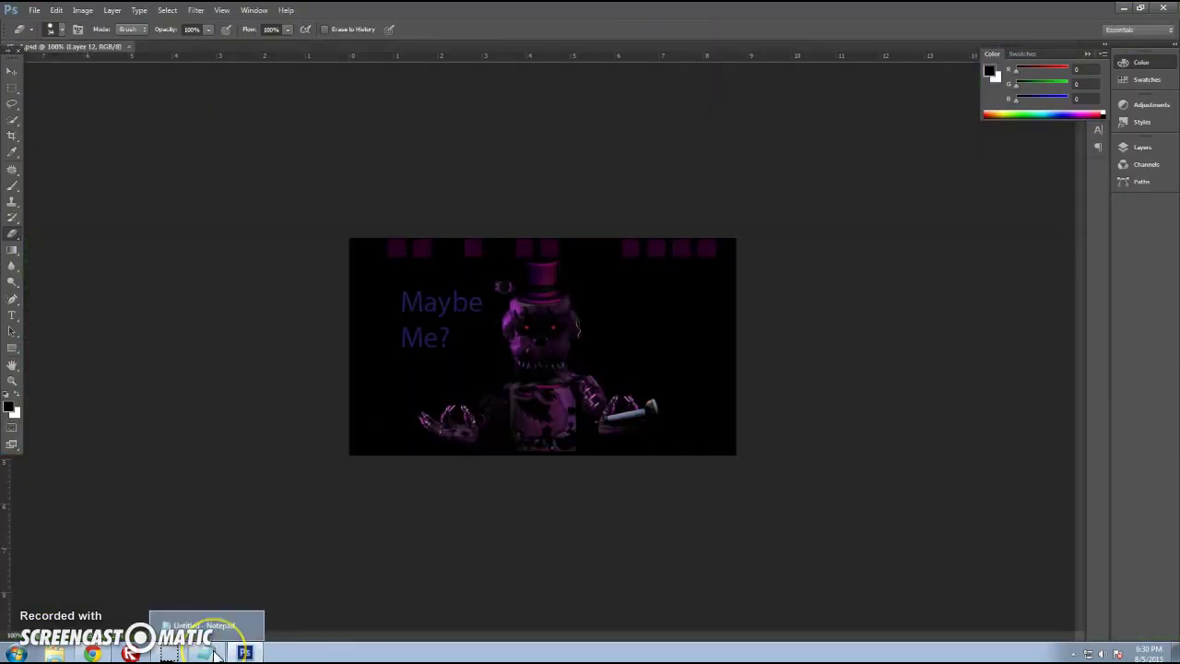
left_click(206, 653)
type("this was made before fnaf 4 too")
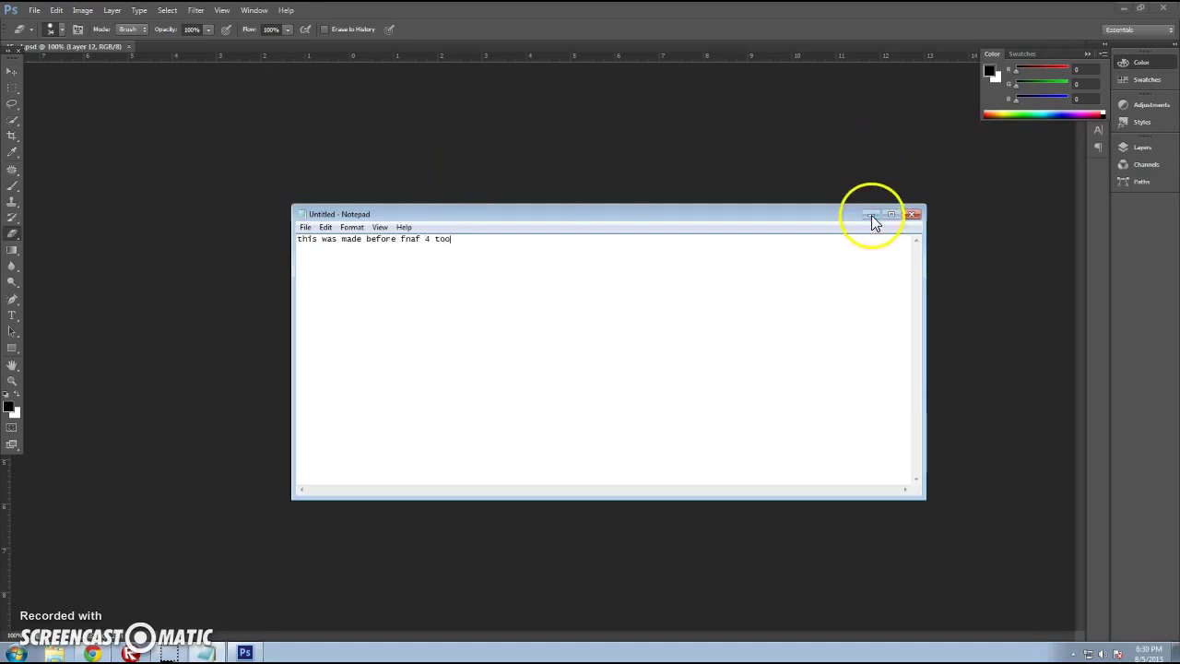
left_click(871, 215)
left_click(1164, 7)
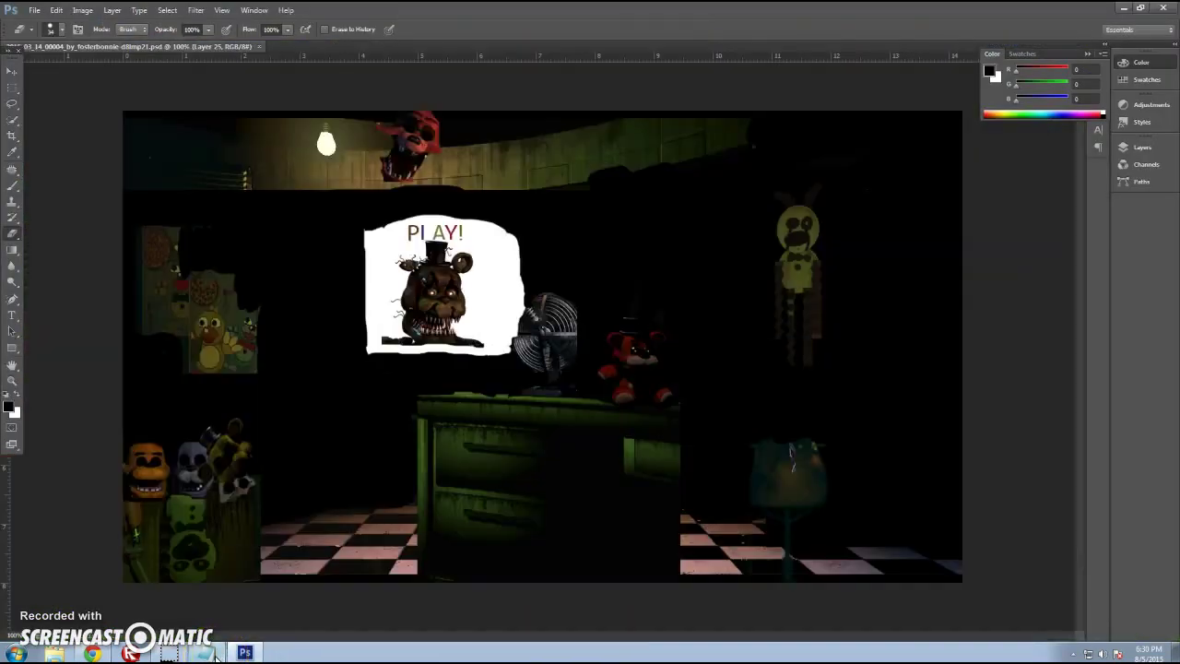
- Replace the Notepad caption with one saying the main menu was remade for five nights at nightmare
left_click(205, 654)
key("ctrl+a")
key("BackSpace")
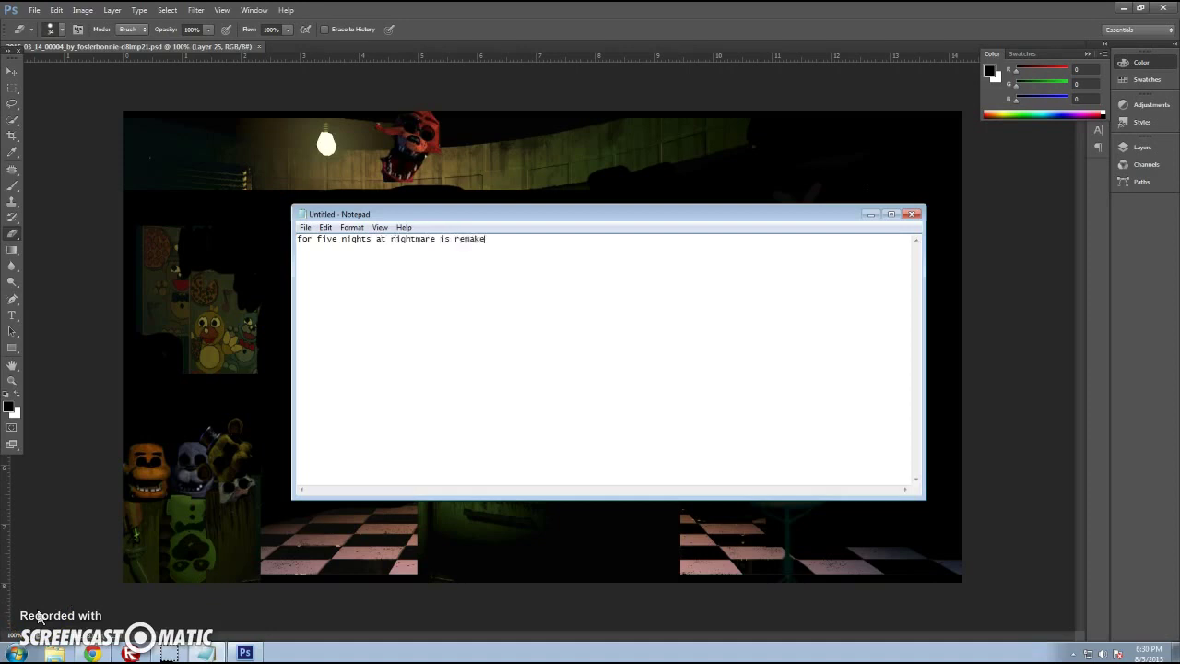
left_click(869, 214)
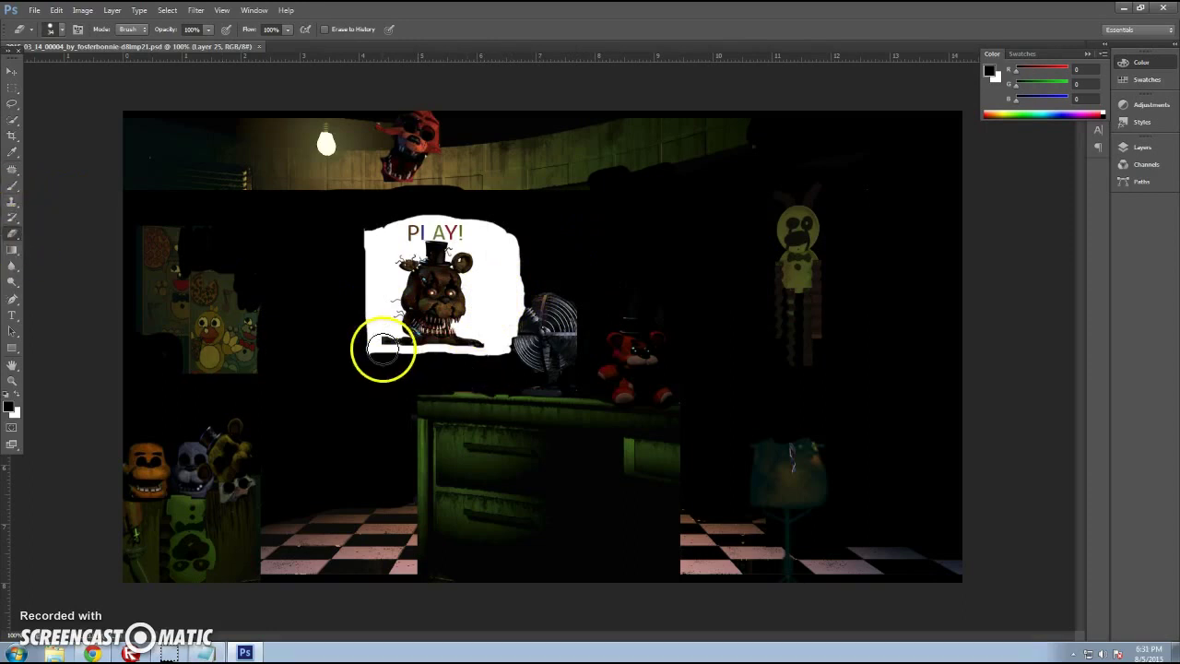
- Erase Freddy's dark lower part and paint the PLAY card's bottom edge white with a 31 px brush
mouse_move(387, 345)
left_mouse_down()
mouse_move(490, 348)
mouse_move(481, 324)
left_mouse_up()
left_click(12, 183)
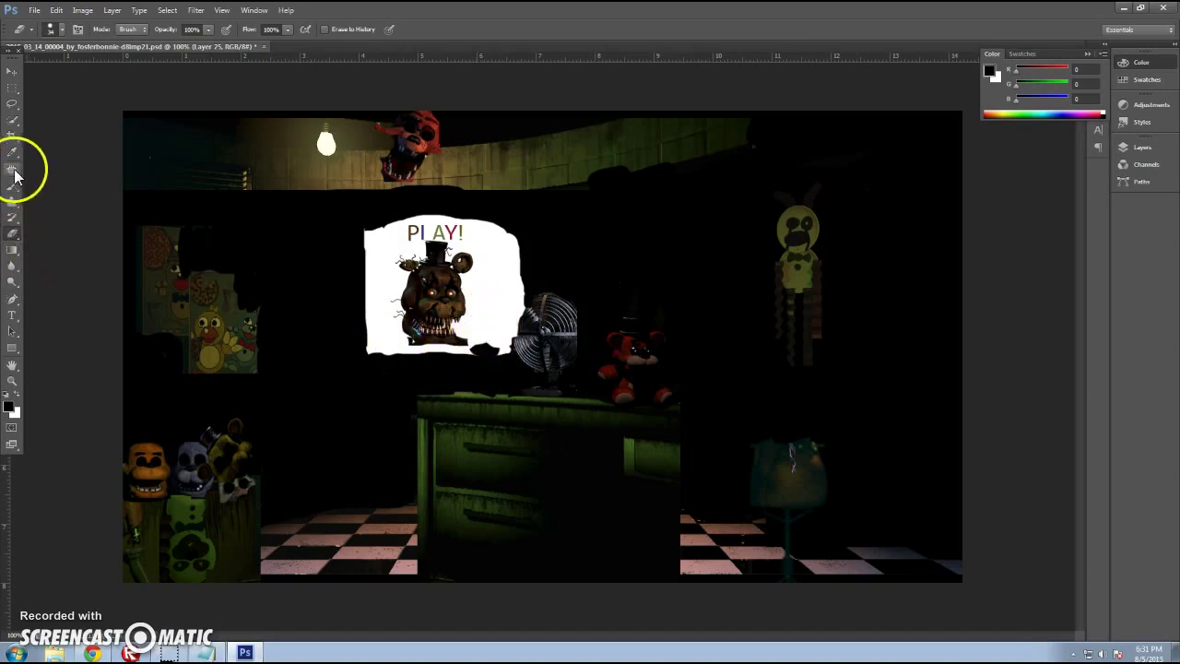
left_click(48, 36)
left_click(53, 70)
left_click(1104, 112)
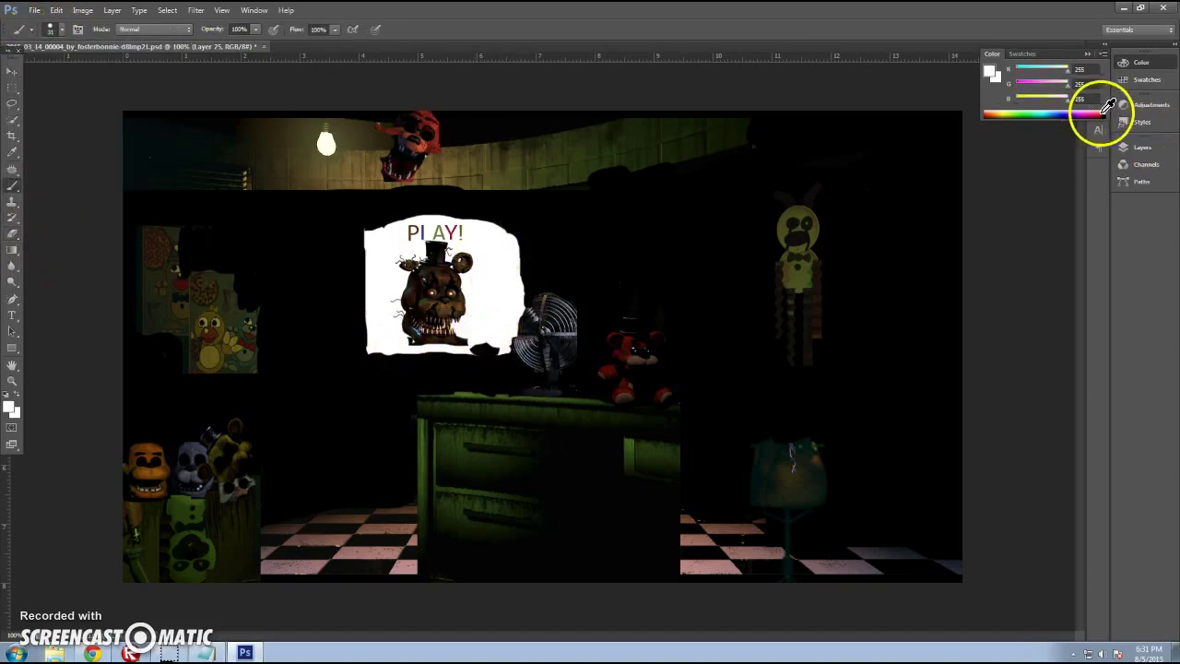
left_click(1105, 113)
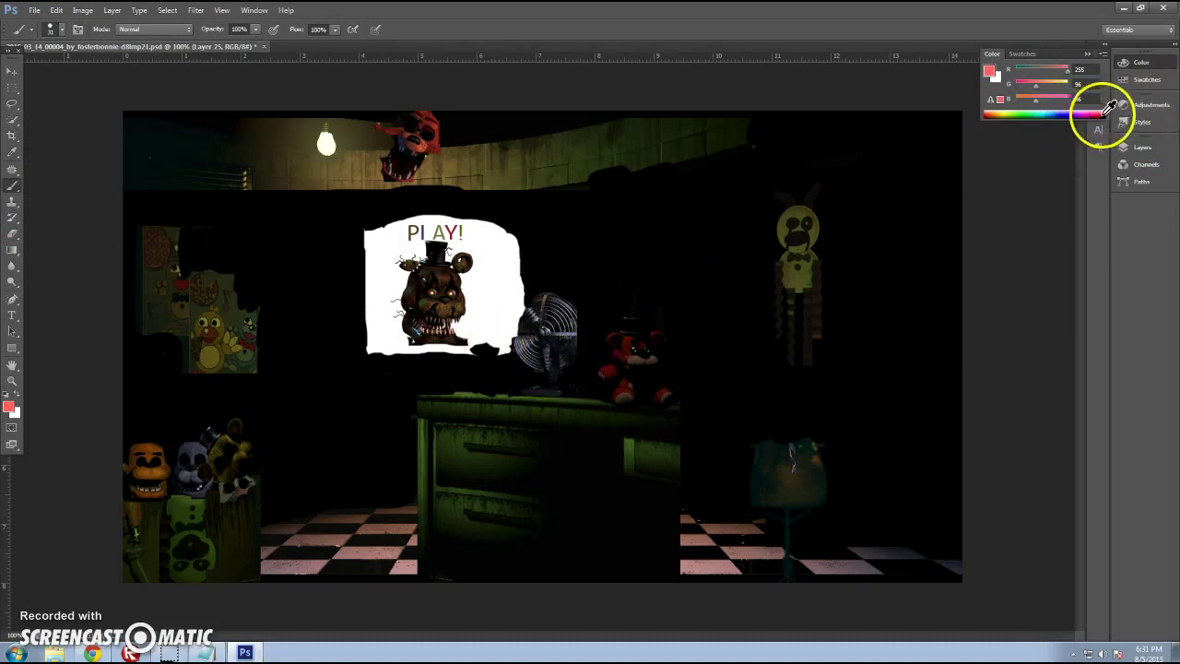
left_click(1102, 112)
mouse_move(485, 353)
left_mouse_down()
mouse_move(492, 342)
mouse_move(468, 350)
left_mouse_up()
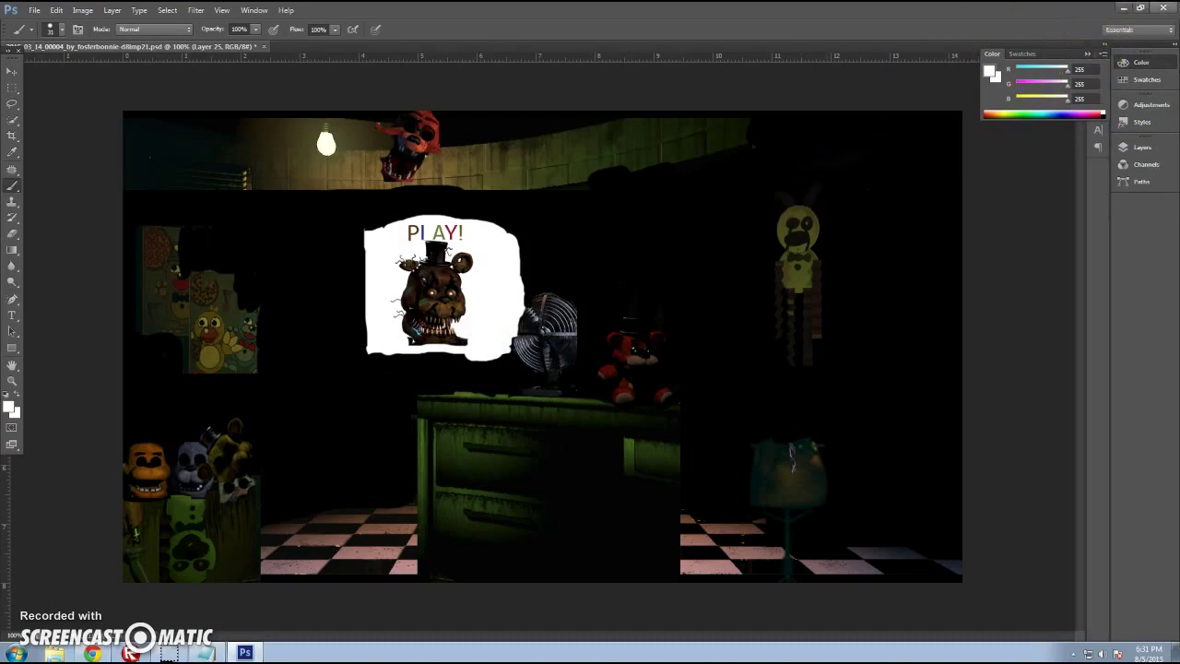
key("ctrl+w")
- Answer the save prompt and open the Nightmare Golden Freddy teaser PSD
left_click(536, 249)
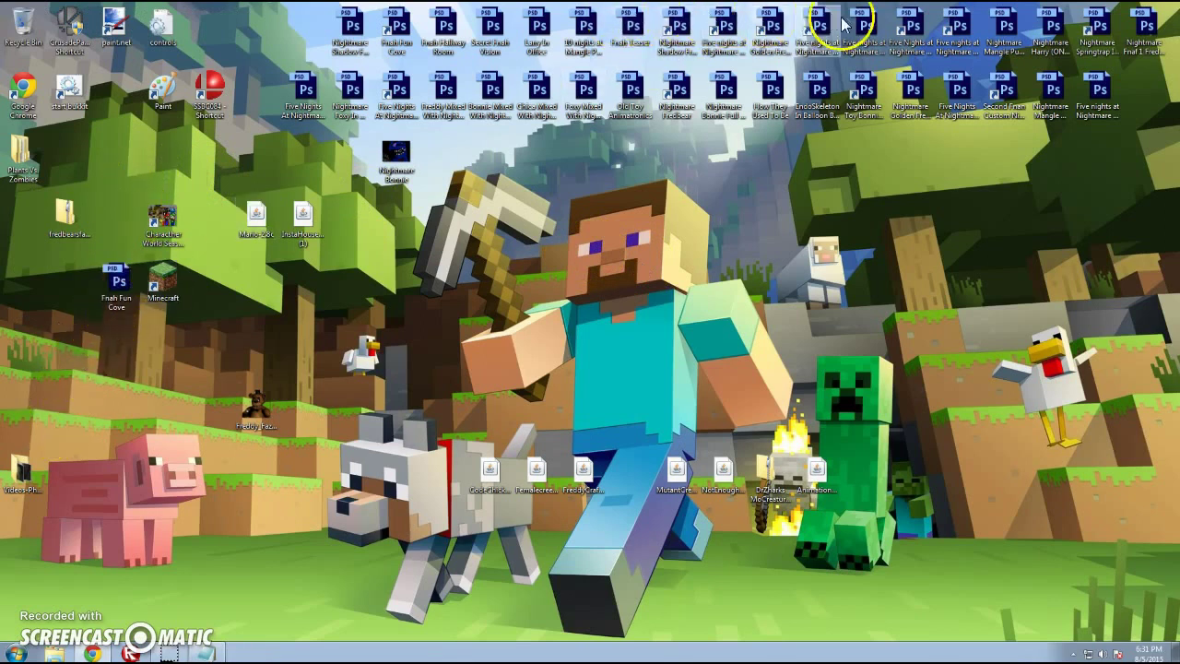
left_click(765, 28)
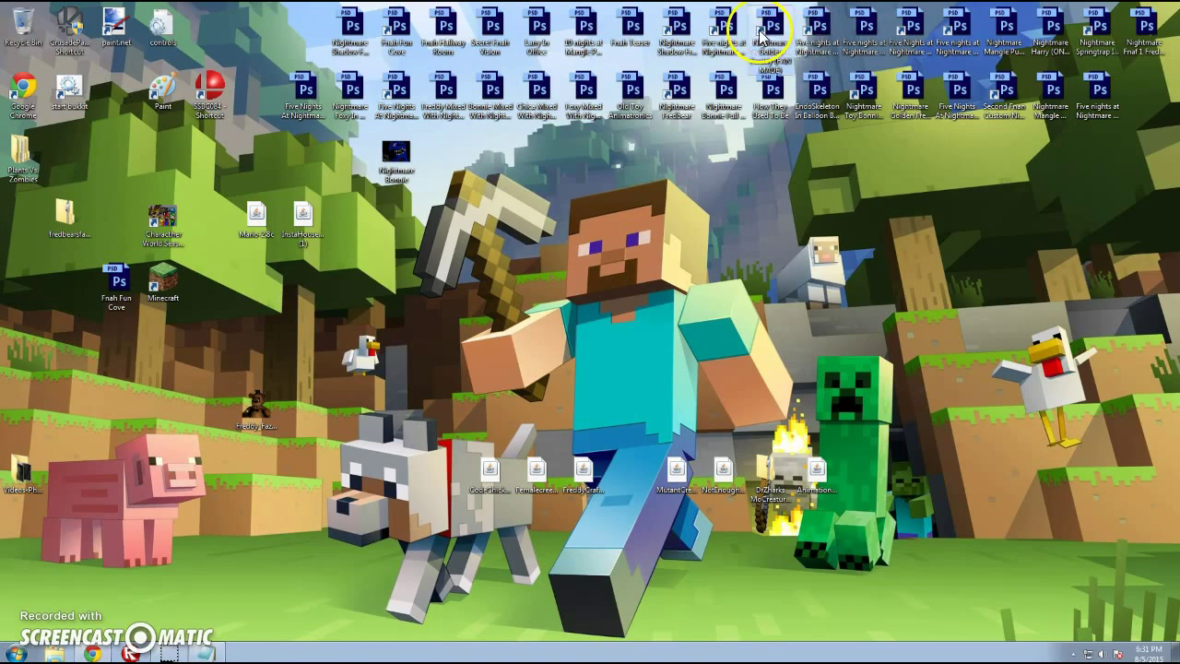
left_click(708, 32)
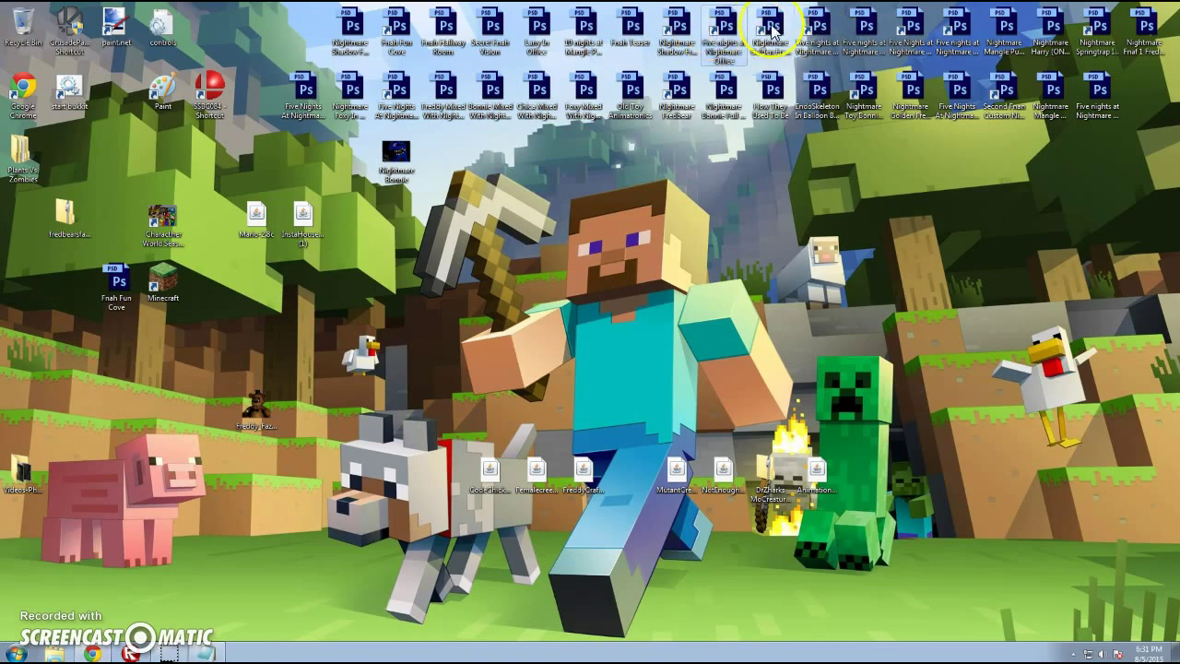
double_click(772, 30)
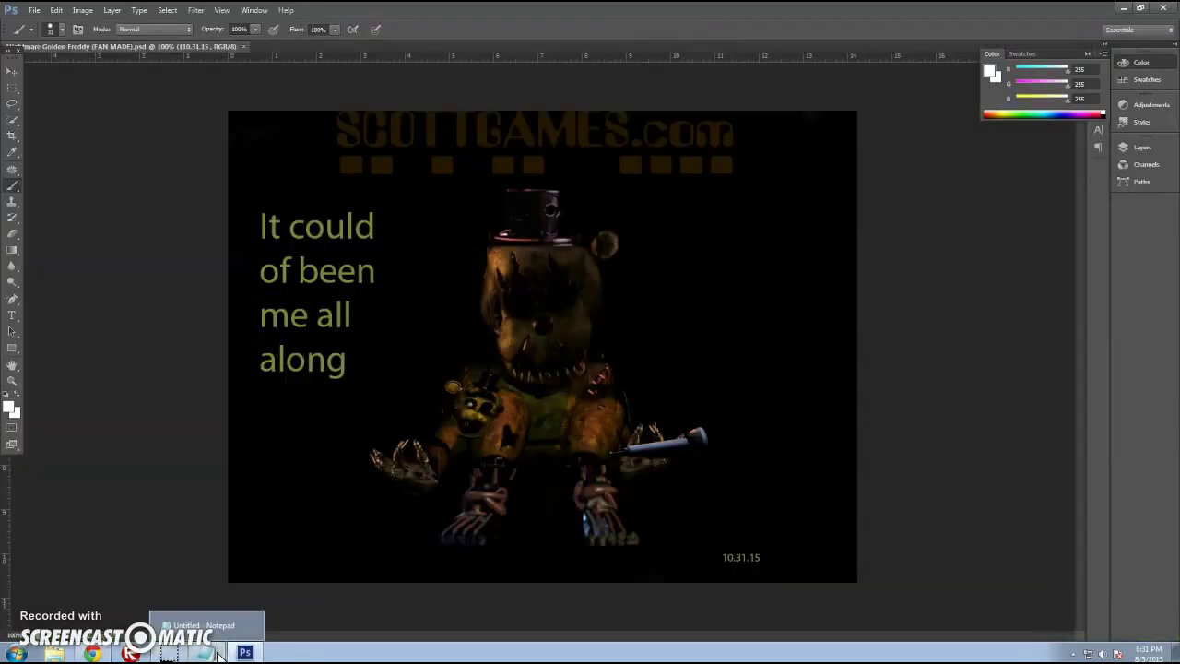
- Replace the Notepad caption with 'this was made before fnaf 4'
left_click(219, 654)
key("ctrl+a")
key("BackSpace")
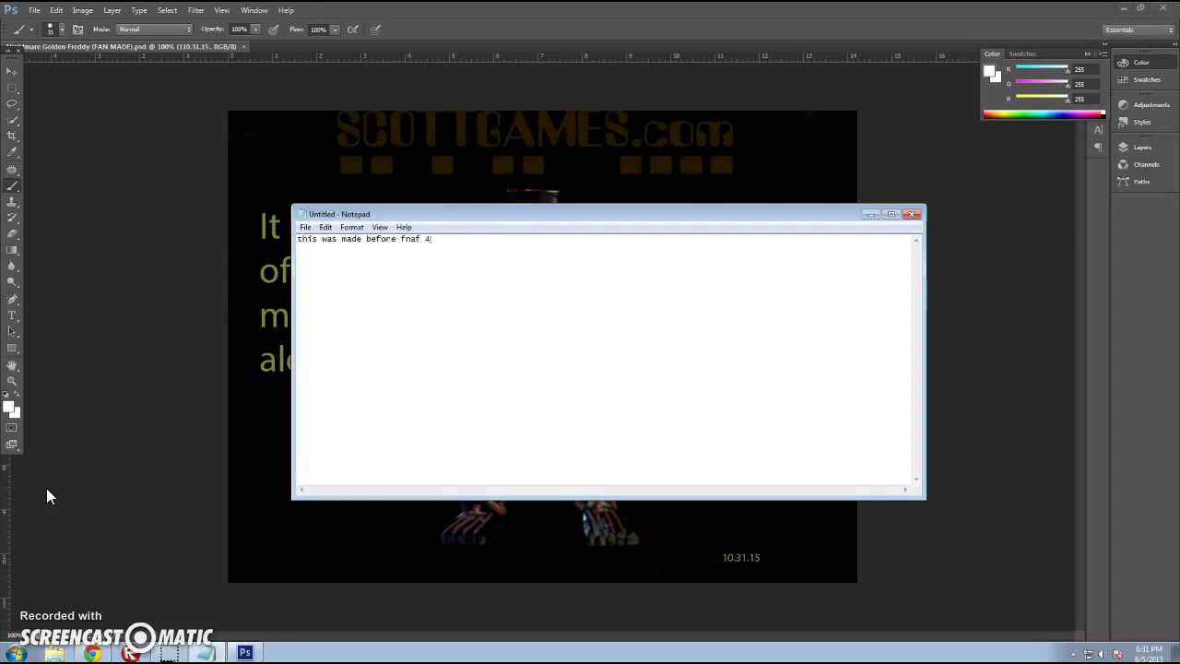
left_click(871, 215)
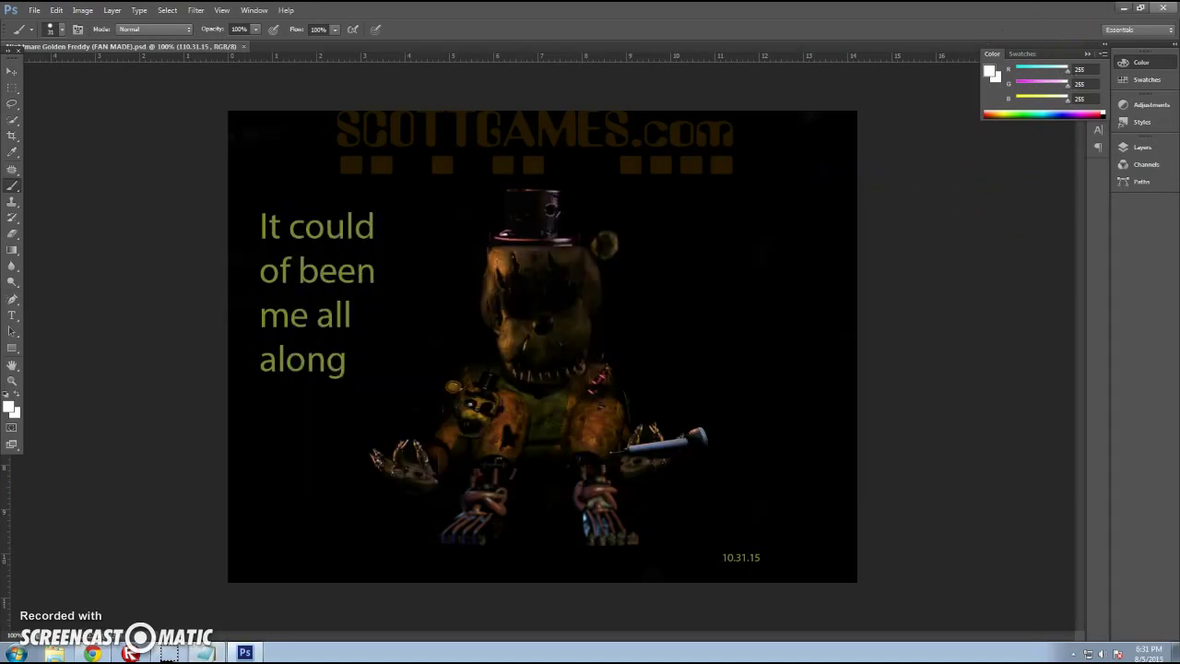
- Rasterize the text layer to paint on the teaser, then quit Photoshop via the save prompt
left_click(682, 251)
left_click(564, 251)
left_click(1164, 8)
left_click(548, 244)
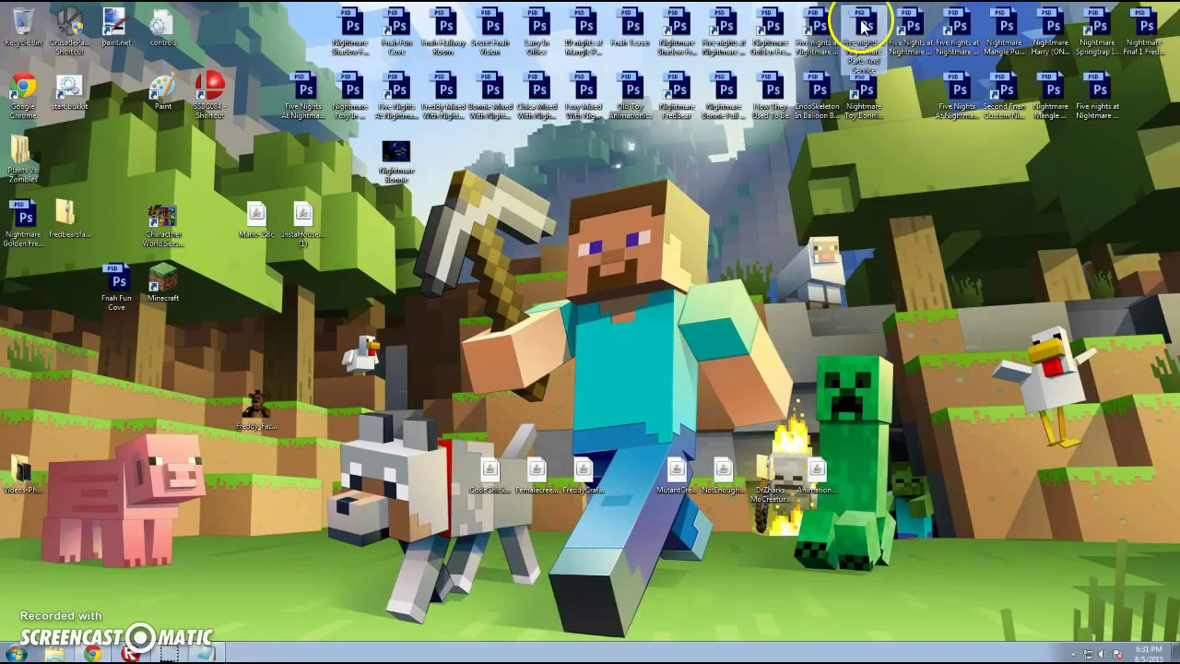
- Move the Golden Freddy file beside Fnaf Fun Cove and select the main menu image file
left_click_drag(31, 230, 772, 62)
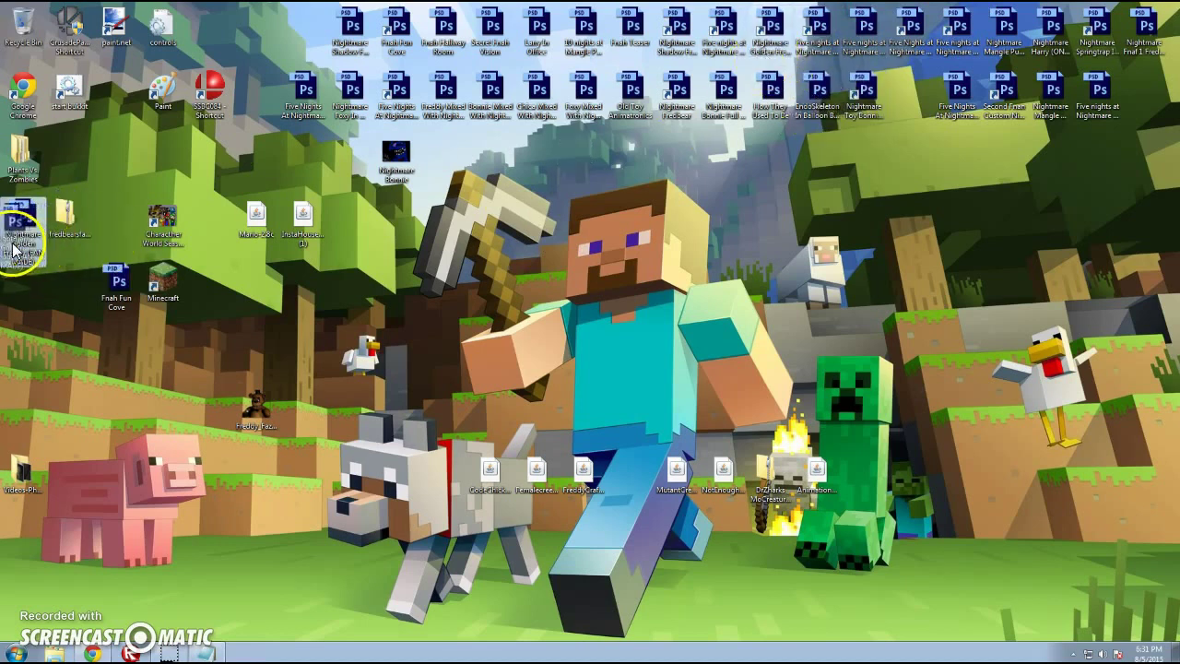
left_click_drag(772, 63, 60, 281)
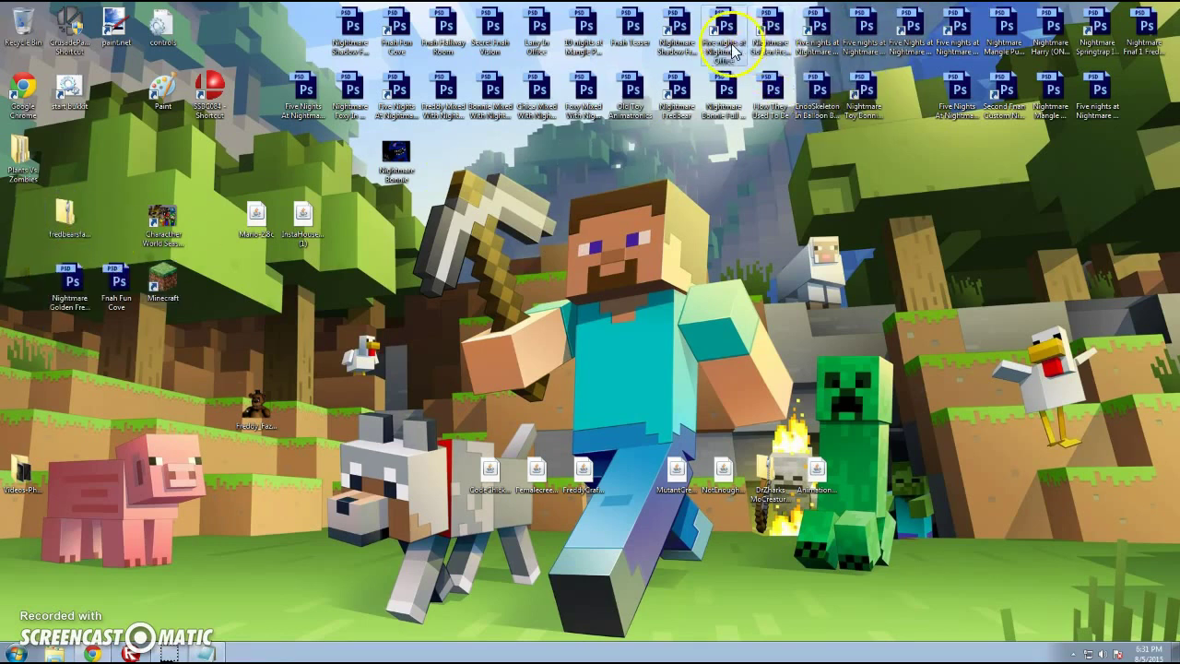
left_click(816, 42)
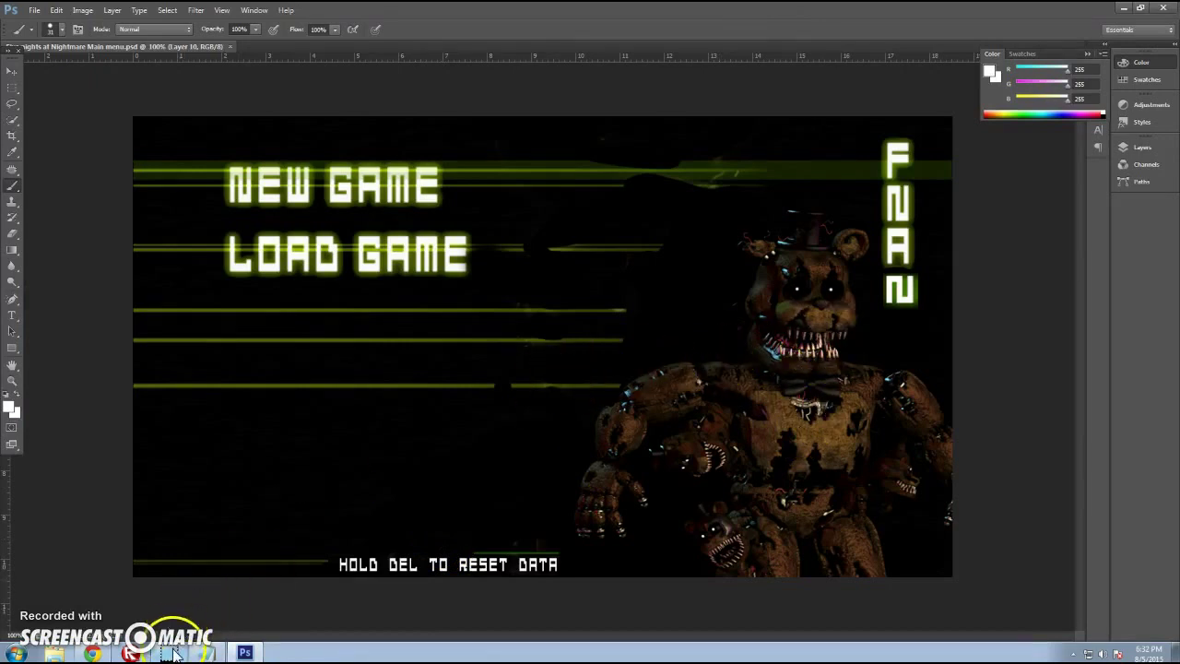
mouse_move(168, 652)
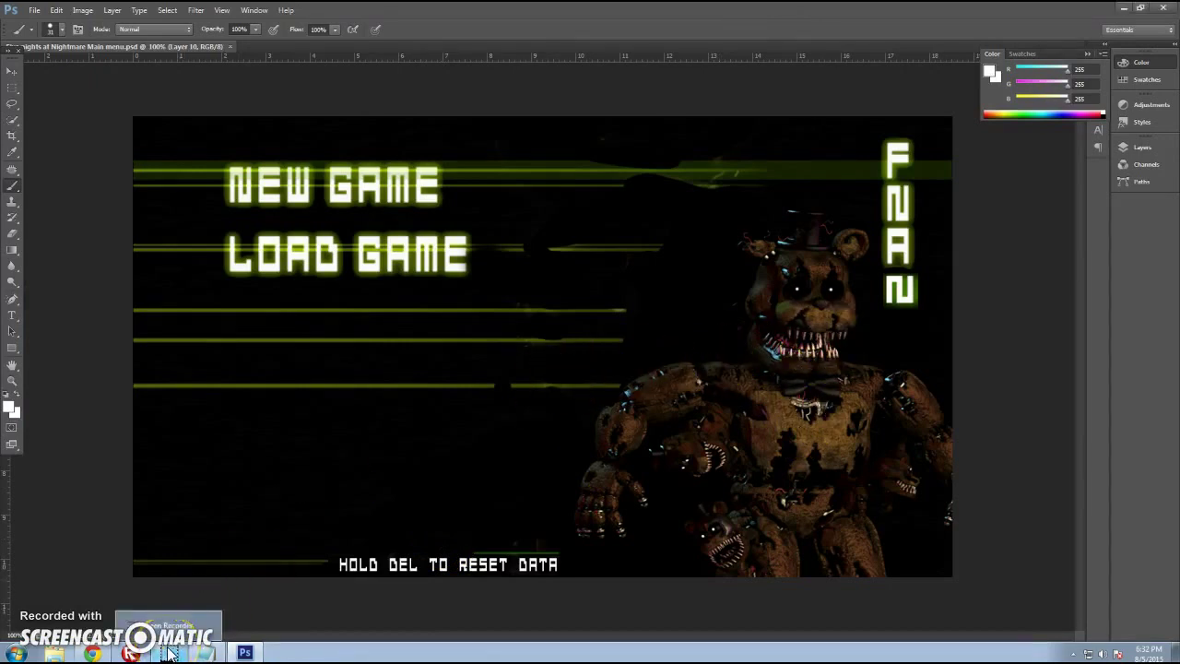
- Caption the main menu 'this is fnanightmare main menu i remaked it' and minimize Photoshop
left_click(212, 647)
key("ctrl+a")
key("Delete")
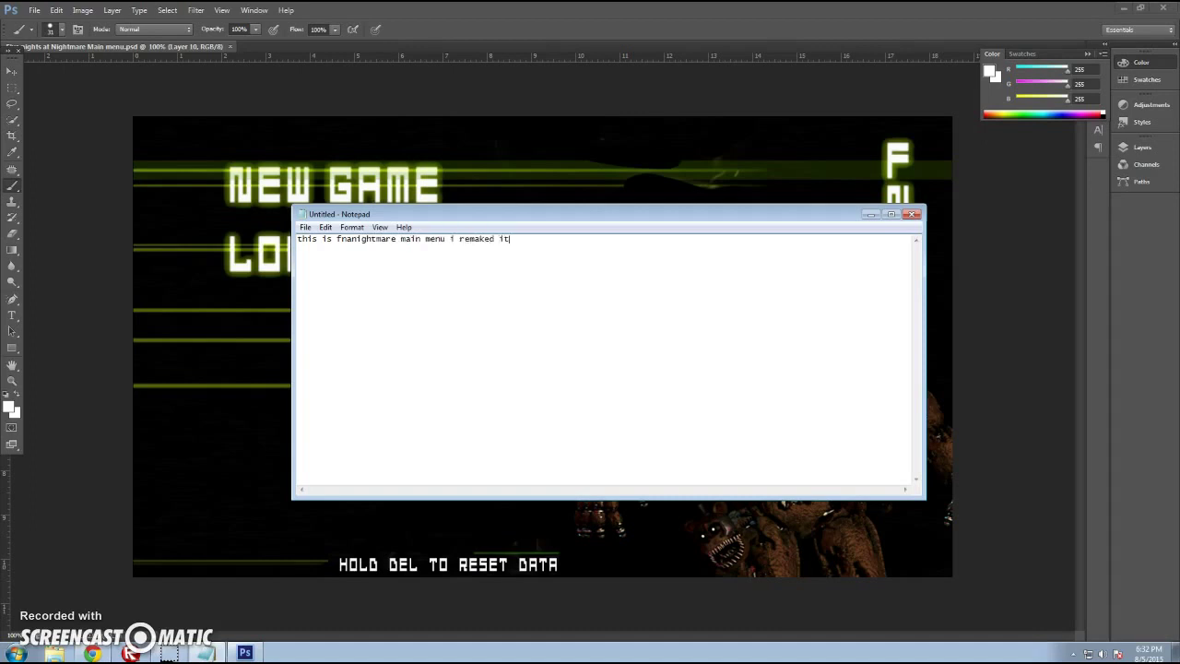
left_click(871, 216)
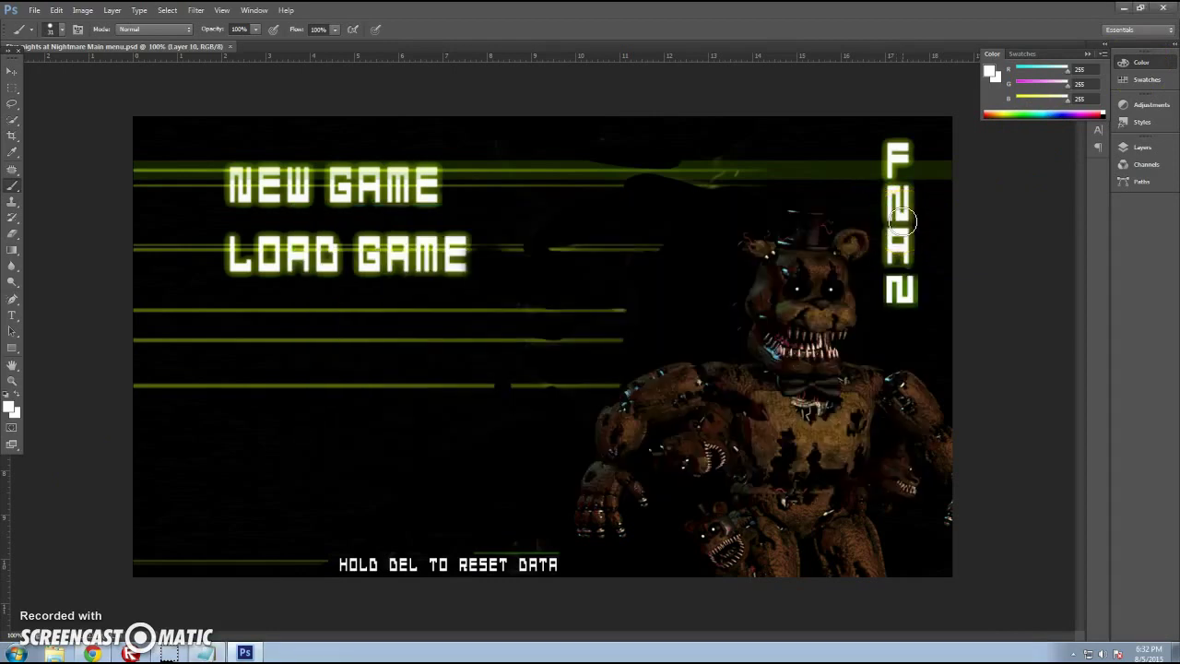
left_click_drag(901, 219, 972, 451)
left_click(1120, 7)
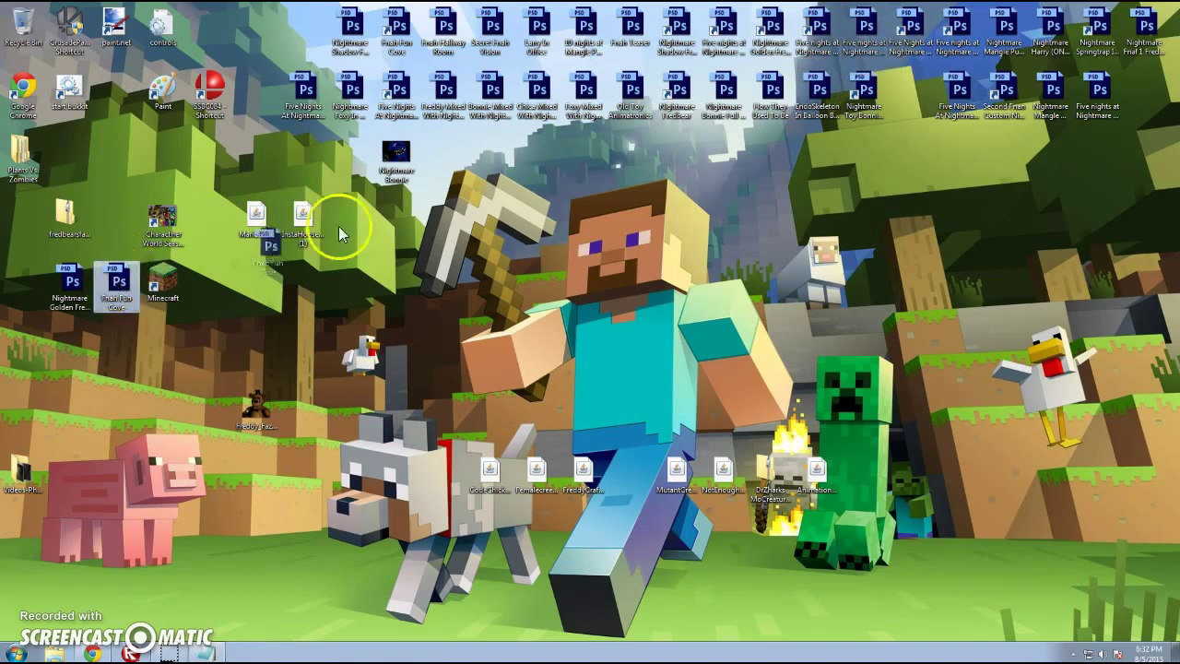
- Open the Nightmare Parts and Service edit from the desktop
left_click(117, 284)
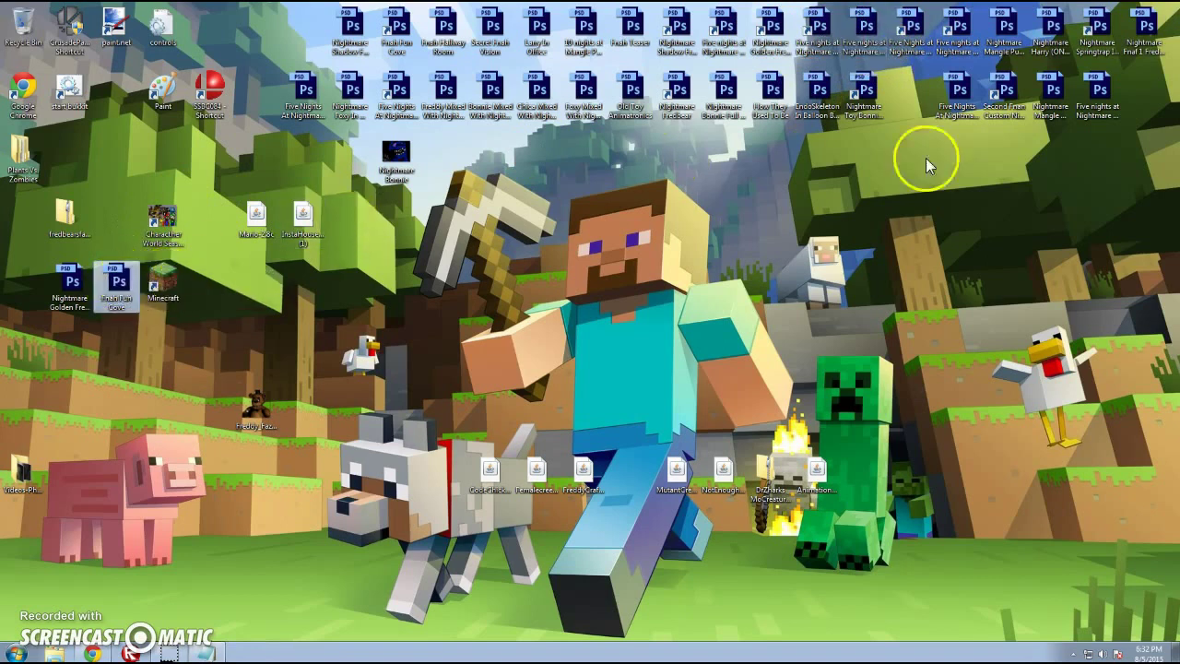
left_click(1005, 99)
left_click(772, 27)
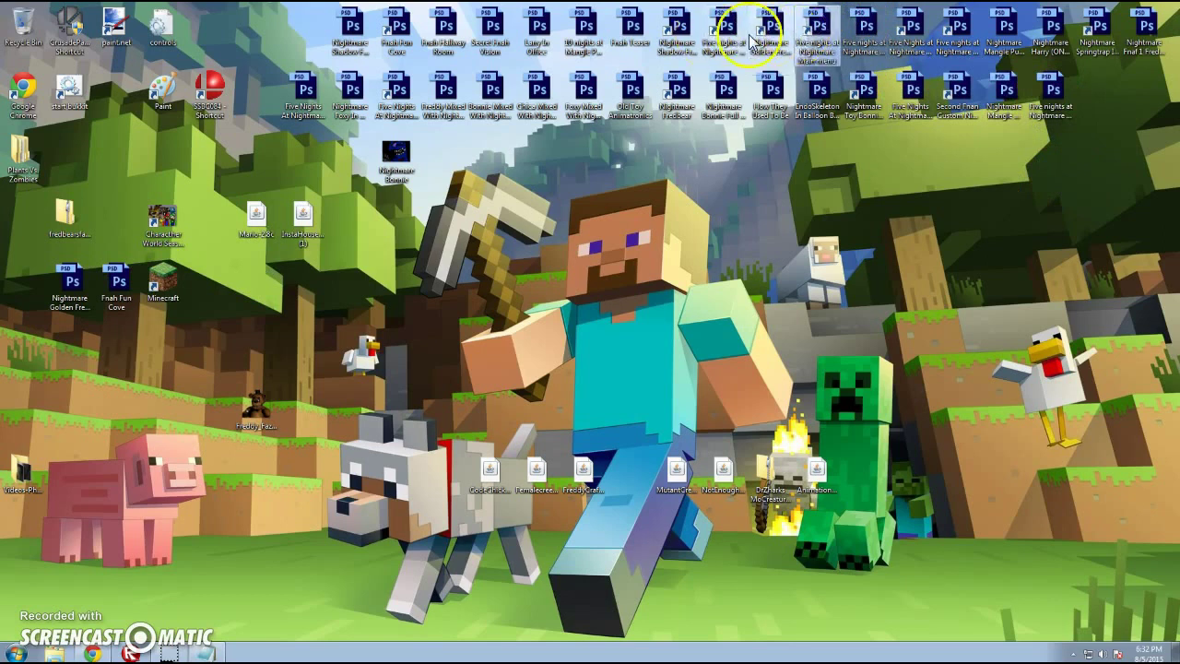
left_click(866, 31)
double_click(866, 30)
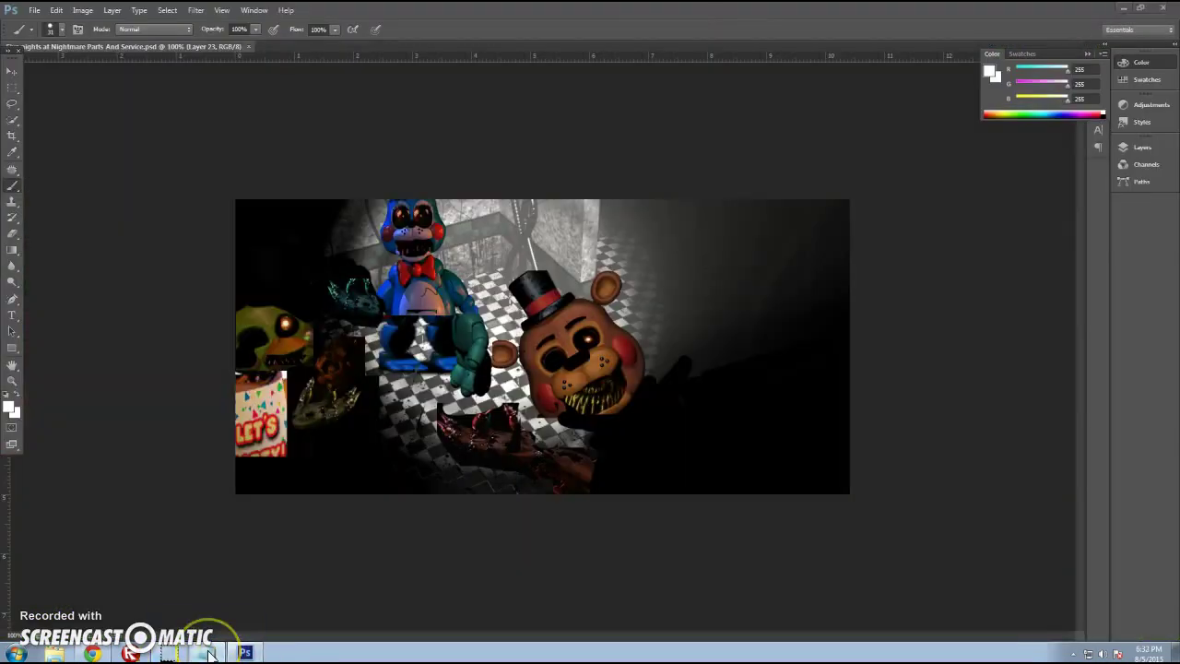
- Caption it 'this is gonna be deleted since it looks terrible' and close Photoshop
left_click(206, 652)
key("ctrl+a")
key("BackSpace")
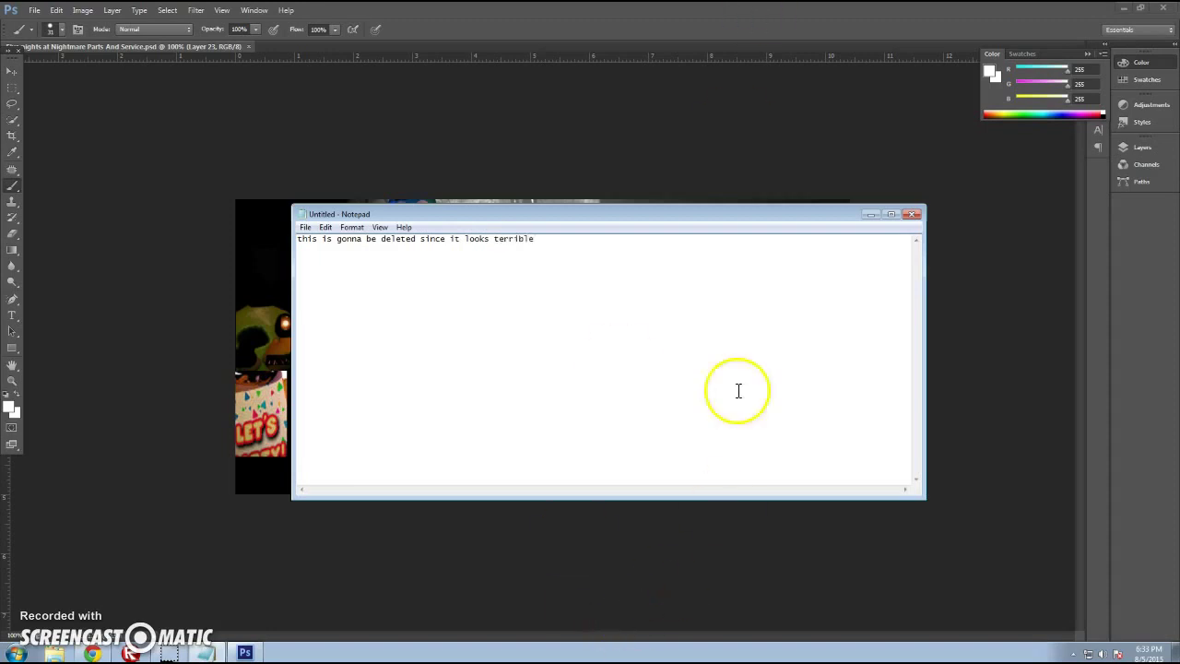
left_click(870, 213)
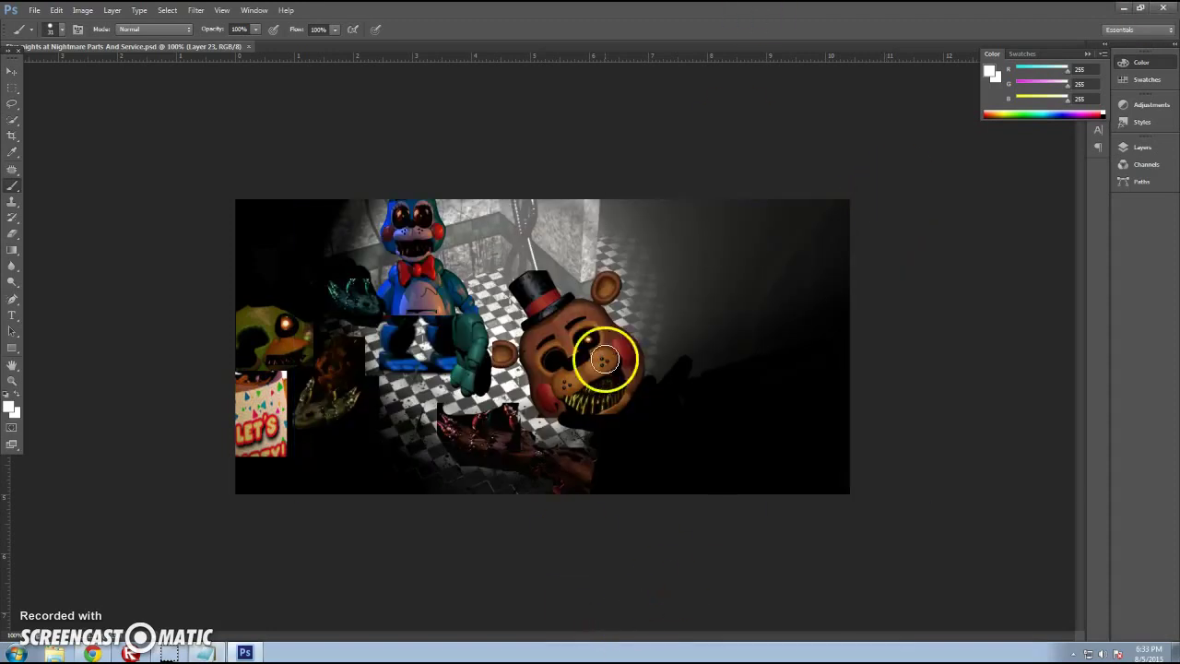
left_click(1164, 7)
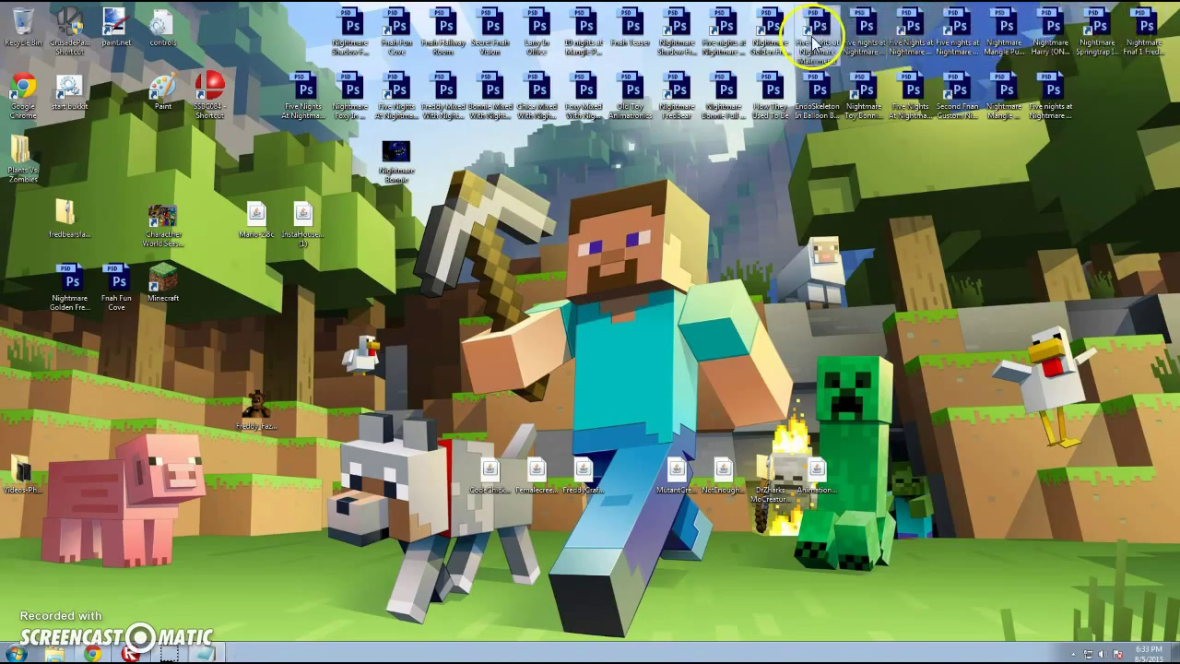
- Delete a Five Nights at Nightmare file and permanently empty the Recycle Bin
left_click_drag(862, 28, 23, 28)
right_click(21, 25)
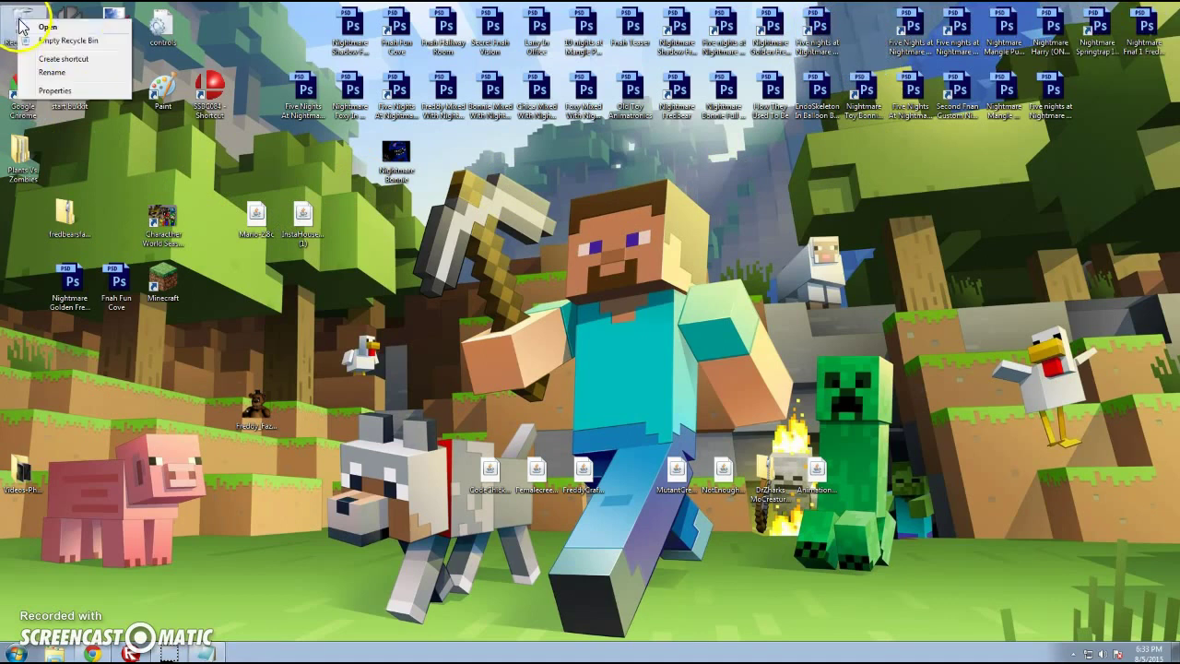
left_click(70, 40)
left_click(616, 376)
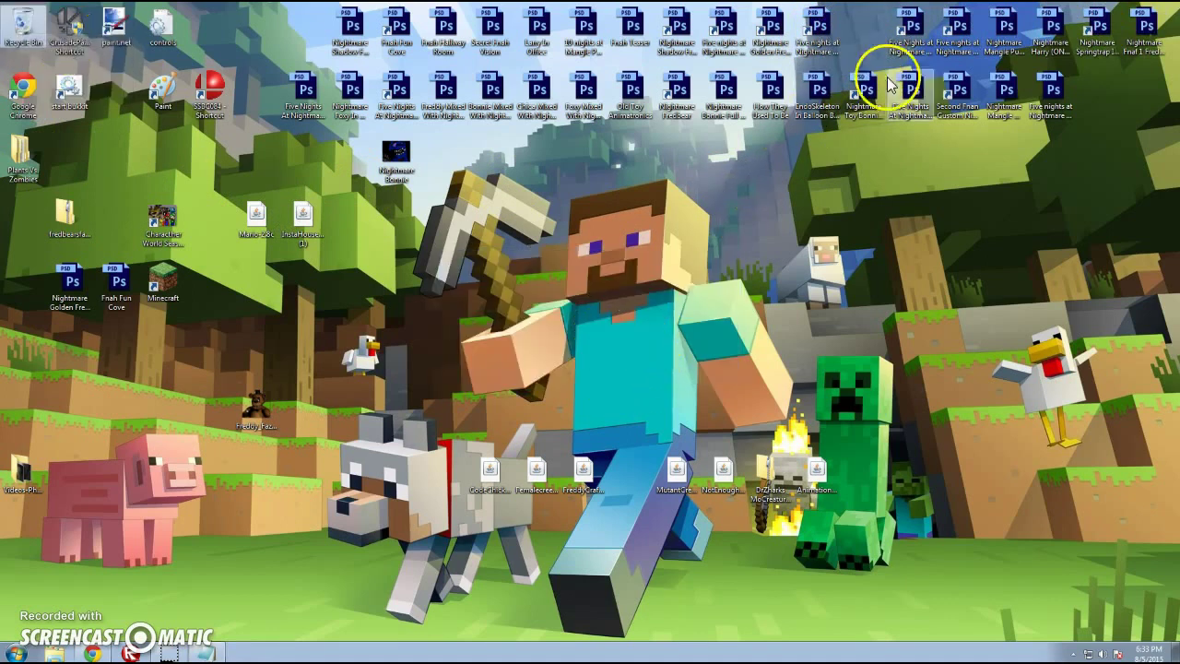
- Shift the top-row icons left to fill the gap and move Nightmare Fredbear to the row's start
left_click_drag(904, 44, 864, 37)
left_click_drag(956, 36, 912, 37)
left_click_drag(1003, 27, 959, 28)
left_click_drag(1051, 28, 1005, 28)
left_click_drag(1097, 27, 1050, 28)
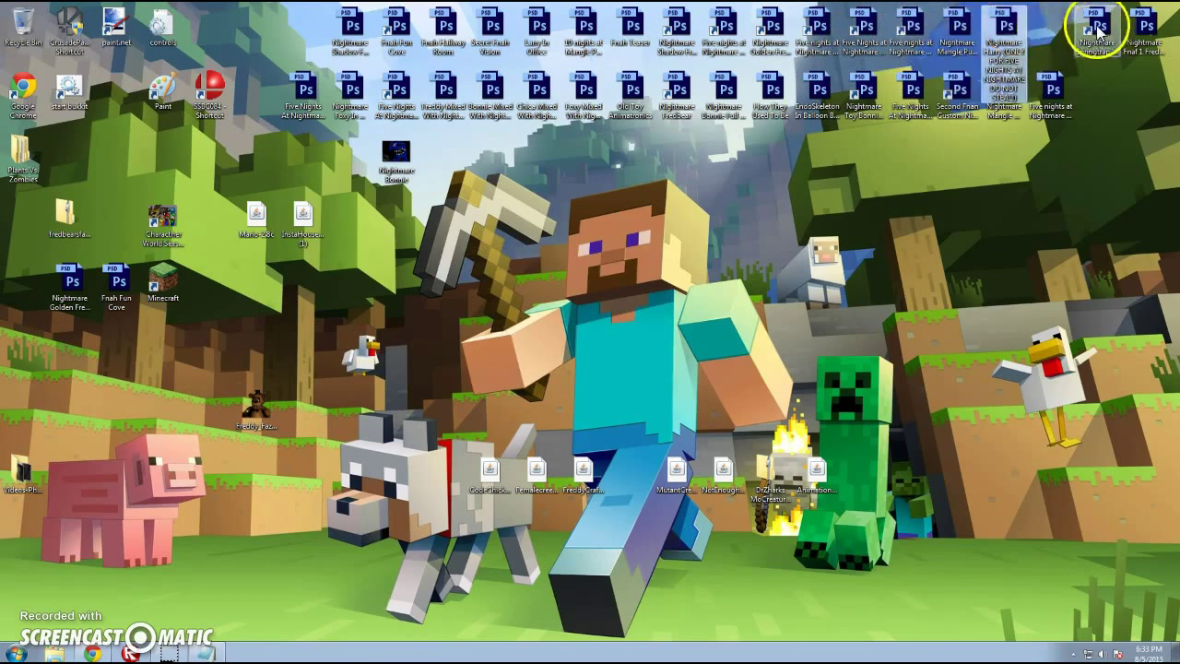
left_click_drag(1126, 30, 295, 18)
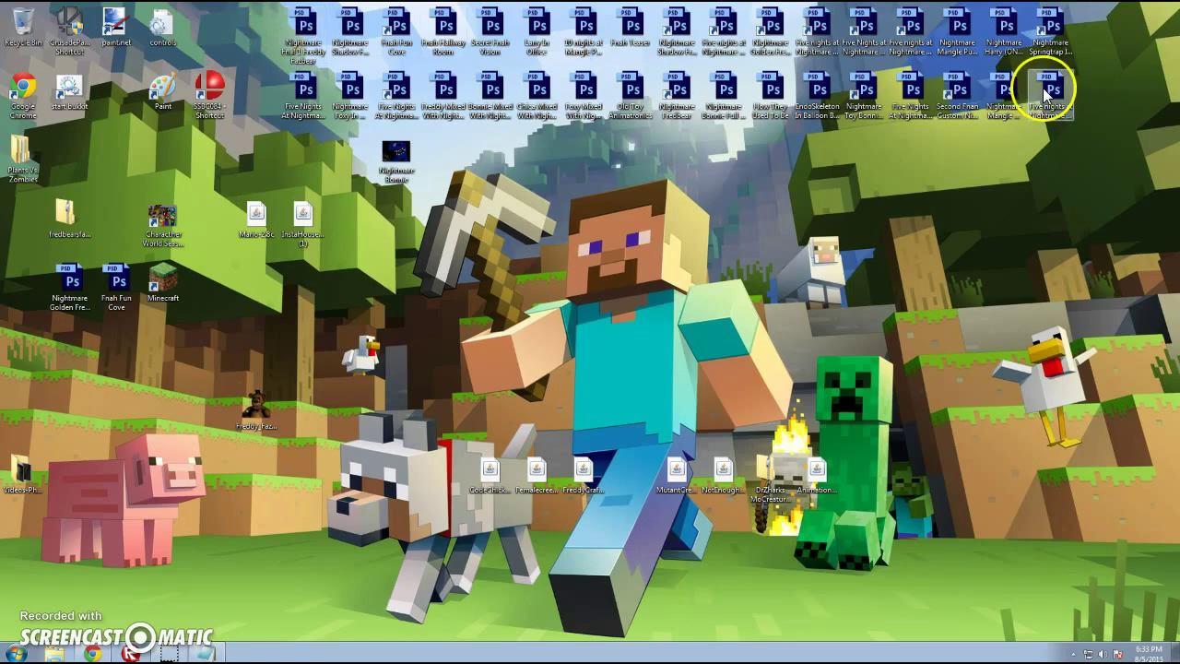
- Move the Nightmare Fnaf 1 Freddy file to the far right and select the Hallway image
left_click(1014, 41)
left_click(959, 33)
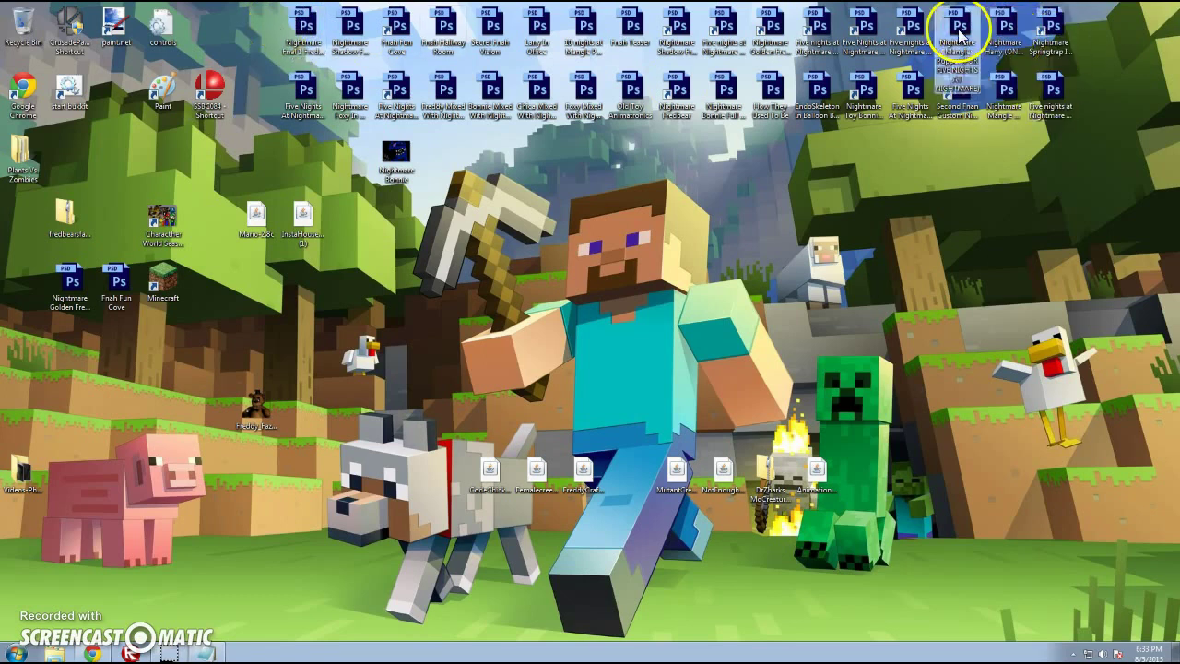
left_click(904, 37)
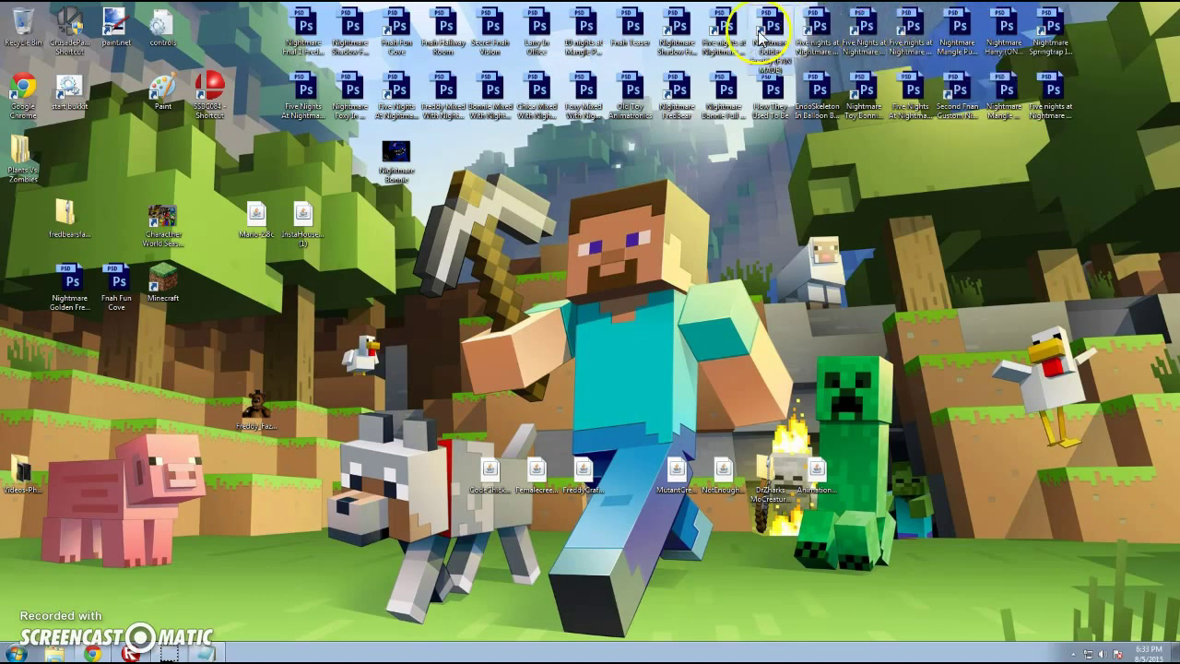
left_click(874, 41)
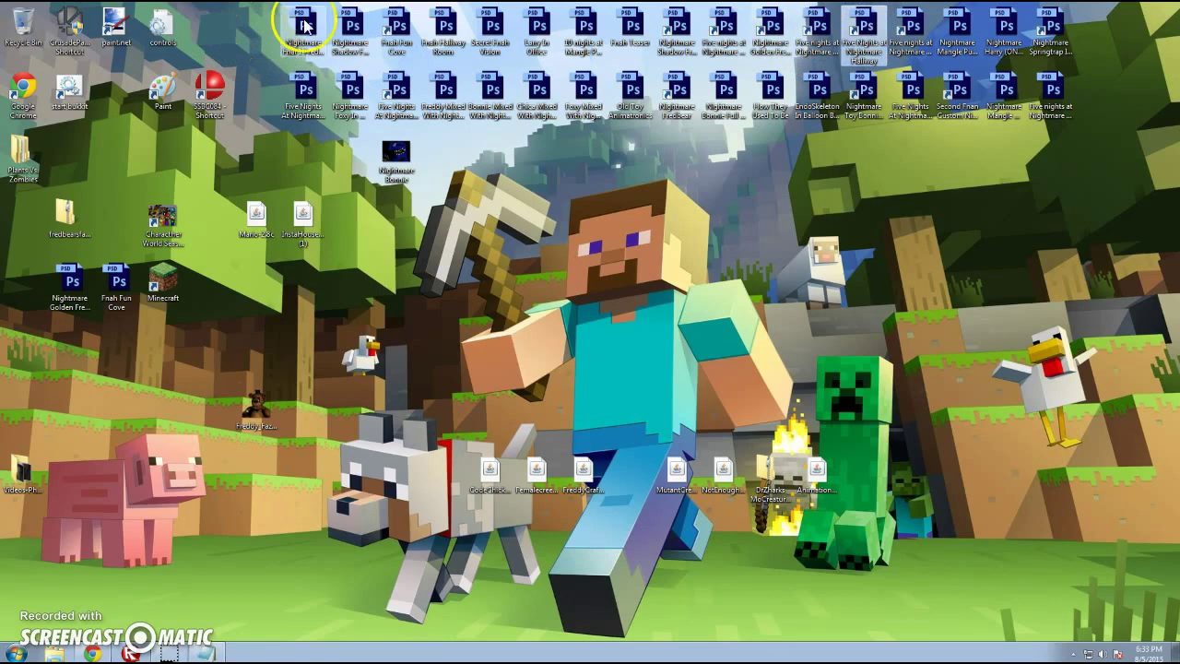
left_click_drag(307, 33, 1099, 102)
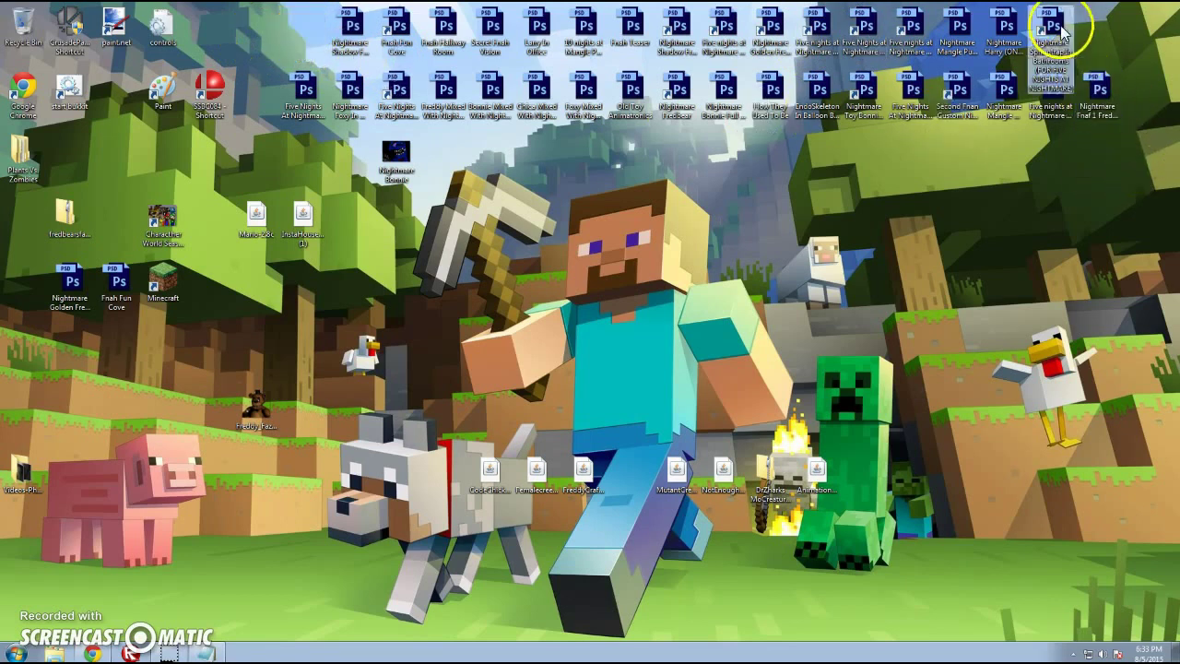
left_click(873, 31)
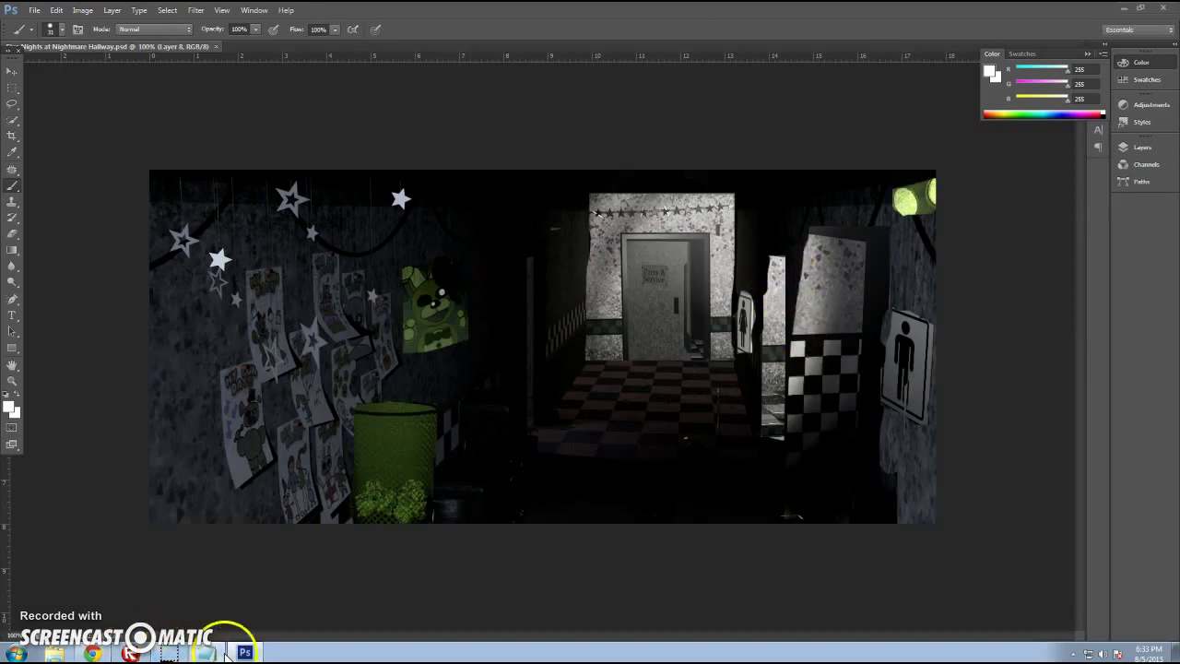
- Replace the Hallway edit's Notepad caption with 'random hallway:'
left_click(223, 653)
left_click(219, 654)
key("ctrl+a")
key("BackSpace")
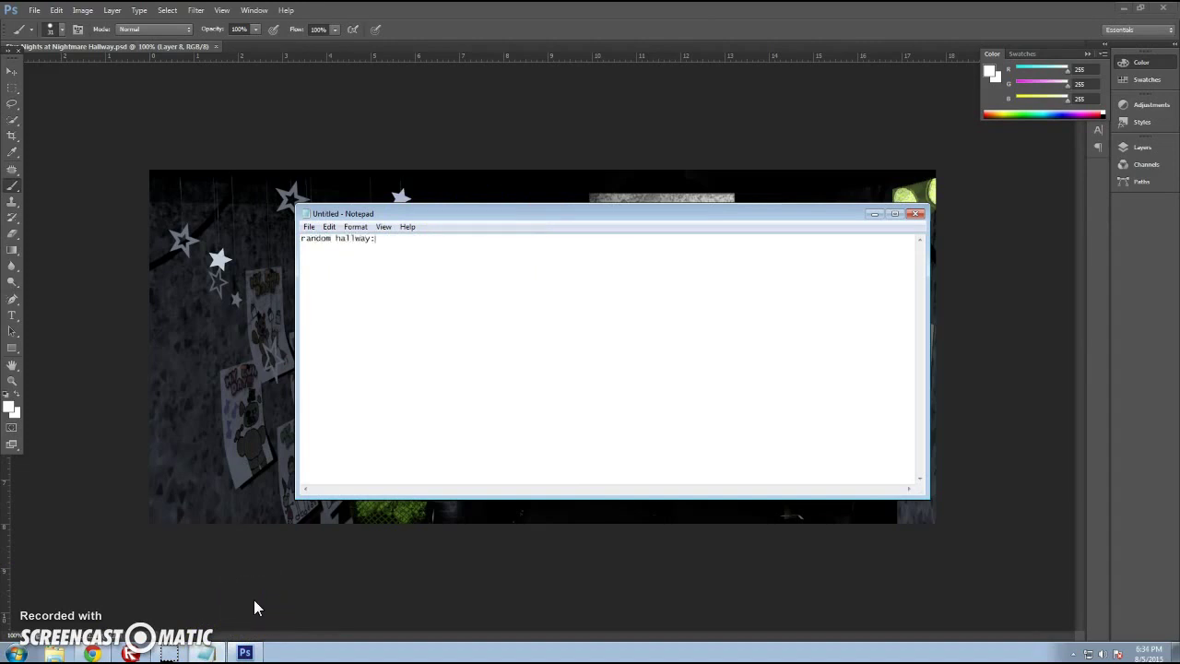
left_click(873, 214)
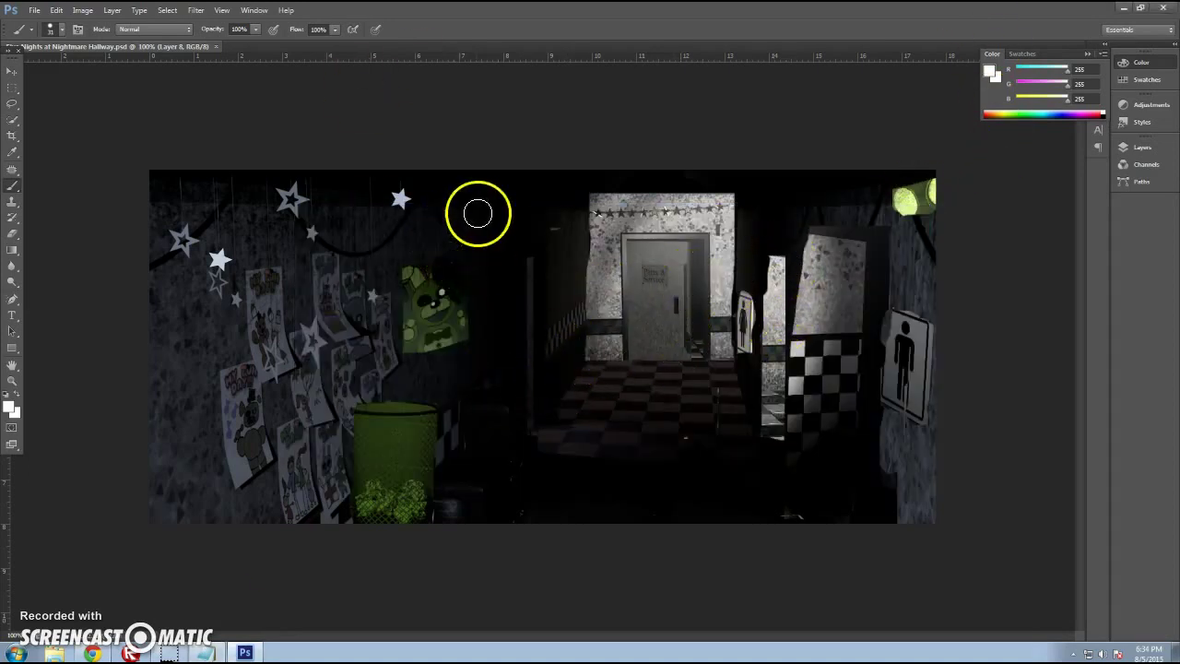
- Paint a white stroke on the hallway wall, then paint over it in black
left_click_drag(477, 210, 502, 245)
left_click(1104, 115)
left_click_drag(486, 215, 500, 203)
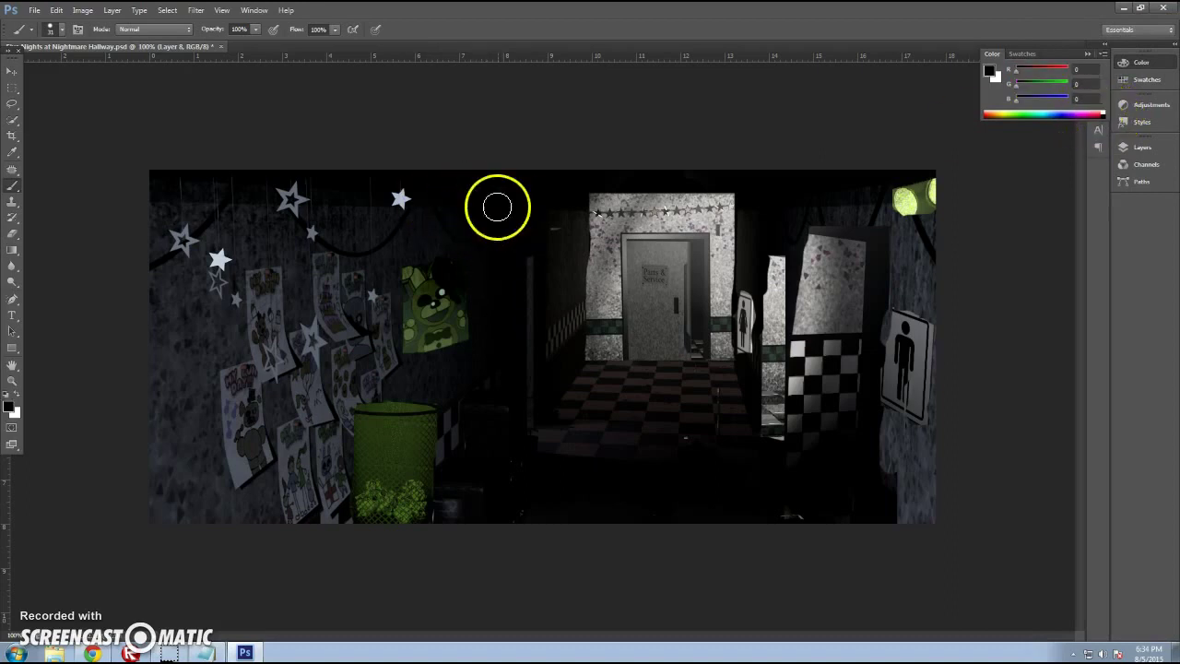